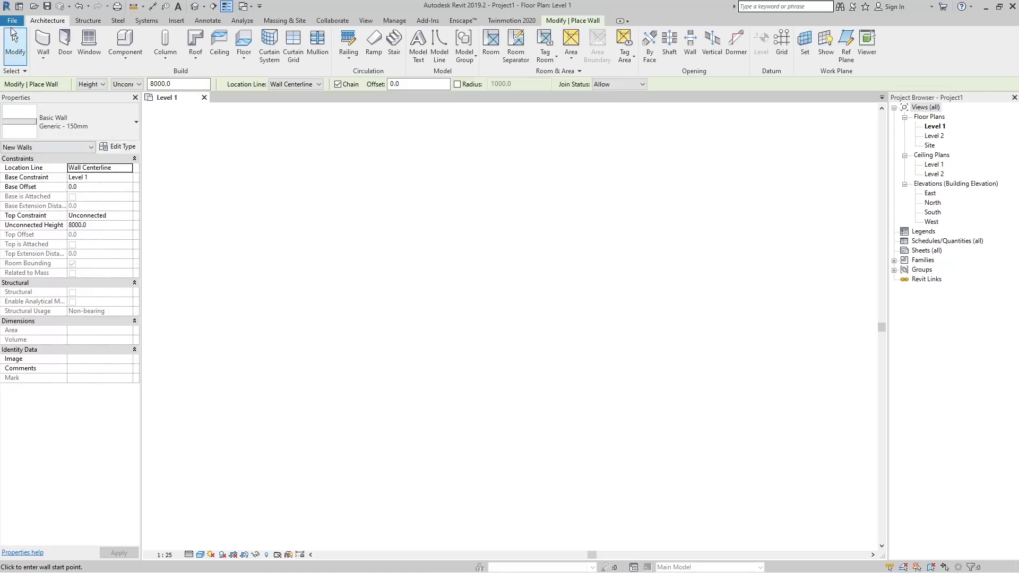
# Step: Start a new architectural wall using the Basic Wall type Generic - 150mm
pyautogui.click(45, 41)
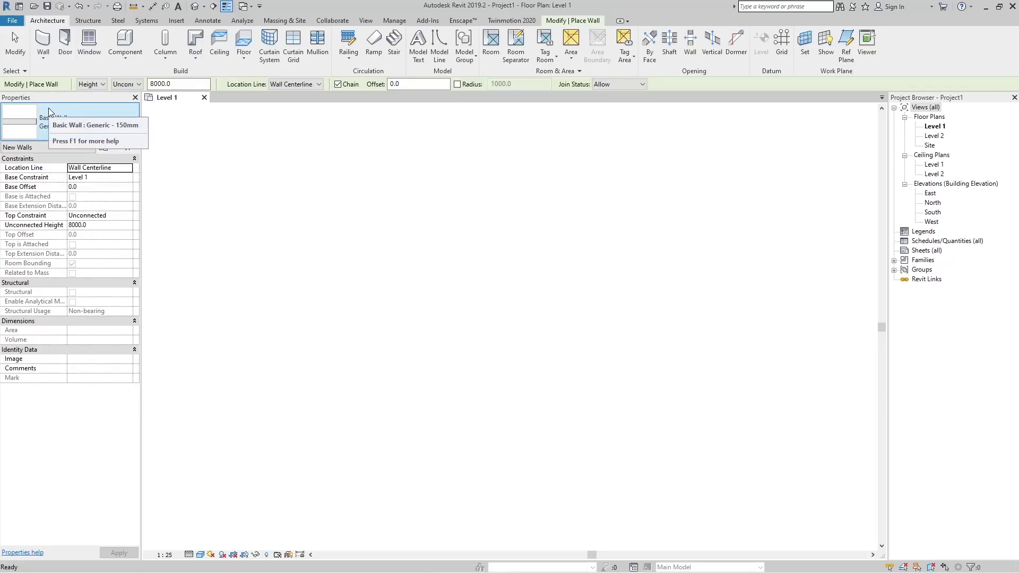
pyautogui.click(101, 120)
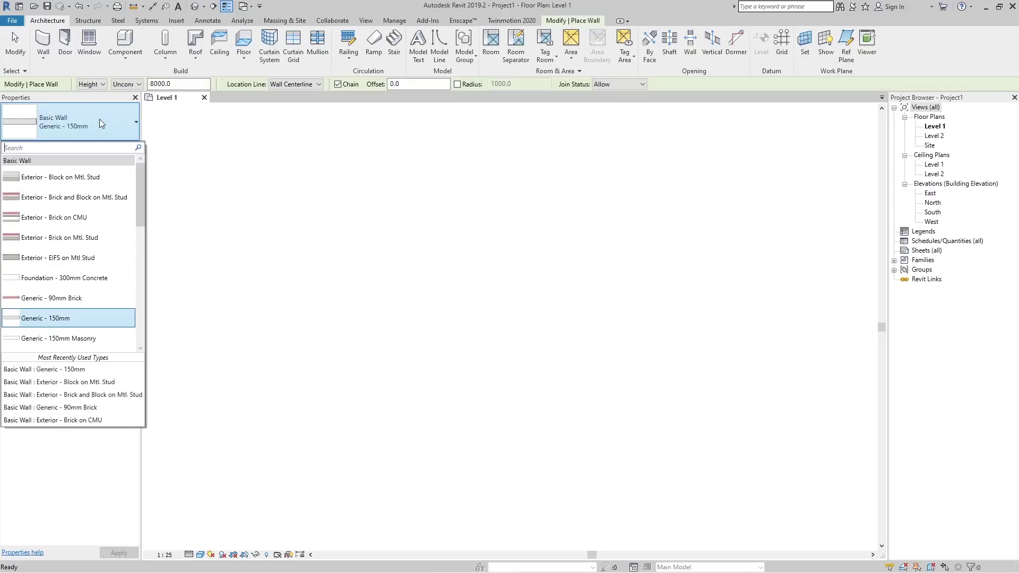
pyautogui.click(93, 259)
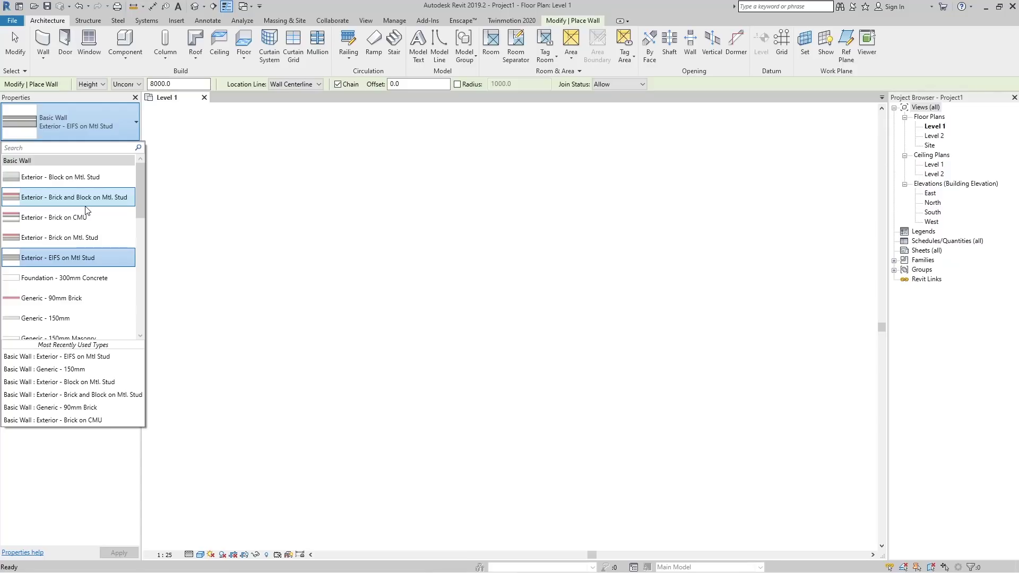
pyautogui.scroll(-1, 69, 225)
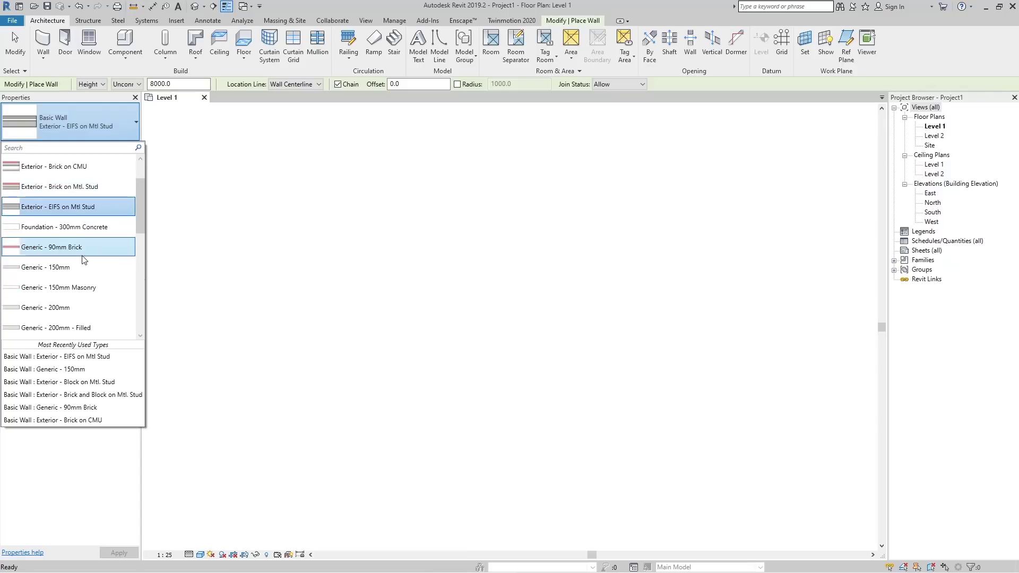
pyautogui.click(72, 266)
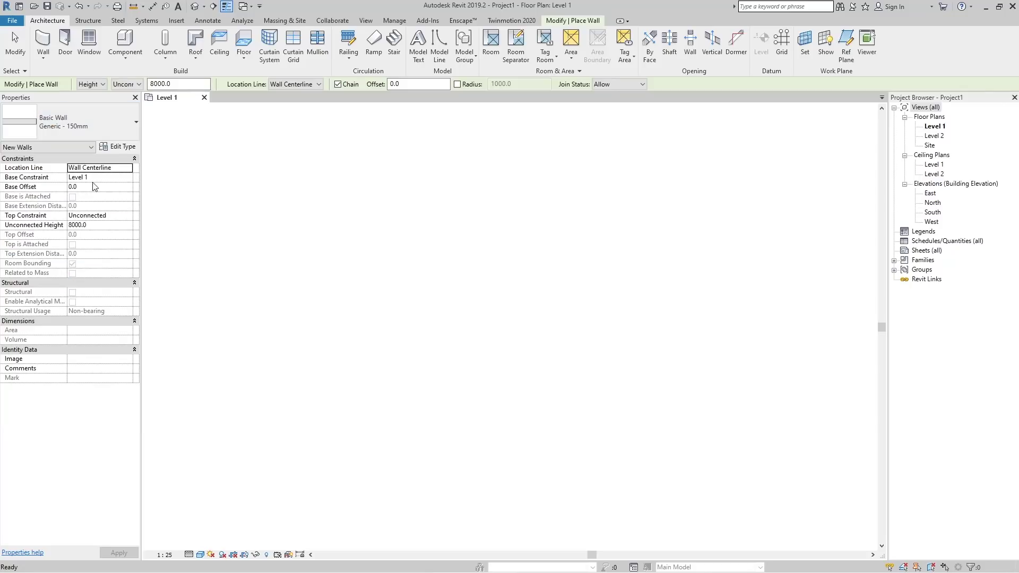
# Step: Open the type properties of the Generic - 150mm wall and review the available system families and types
pyautogui.click(118, 148)
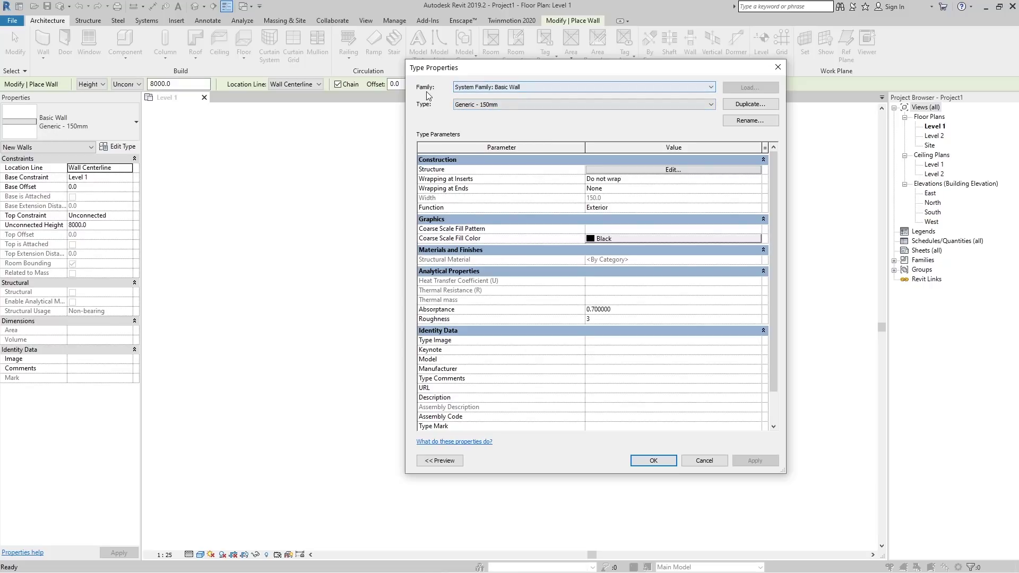
pyautogui.click(501, 87)
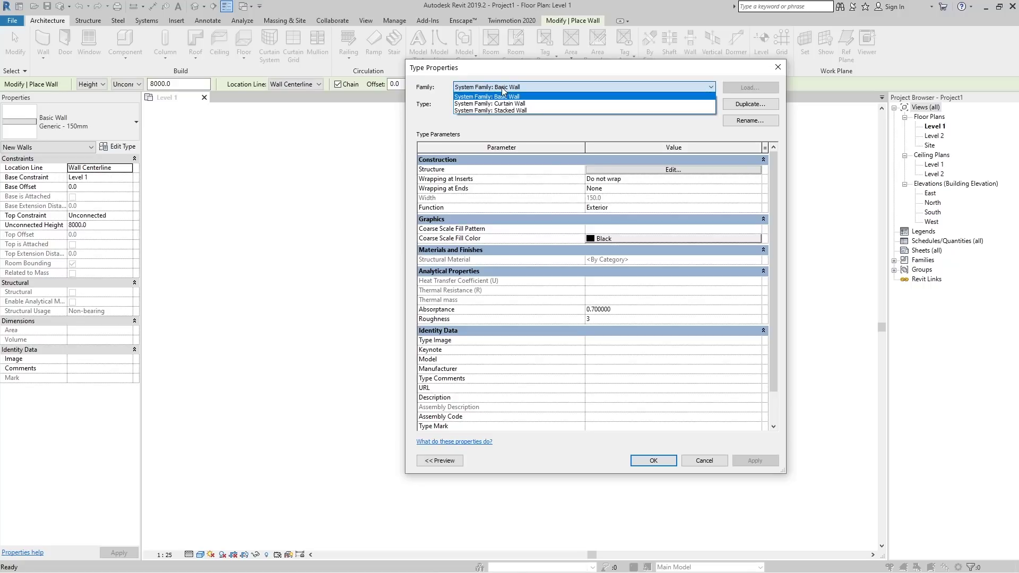
pyautogui.click(548, 129)
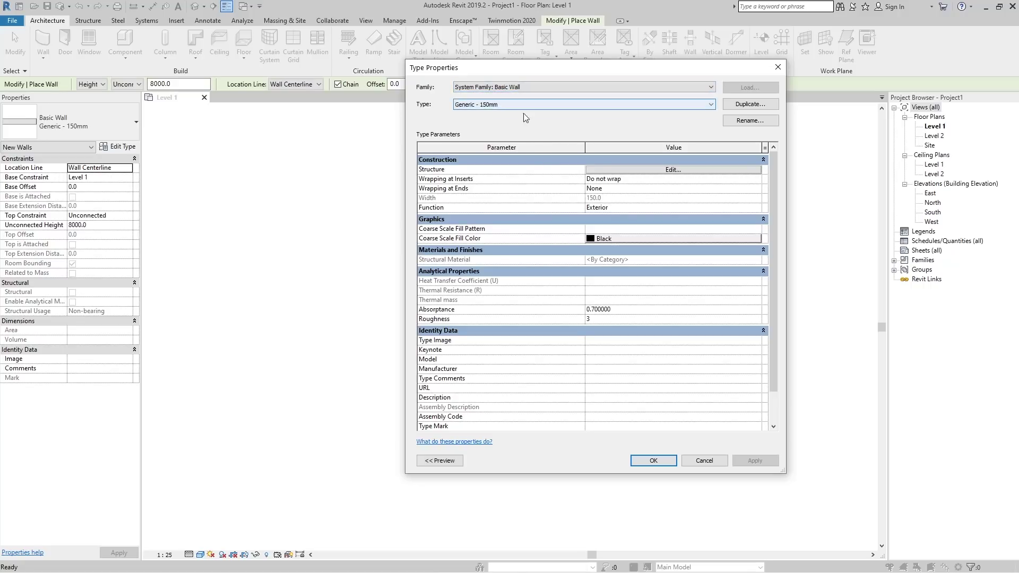
pyautogui.click(479, 106)
pyautogui.click(430, 109)
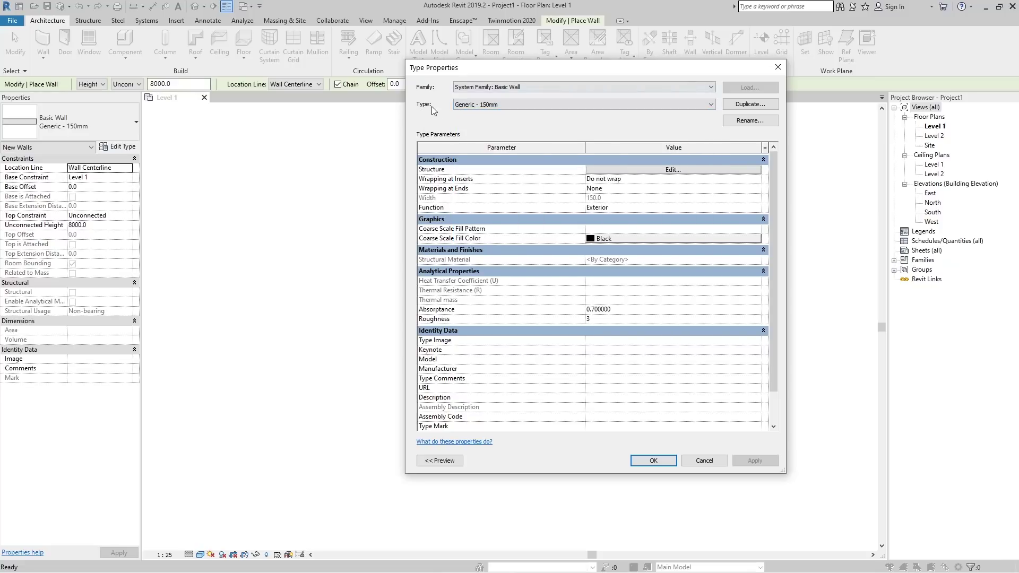
# Step: Switch the wall family to System Family: Curtain Wall and review its types
pyautogui.click(493, 87)
pyautogui.click(507, 104)
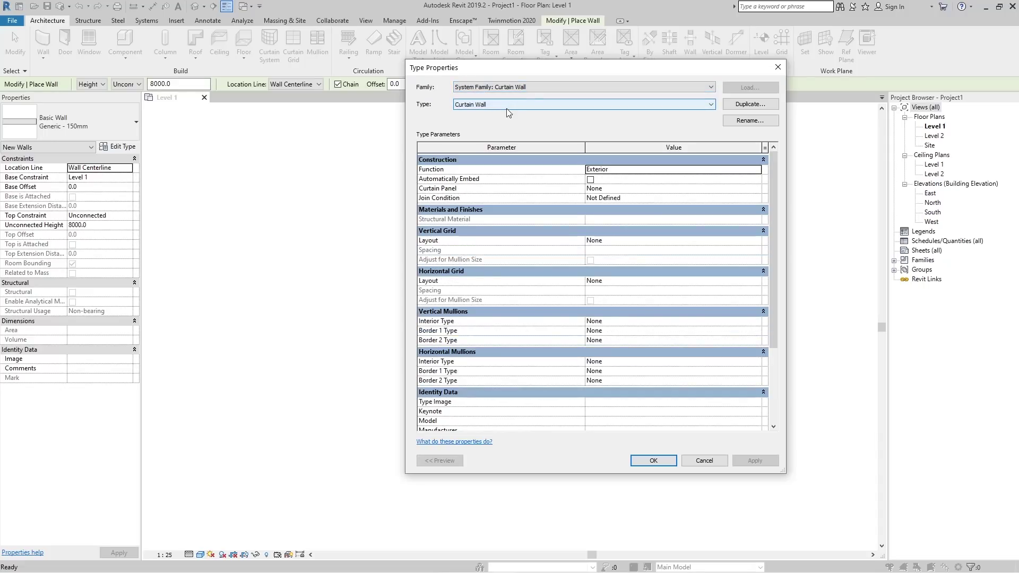
pyautogui.click(506, 107)
pyautogui.click(434, 119)
# Step: Set the family back to System Family: Basic Wall and the type to Generic - 150mm
pyautogui.click(500, 87)
pyautogui.click(499, 97)
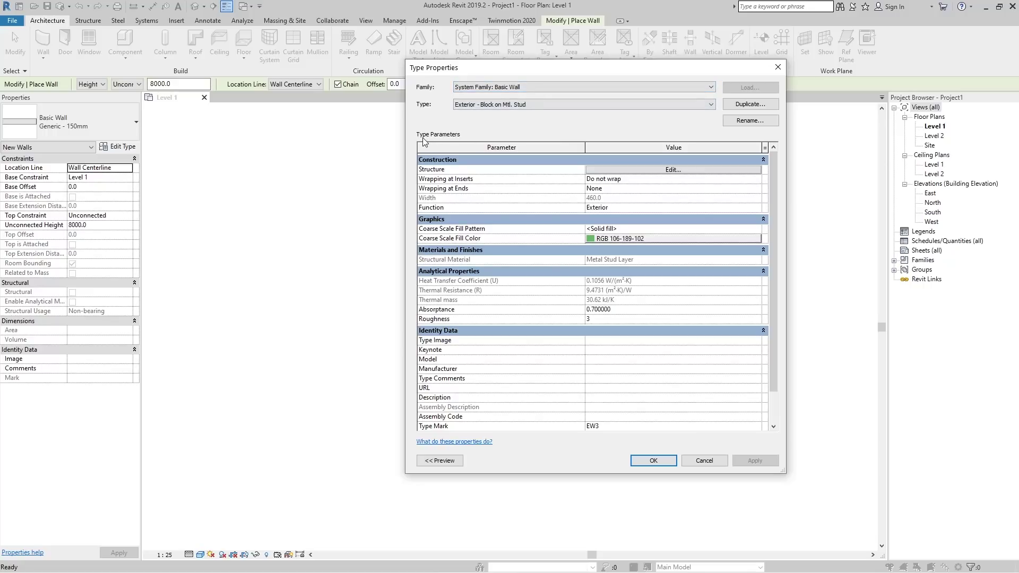
pyautogui.click(509, 87)
pyautogui.click(507, 98)
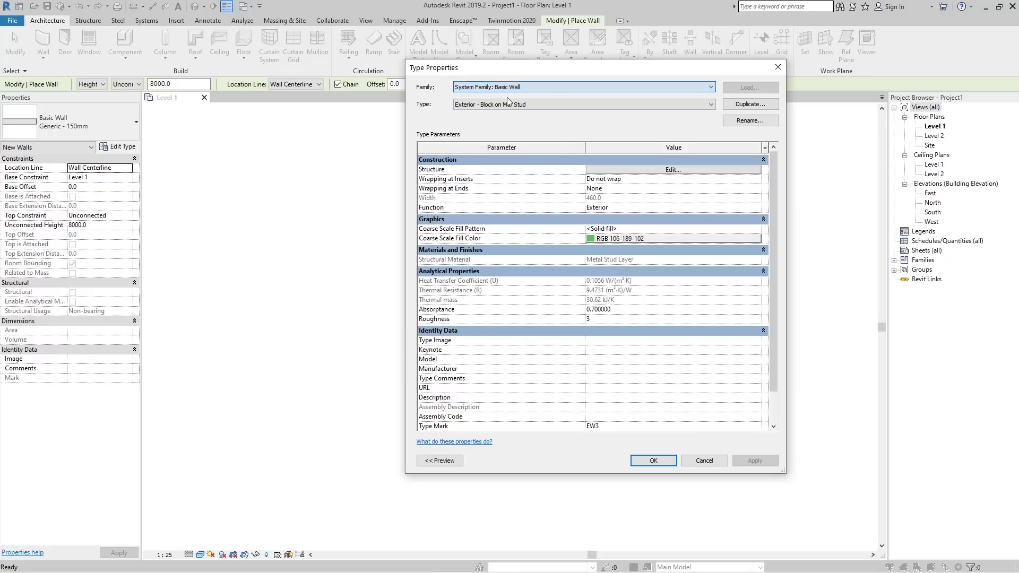
pyautogui.click(507, 103)
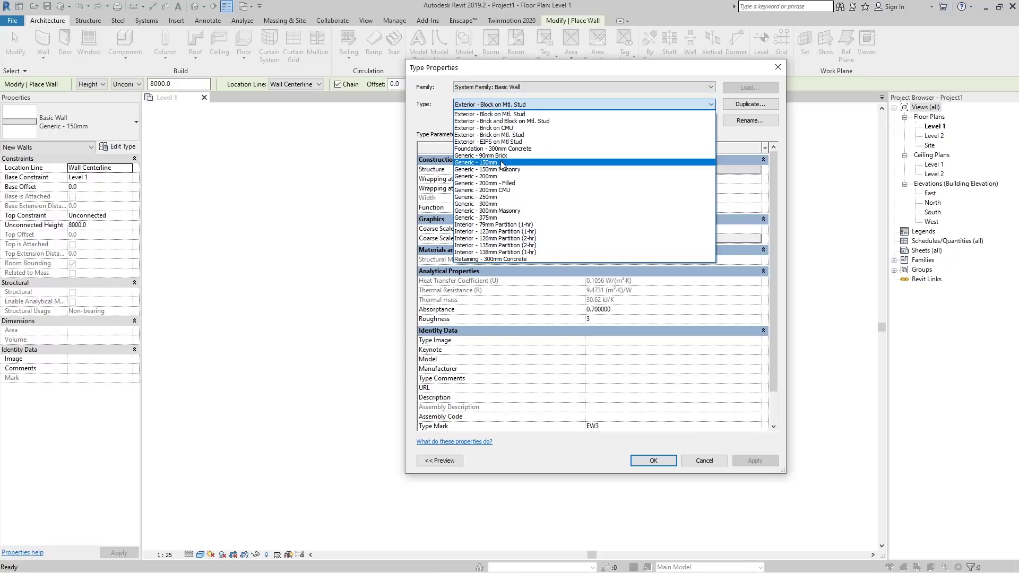
pyautogui.click(502, 163)
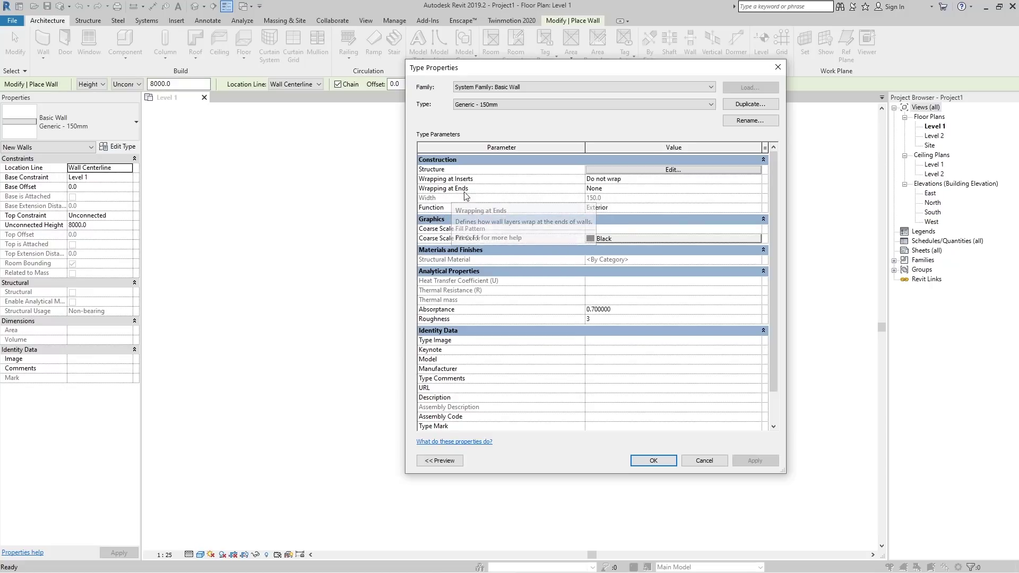
# Step: Review the wall type's wrapping parameters and the options offered for its Function
pyautogui.moveTo(468, 182)
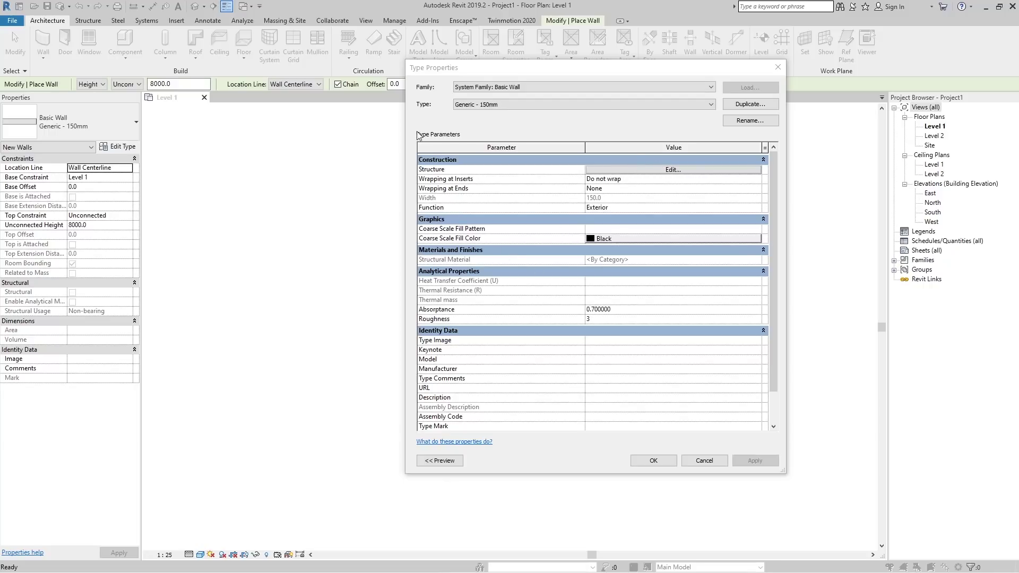
pyautogui.click(738, 208)
pyautogui.click(757, 208)
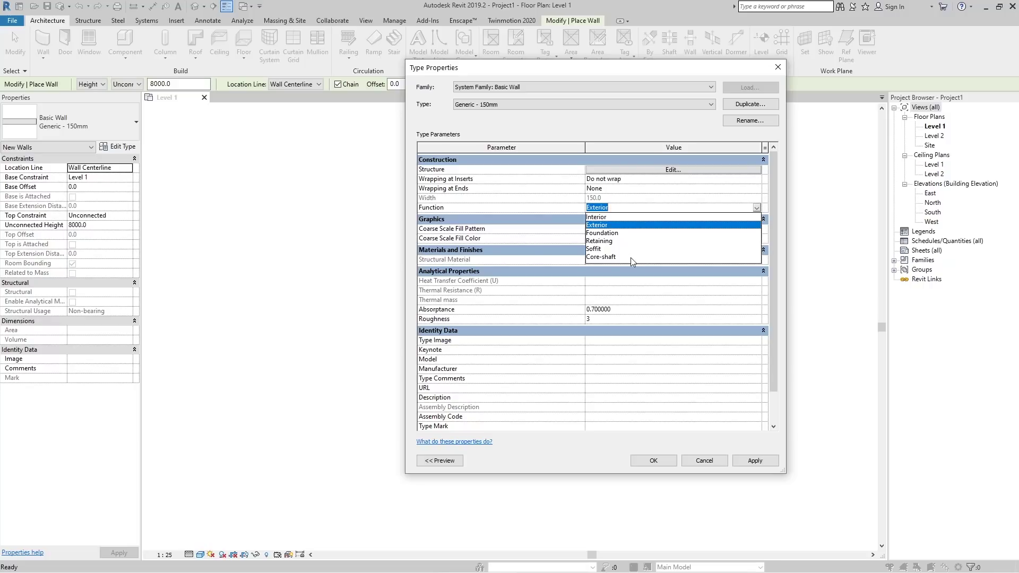
pyautogui.click(537, 128)
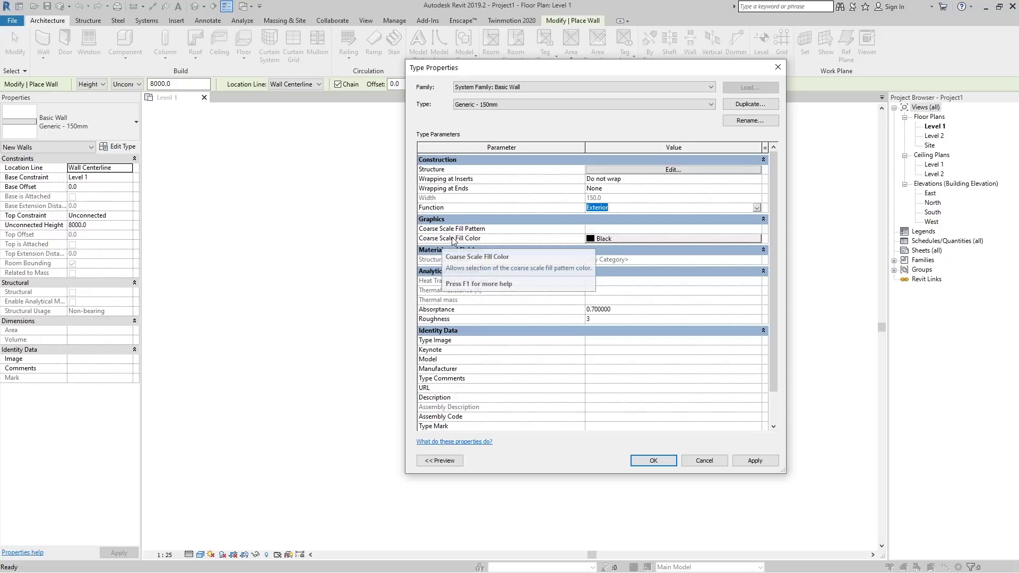
# Step: Set the wall type's coarse scale fill pattern to <Solid fill>
pyautogui.click(750, 229)
pyautogui.click(757, 229)
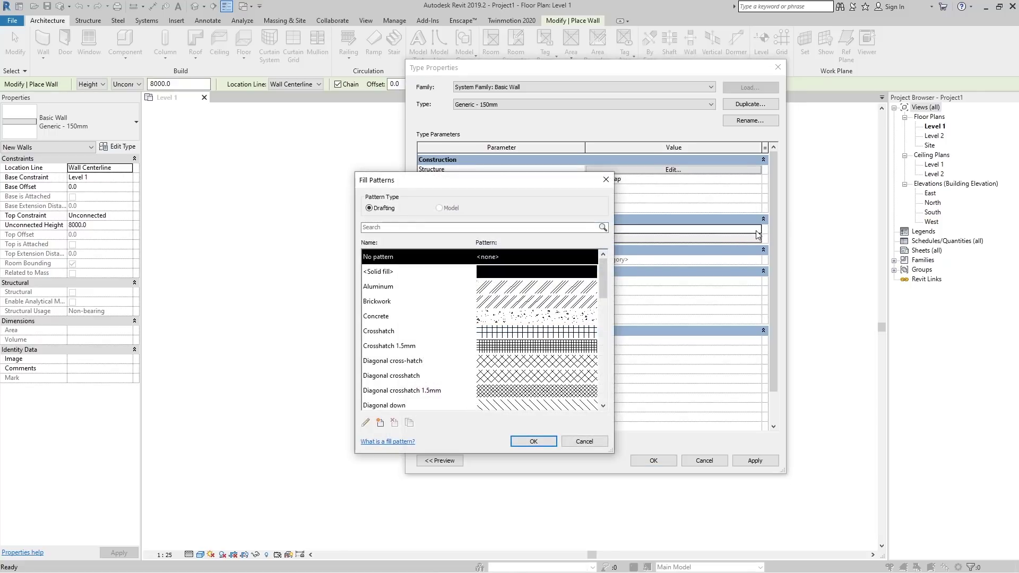
pyautogui.click(503, 274)
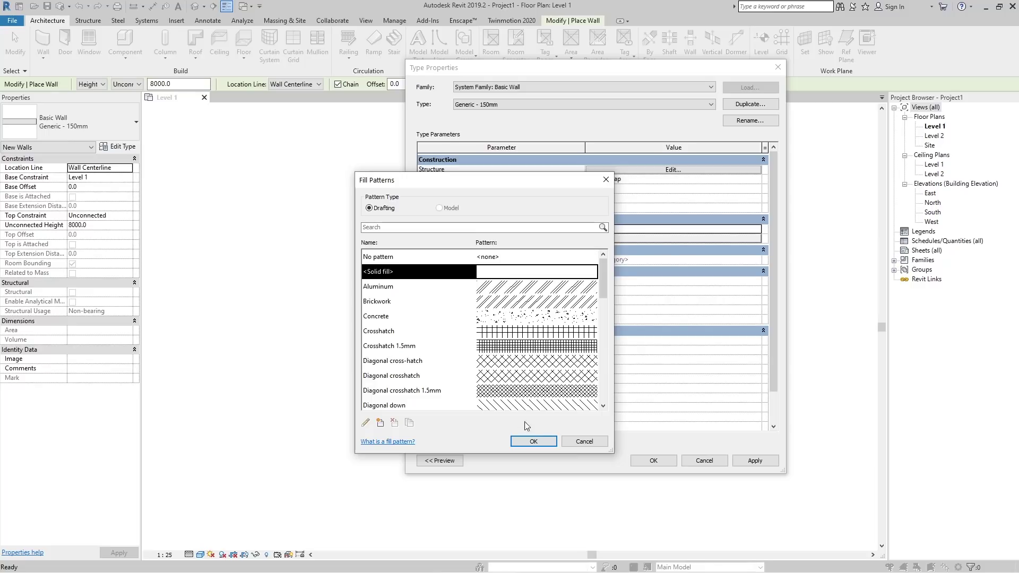
pyautogui.click(534, 441)
# Step: Set the coarse scale fill color to a light green, apply the type changes and close the type properties
pyautogui.click(679, 238)
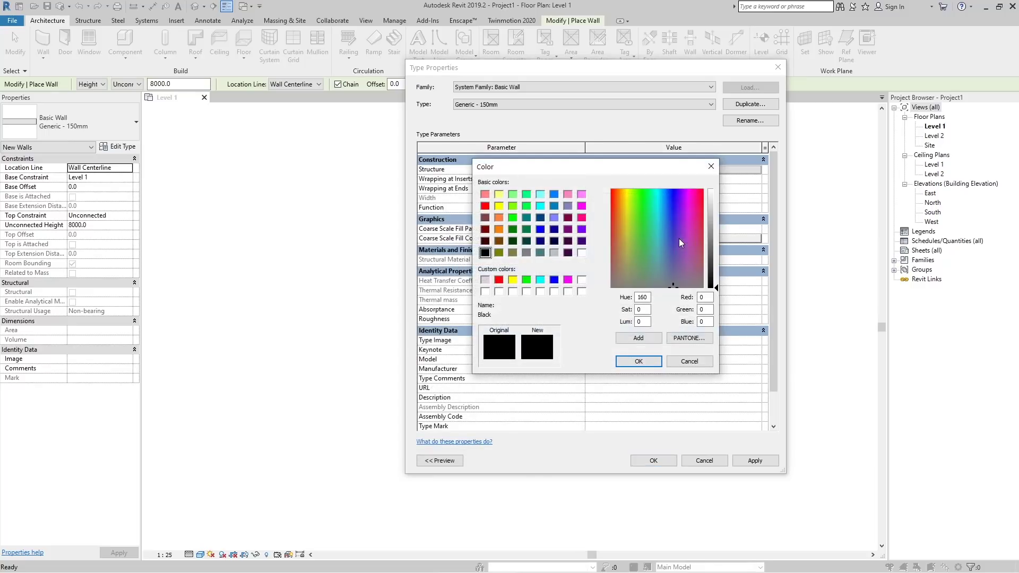
pyautogui.click(513, 218)
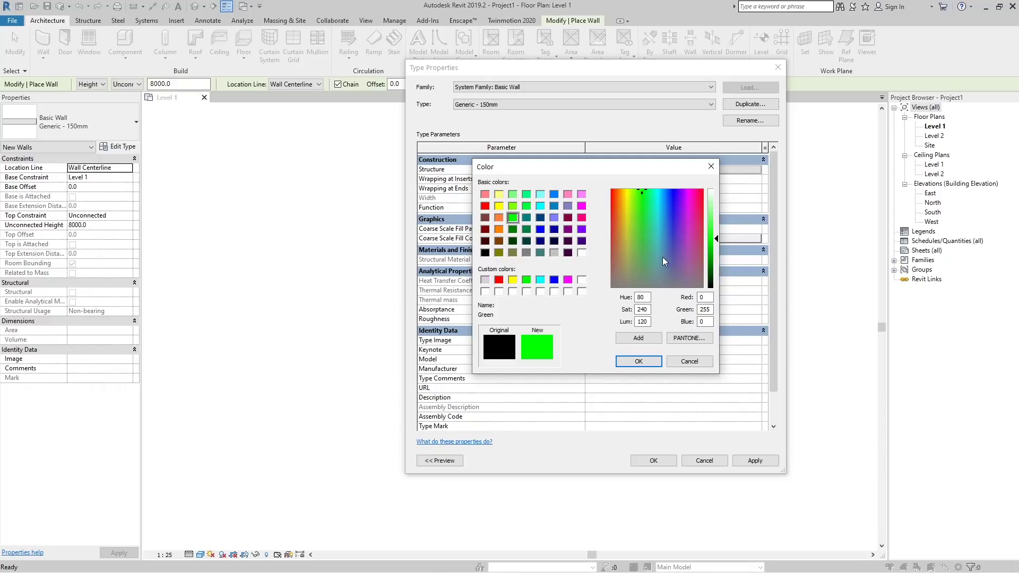
pyautogui.click(641, 258)
pyautogui.moveTo(714, 229)
pyautogui.mouseDown()
pyautogui.moveTo(712, 215)
pyautogui.moveTo(713, 227)
pyautogui.mouseUp()
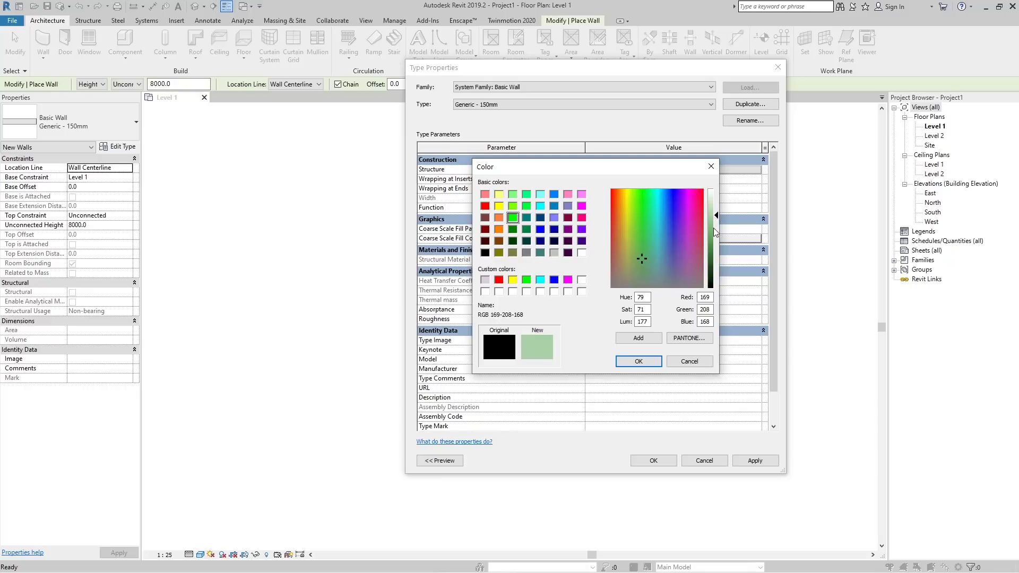
pyautogui.click(639, 361)
pyautogui.click(760, 465)
pyautogui.click(721, 463)
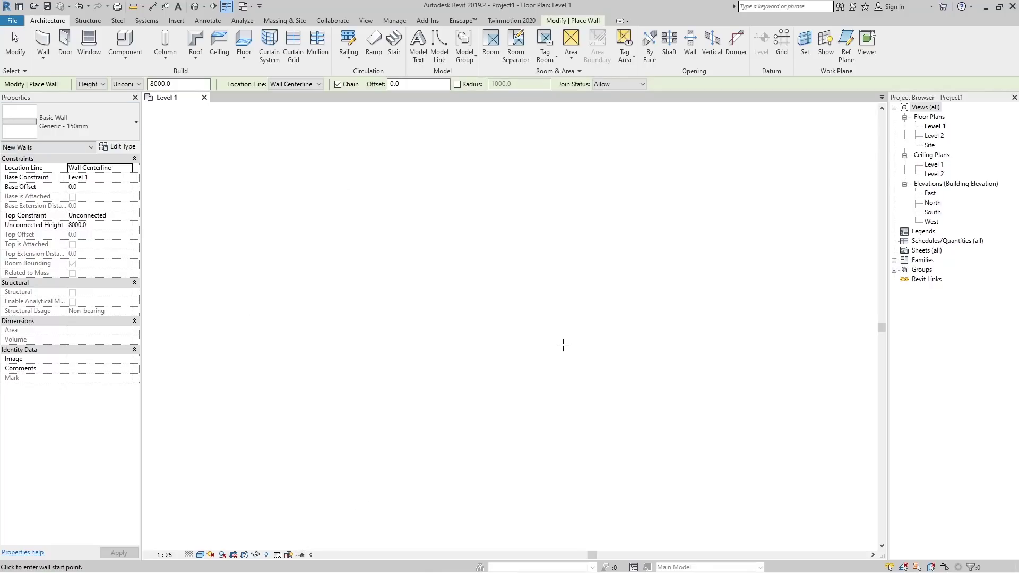
# Step: Draw one vertical Generic - 150mm wall about 1780 mm long in the Level 1 plan and leave it deselected
pyautogui.click(386, 219)
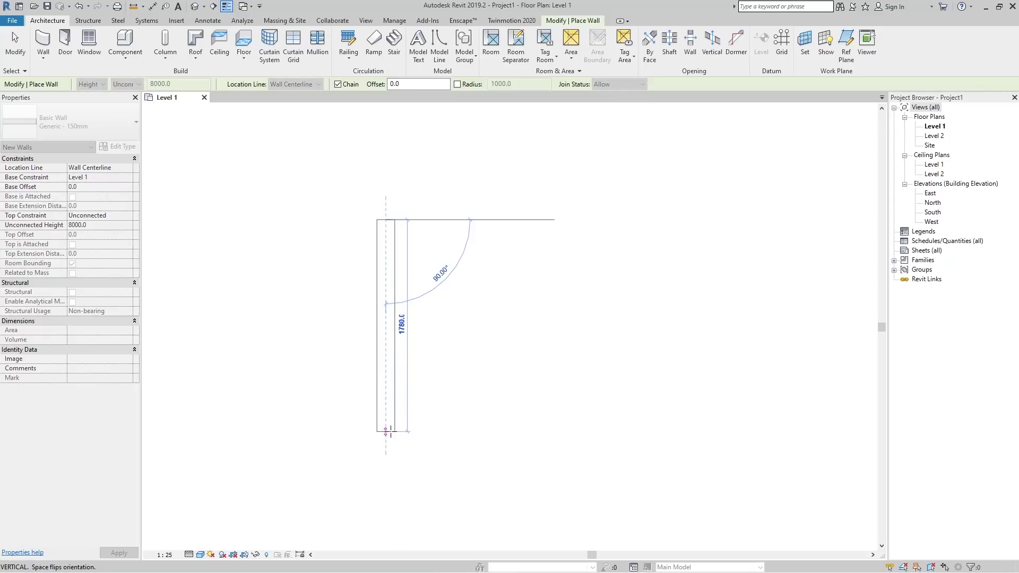
pyautogui.click(390, 431)
pyautogui.press('Escape')
pyautogui.press('Escape')
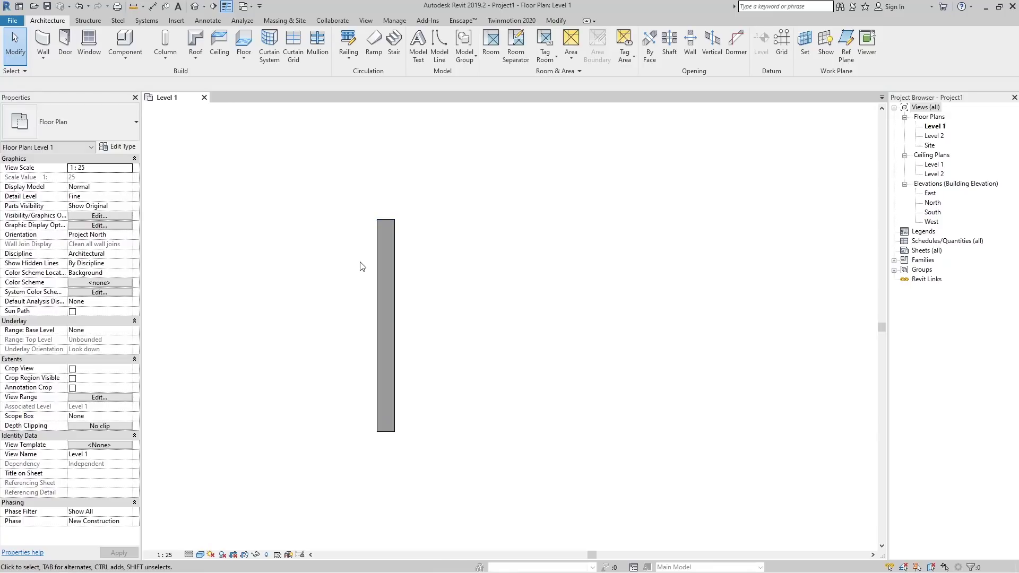
pyautogui.click(392, 266)
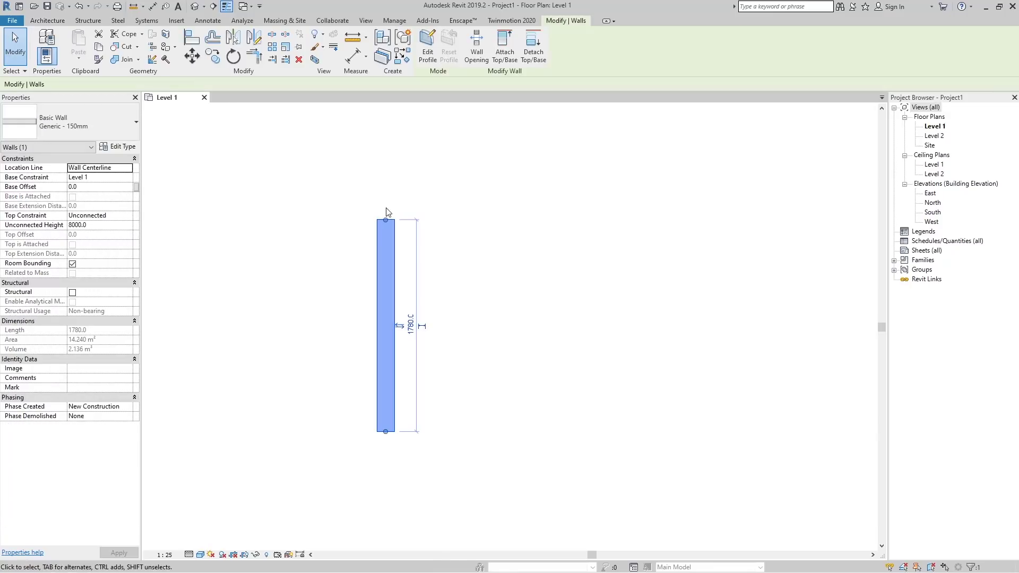
pyautogui.click(485, 379)
# Step: Set the Level 1 plan's detail level to Coarse and check the wall's fill
pyautogui.click(189, 555)
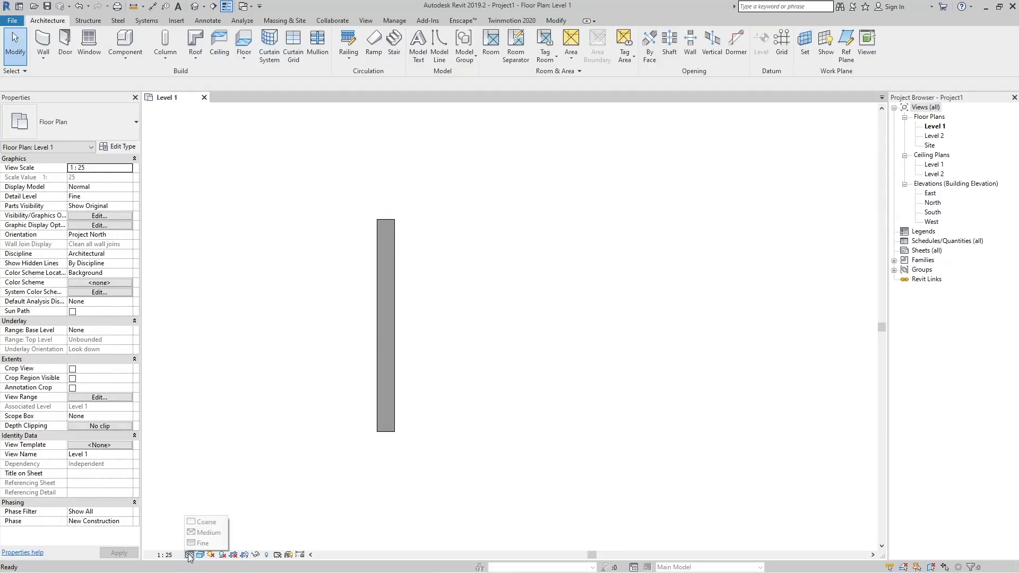
pyautogui.click(206, 522)
pyautogui.scroll(3, 259, 286)
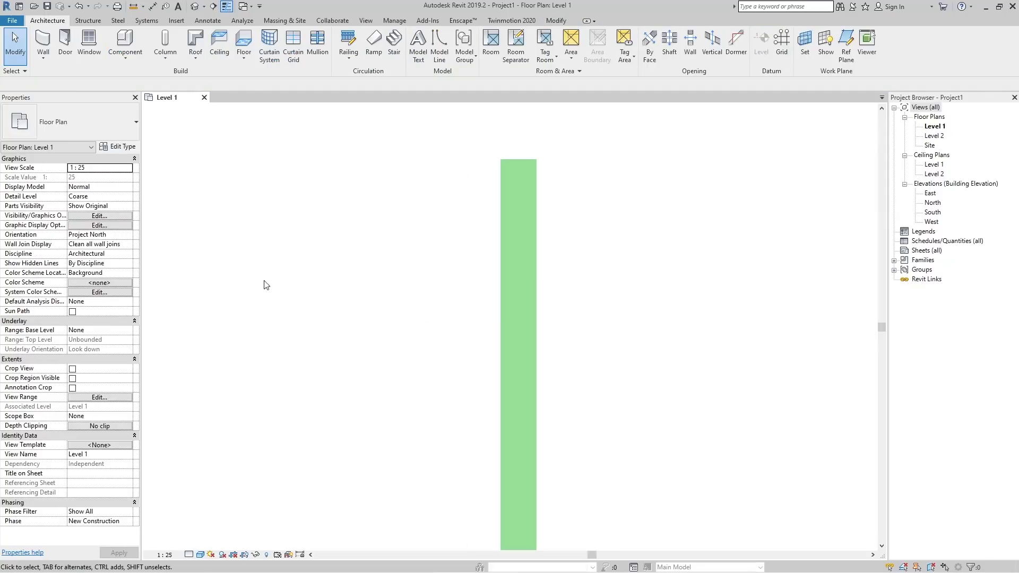
pyautogui.scroll(-1, 563, 215)
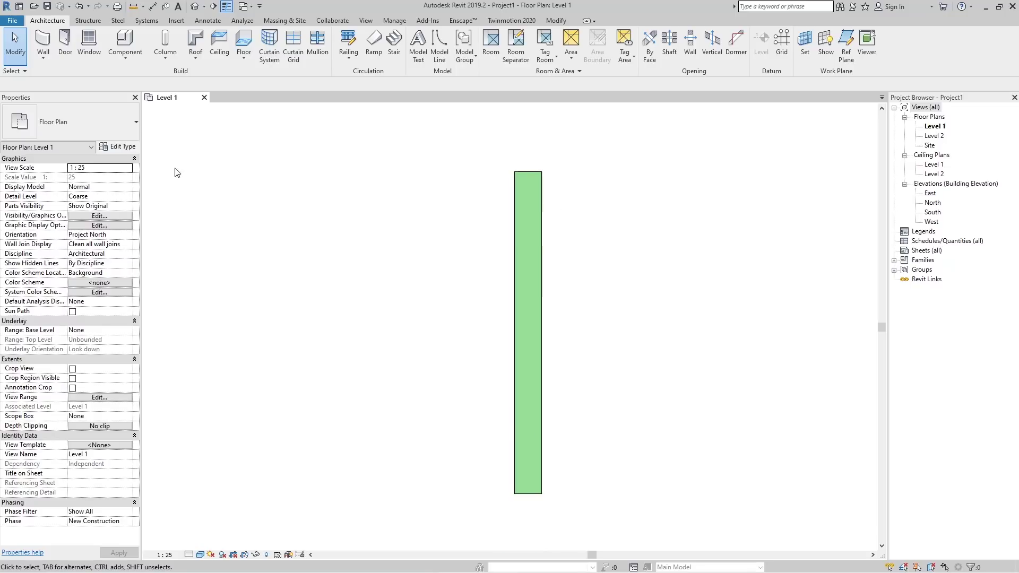
pyautogui.scroll(-1, 480, 279)
pyautogui.moveTo(619, 331); pyautogui.dragTo(586, 337, button='middle')
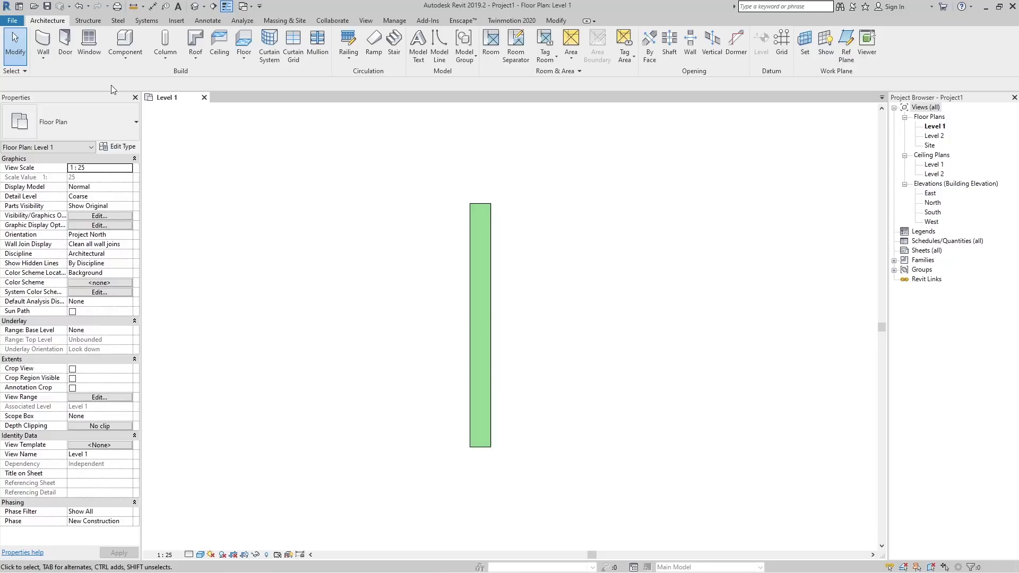
# Step: Change the drawn wall's type to Exterior - Brick and Block on Mtl. Stud and check how it displays in plan
pyautogui.click(117, 118)
pyautogui.click(110, 121)
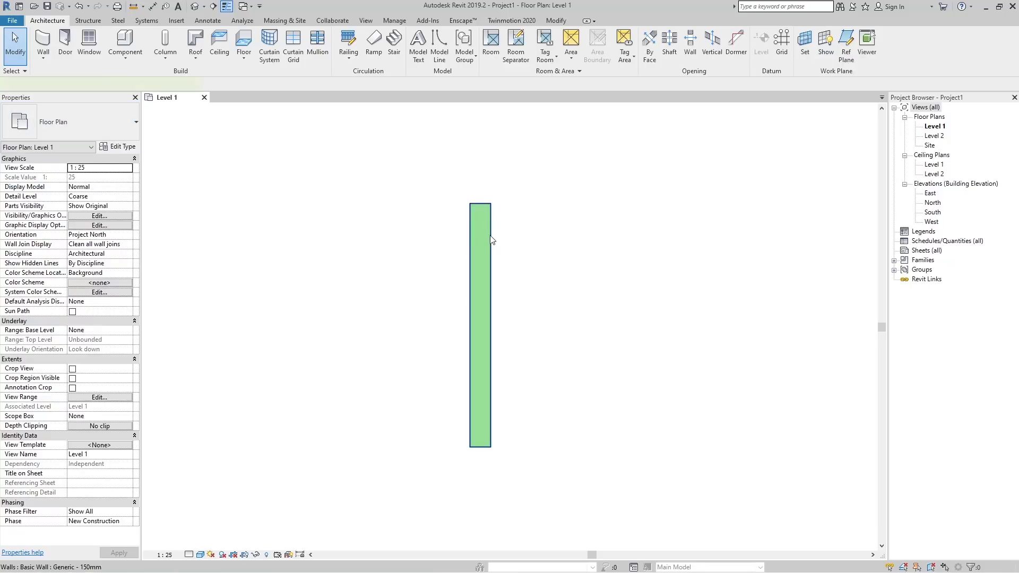
pyautogui.click(481, 249)
pyautogui.click(86, 131)
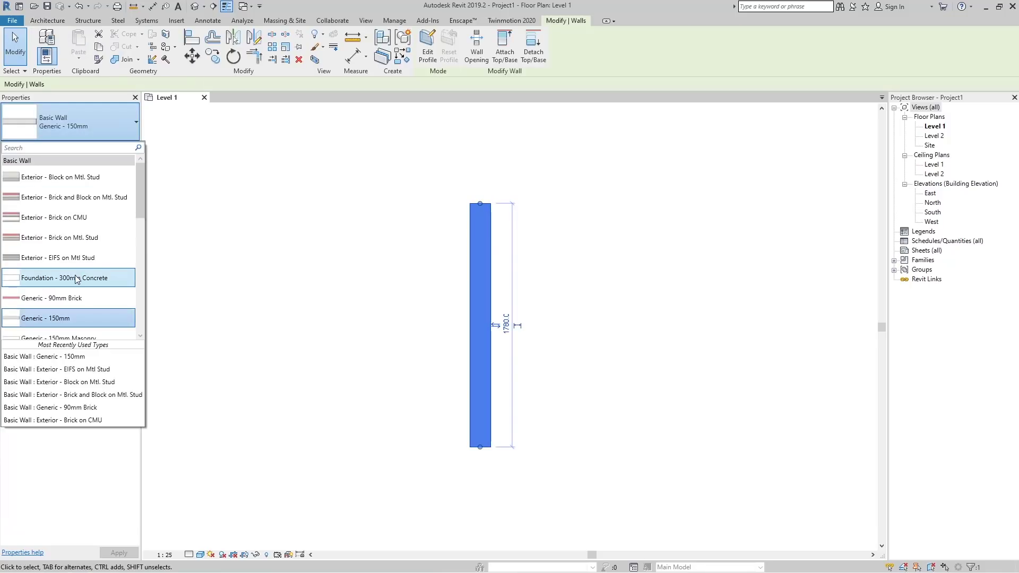
pyautogui.click(60, 206)
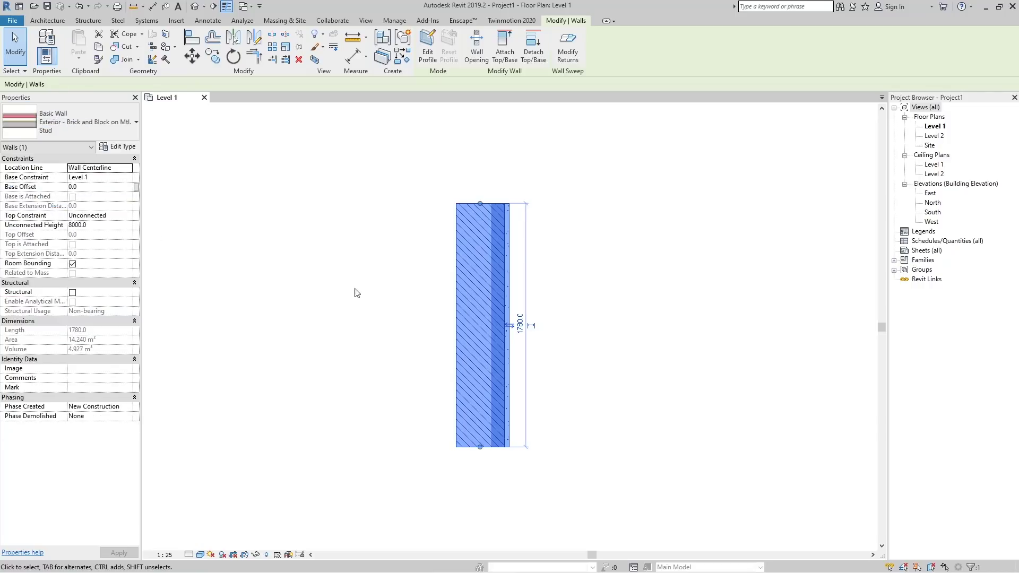
pyautogui.click(642, 275)
pyautogui.scroll(2, 508, 206)
pyautogui.scroll(-3, 511, 209)
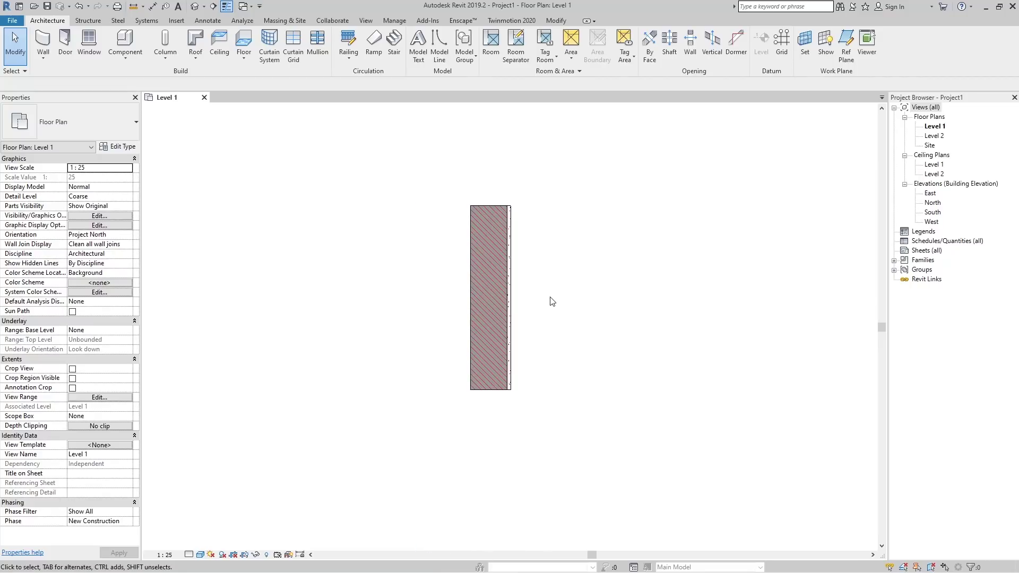
pyautogui.scroll(1, 495, 202)
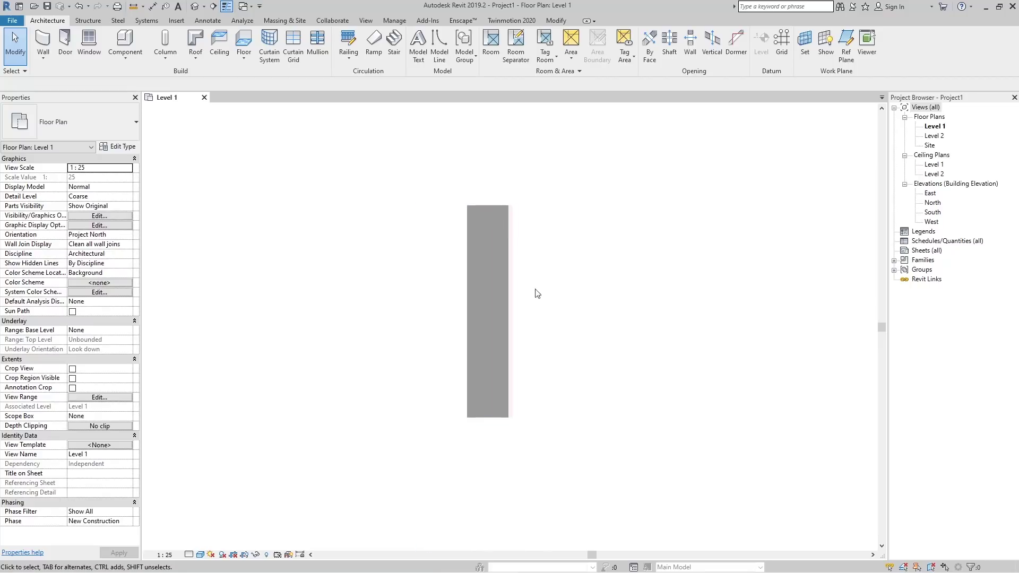
# Step: Inspect the wall's hatch in plan and review the coarse scale fill pattern and color in its type properties
pyautogui.click(468, 263)
pyautogui.click(590, 256)
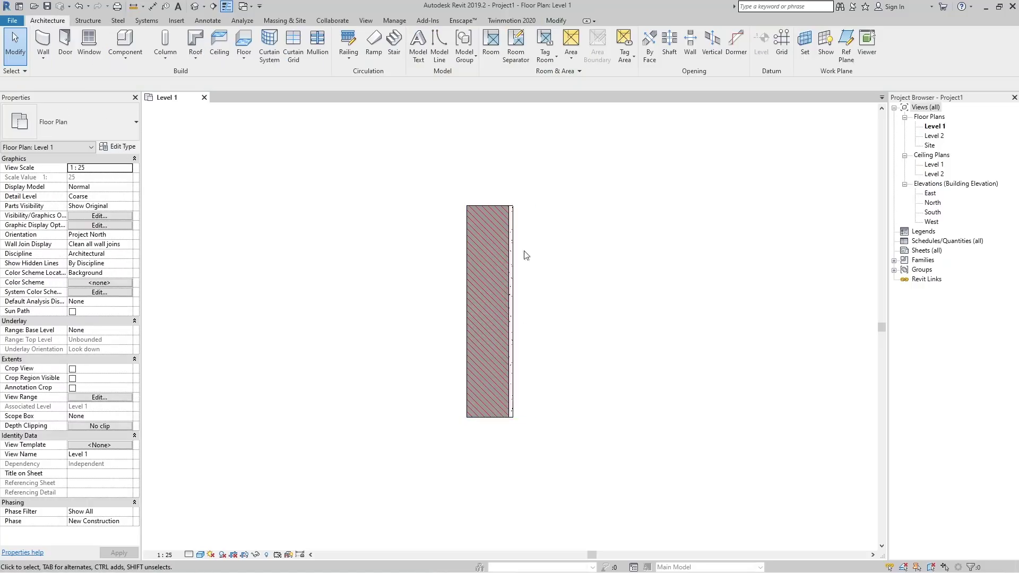
pyautogui.scroll(3, 496, 216)
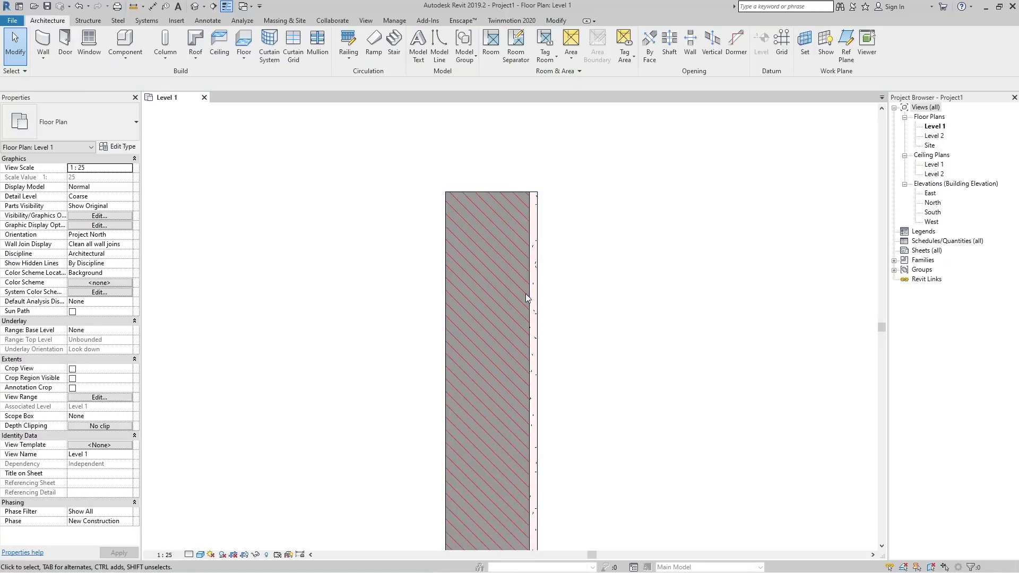
pyautogui.scroll(-2, 481, 229)
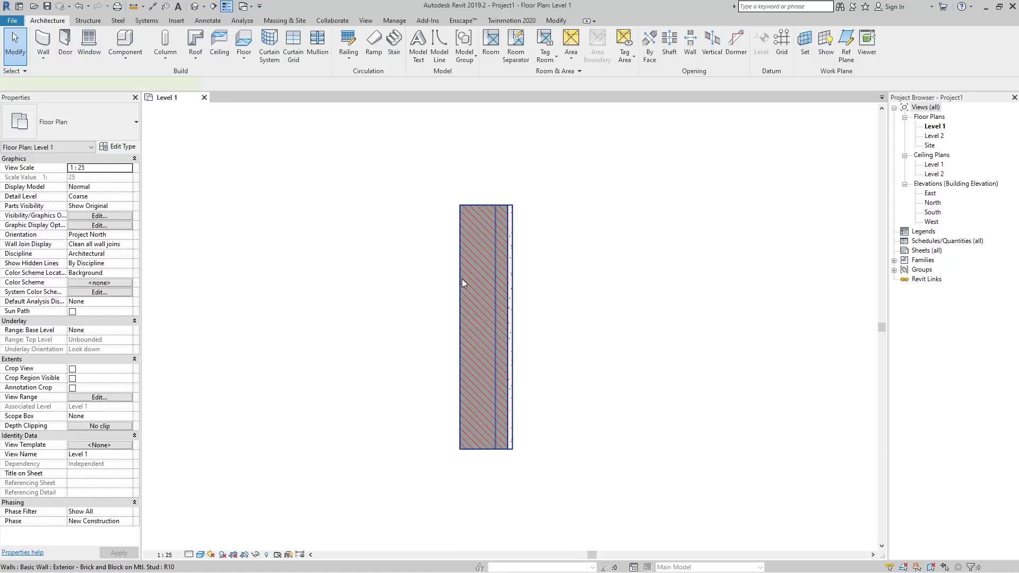
pyautogui.click(462, 281)
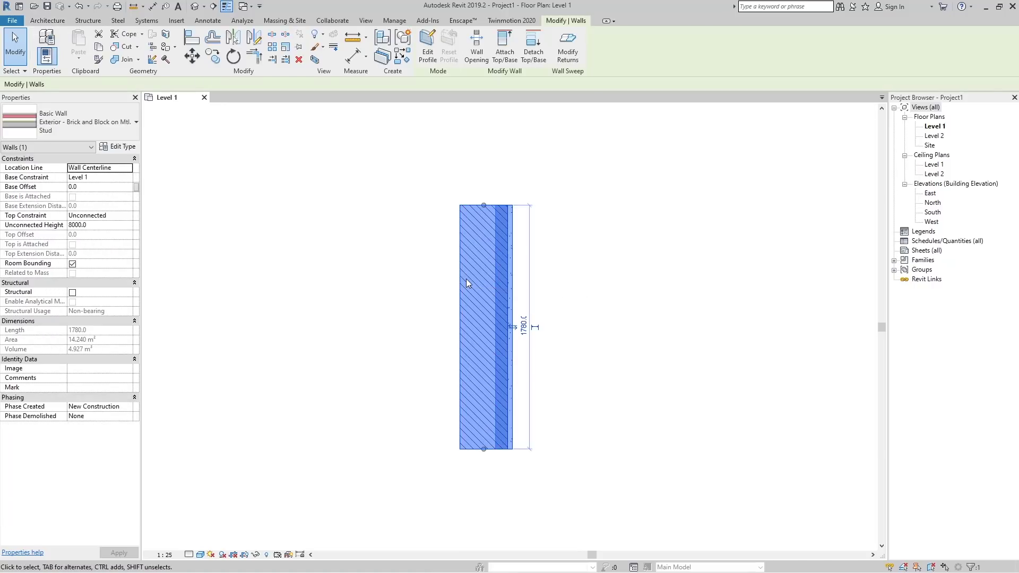
pyautogui.click(124, 151)
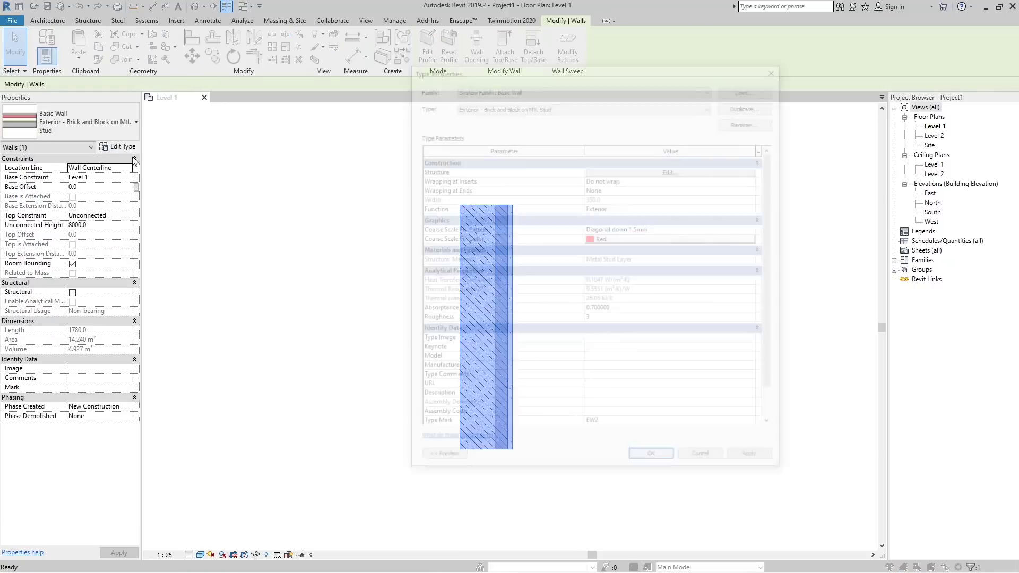
pyautogui.moveTo(666, 74); pyautogui.dragTo(829, 90)
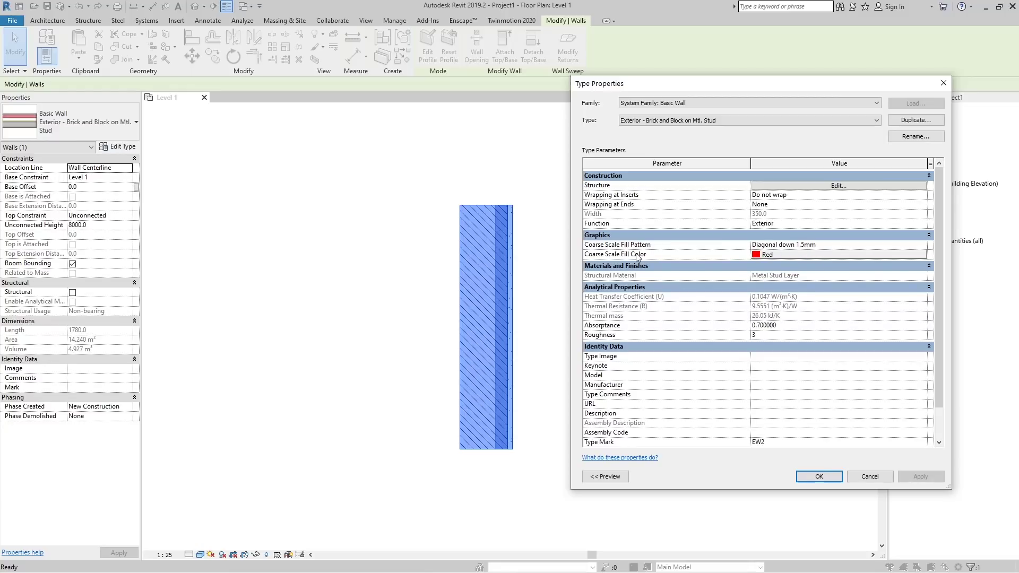
pyautogui.click(819, 476)
# Step: Set the Level 1 plan's detail level to Fine and examine the wall's individual layers
pyautogui.click(188, 554)
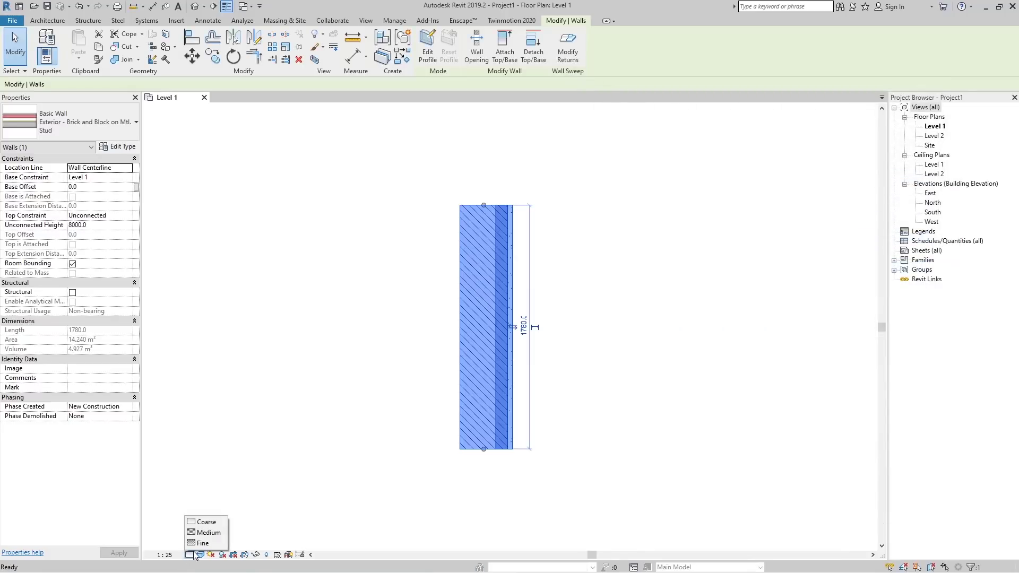
pyautogui.click(206, 541)
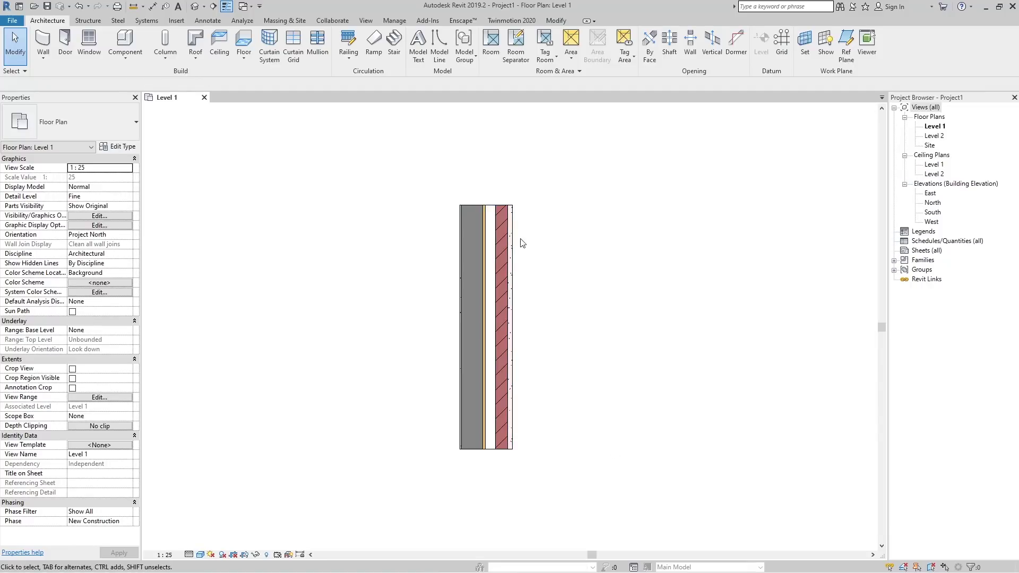
pyautogui.scroll(2, 502, 222)
pyautogui.scroll(-1, 502, 222)
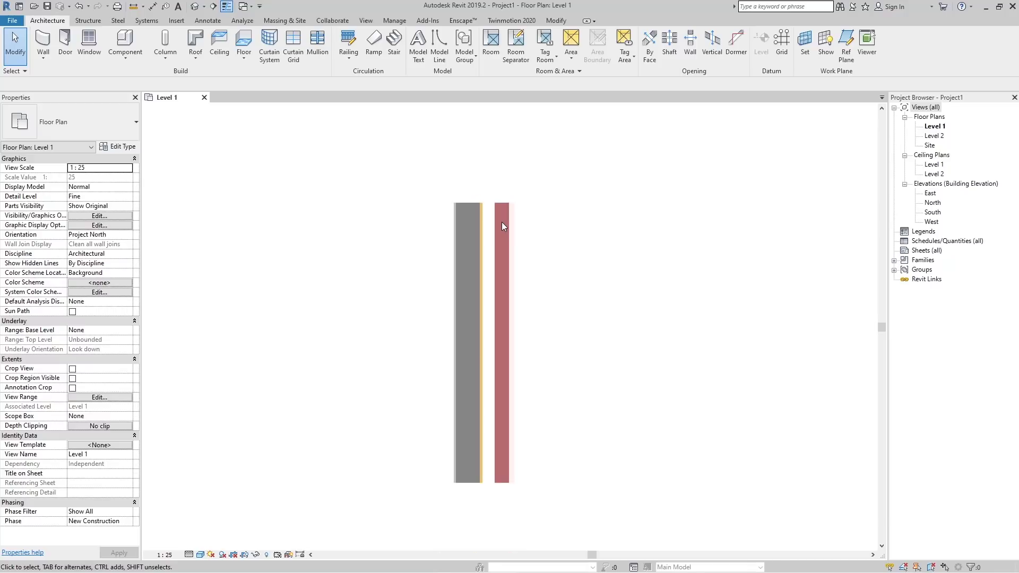
# Step: Review the wall's type properties, from construction and graphics through analytical properties to identity data
pyautogui.click(455, 212)
pyautogui.click(122, 147)
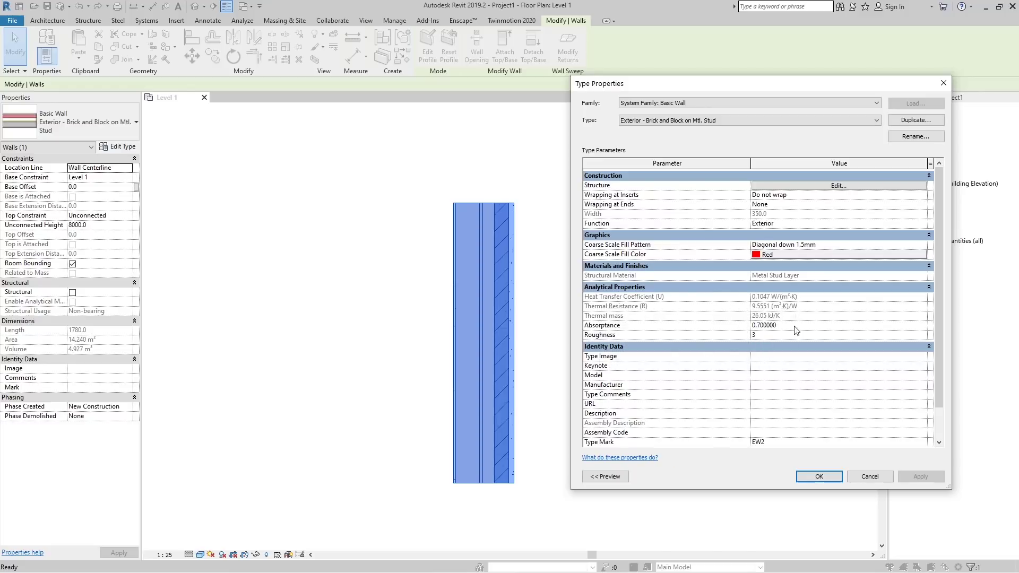
pyautogui.moveTo(671, 338)
pyautogui.scroll(-1, 682, 382)
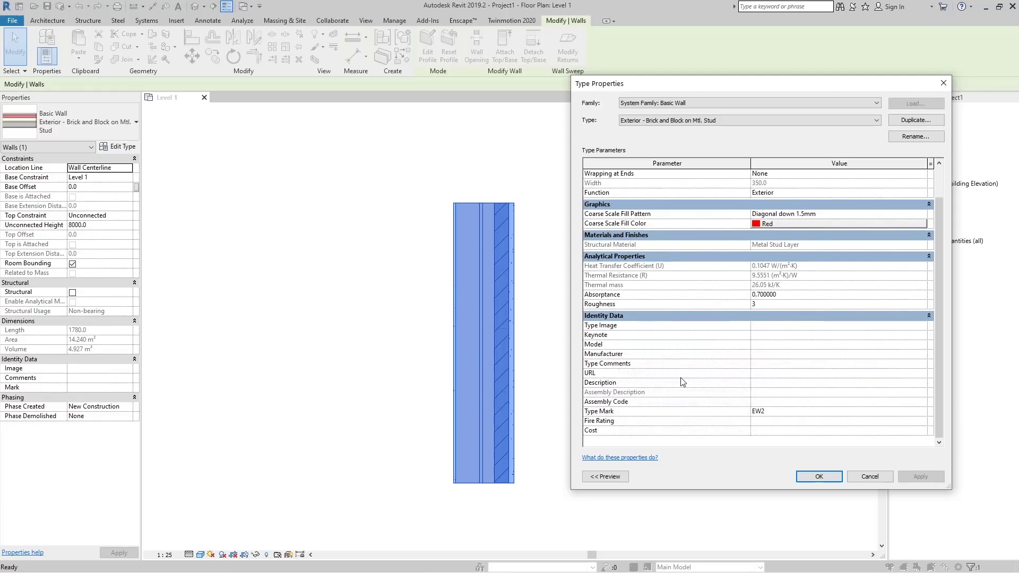
pyautogui.moveTo(635, 331)
pyautogui.scroll(1, 667, 429)
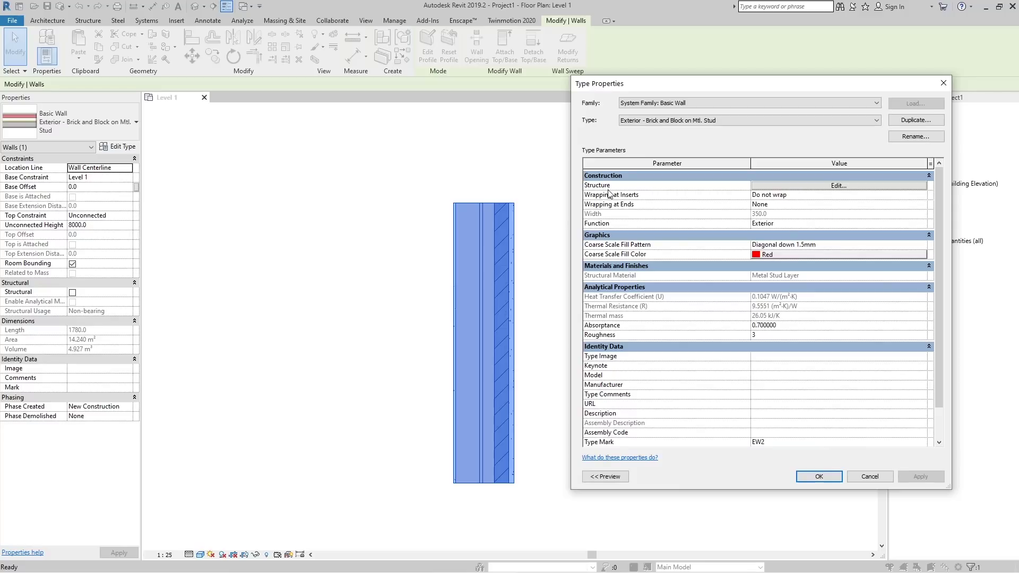
pyautogui.moveTo(819, 86); pyautogui.dragTo(782, 108)
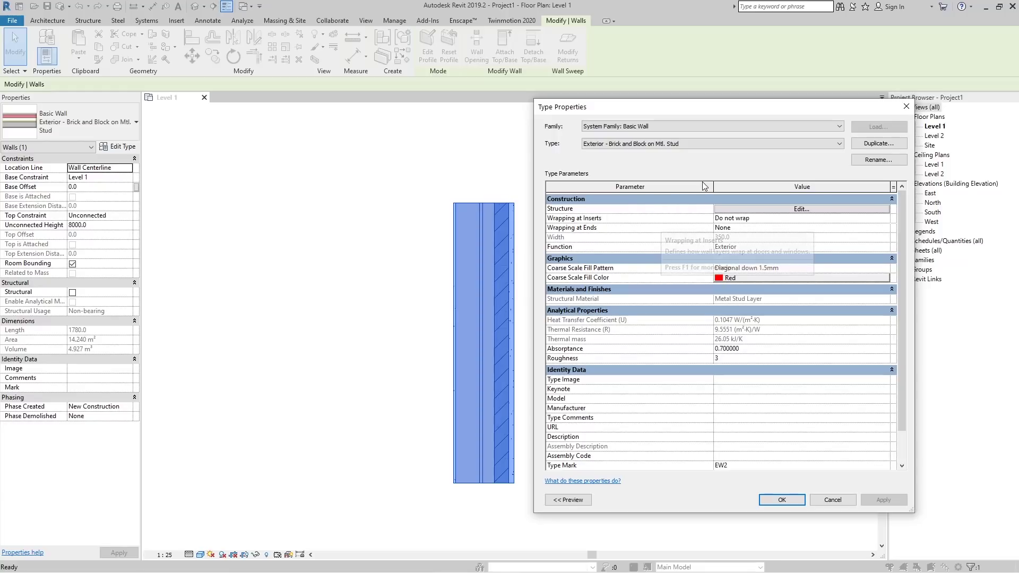
# Step: Duplicate the Generic - 150mm wall type under the name Wall 1
pyautogui.click(696, 143)
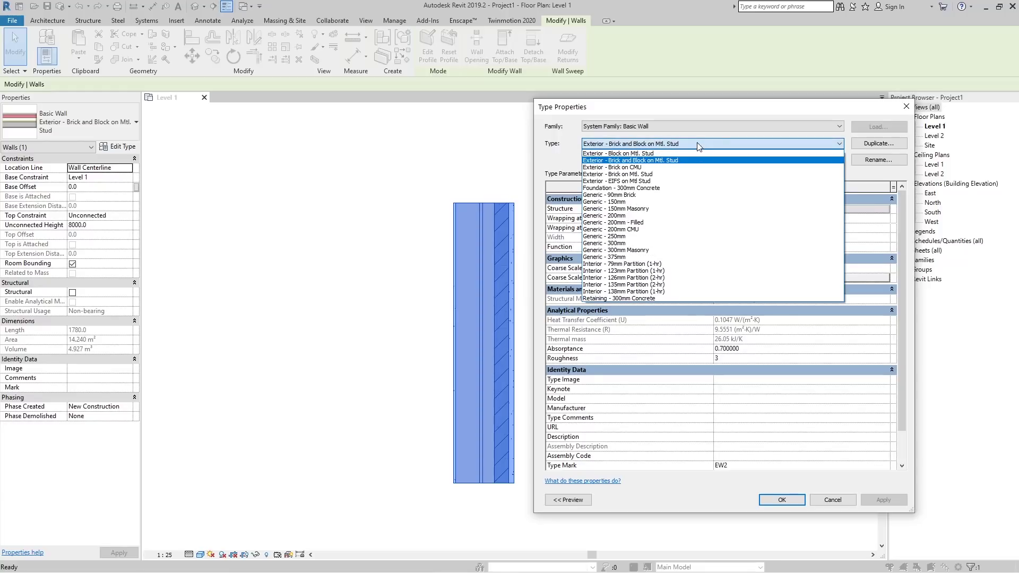
pyautogui.click(643, 202)
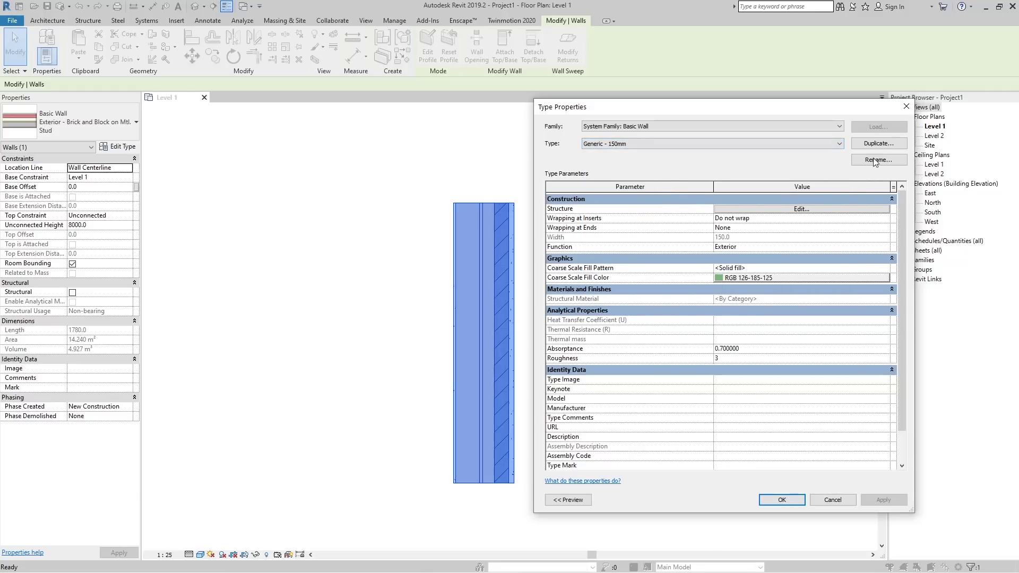
pyautogui.click(877, 145)
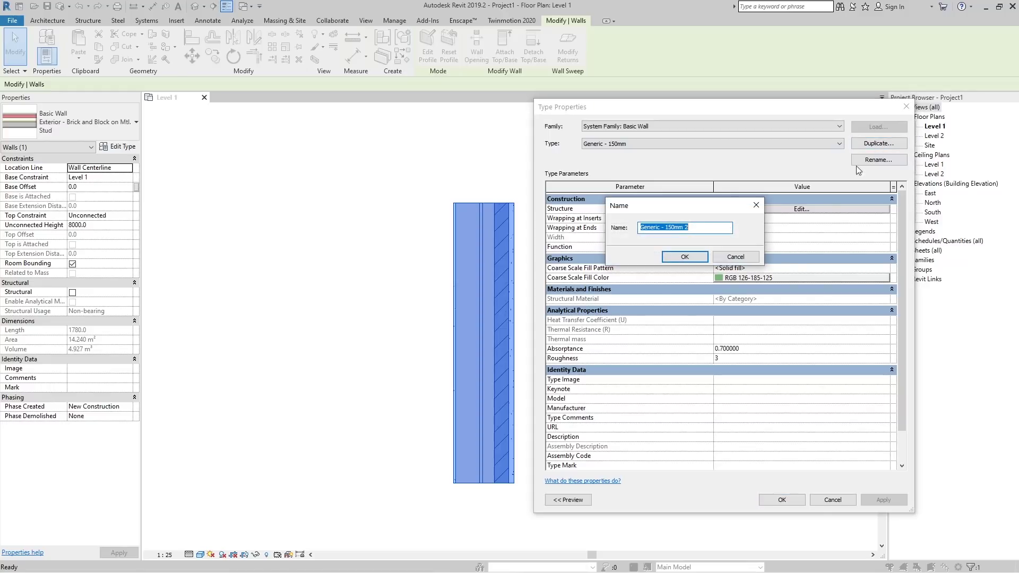
pyautogui.click(705, 227)
pyautogui.hotkey('ctrl', 'a')
pyautogui.write('W')
pyautogui.click(685, 255)
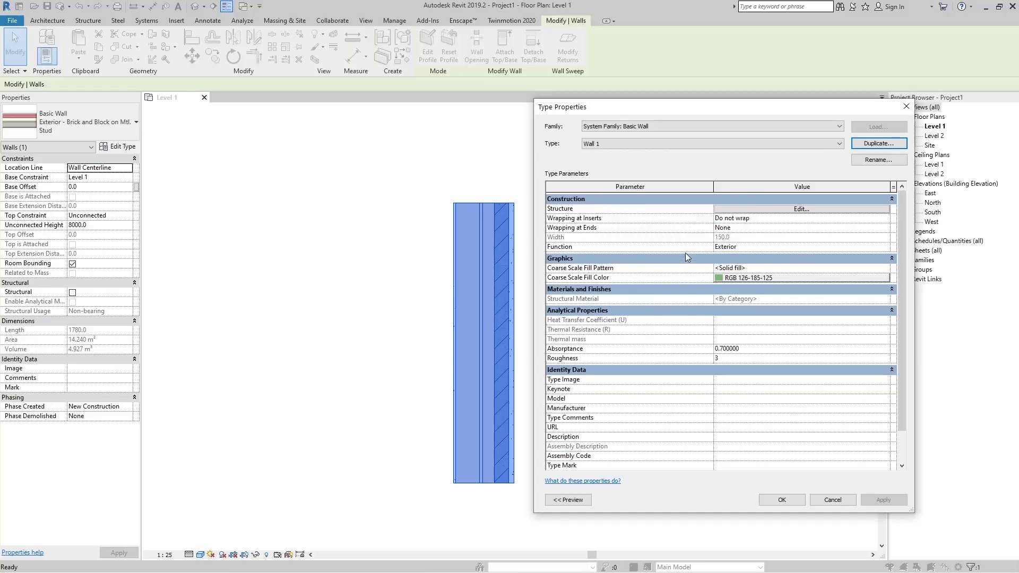
# Step: Open the structure of Wall 1 for editing and show the floor plan preview beside its layer list
pyautogui.click(802, 209)
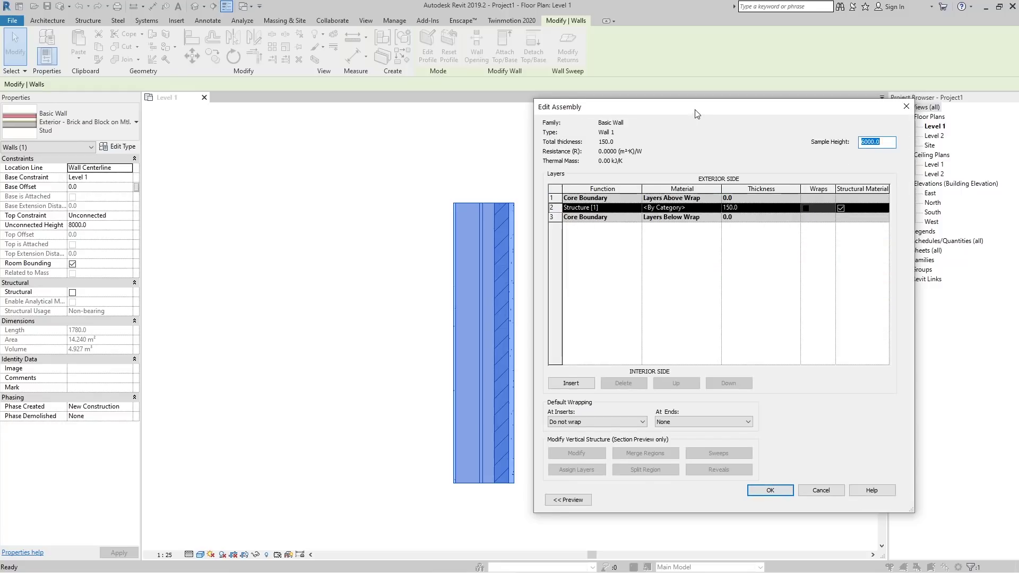
pyautogui.moveTo(695, 109); pyautogui.dragTo(689, 92)
pyautogui.click(564, 469)
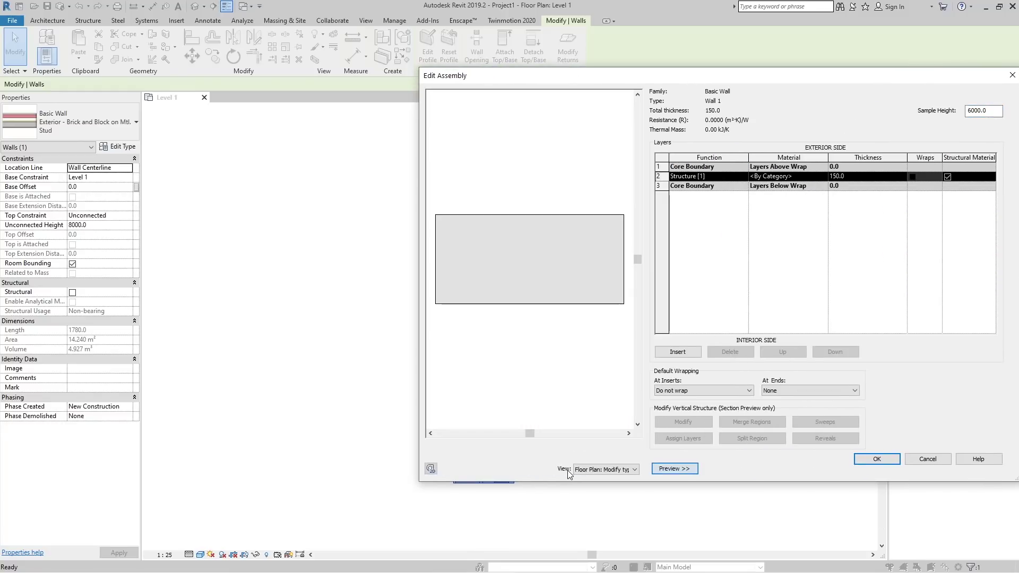
pyautogui.click(677, 470)
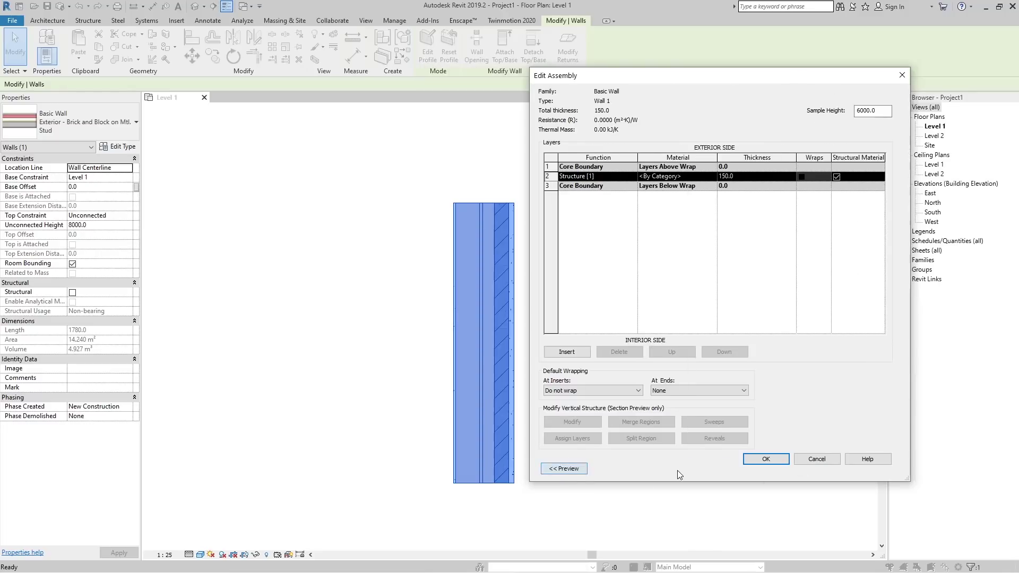
pyautogui.click(562, 469)
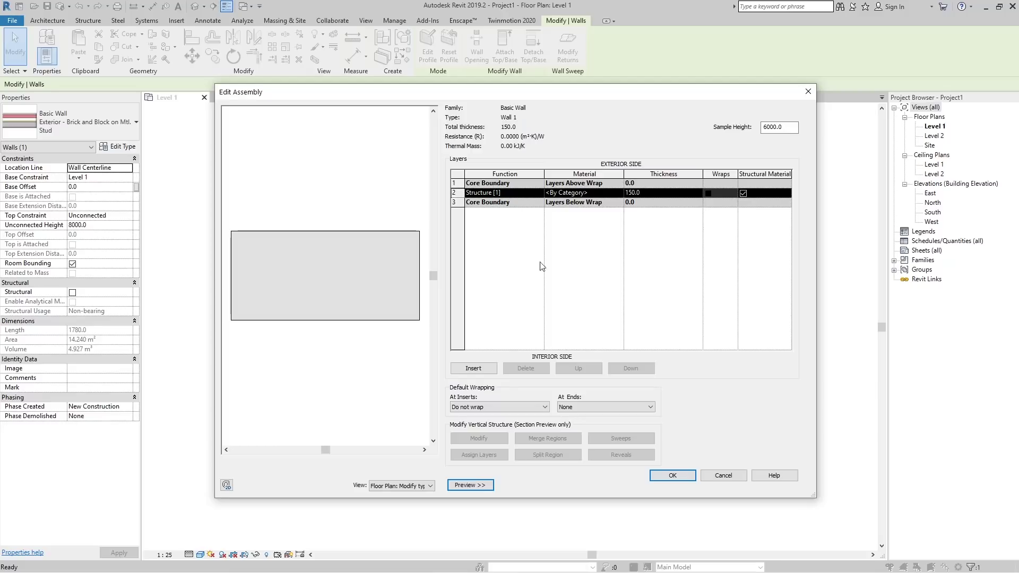
# Step: Insert a layer, try it outside both core boundaries, and place it inside the core below the 150 mm structure layer
pyautogui.click(478, 369)
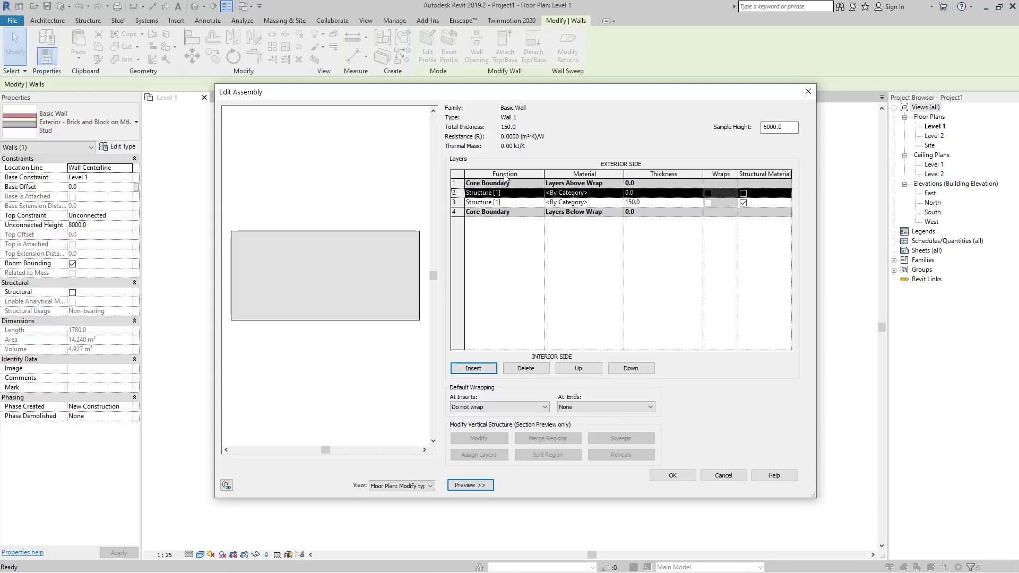
pyautogui.click(581, 368)
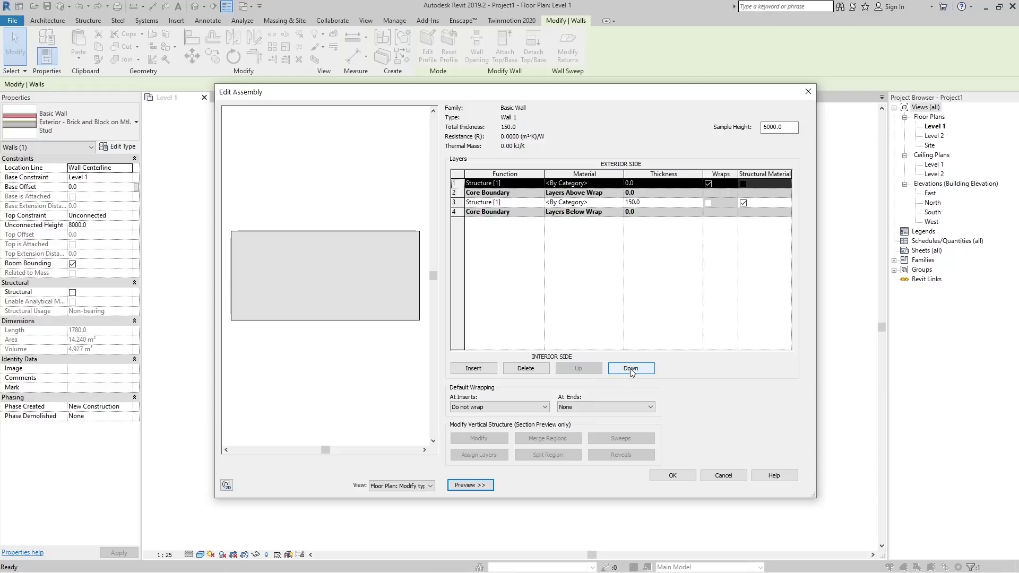
pyautogui.click(630, 372)
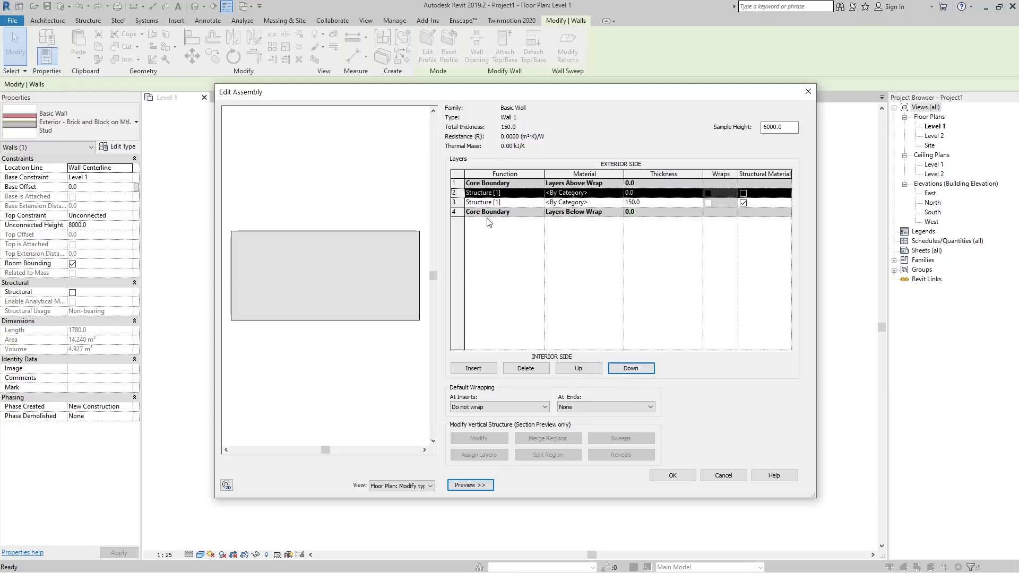
pyautogui.click(641, 368)
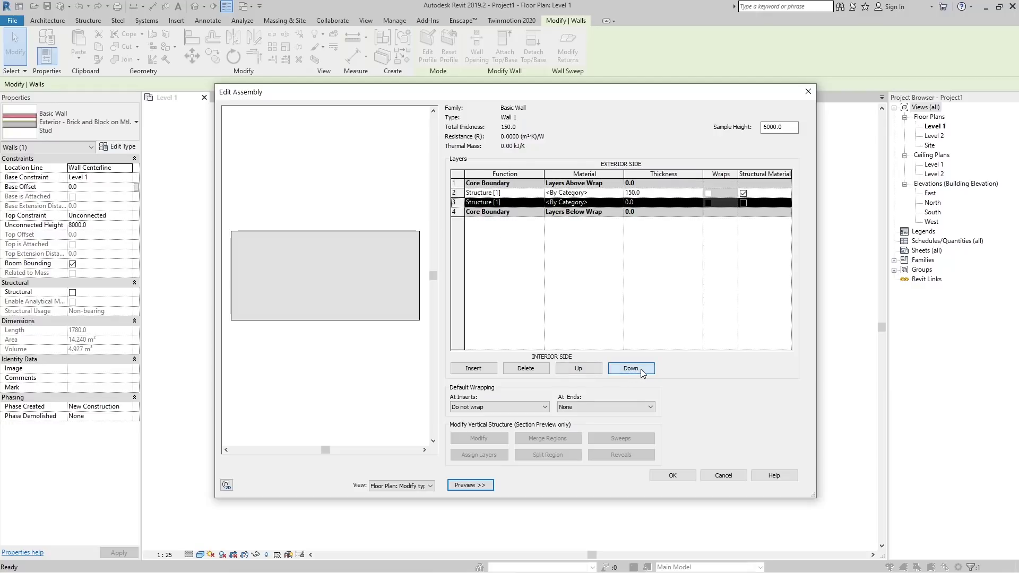
pyautogui.click(641, 369)
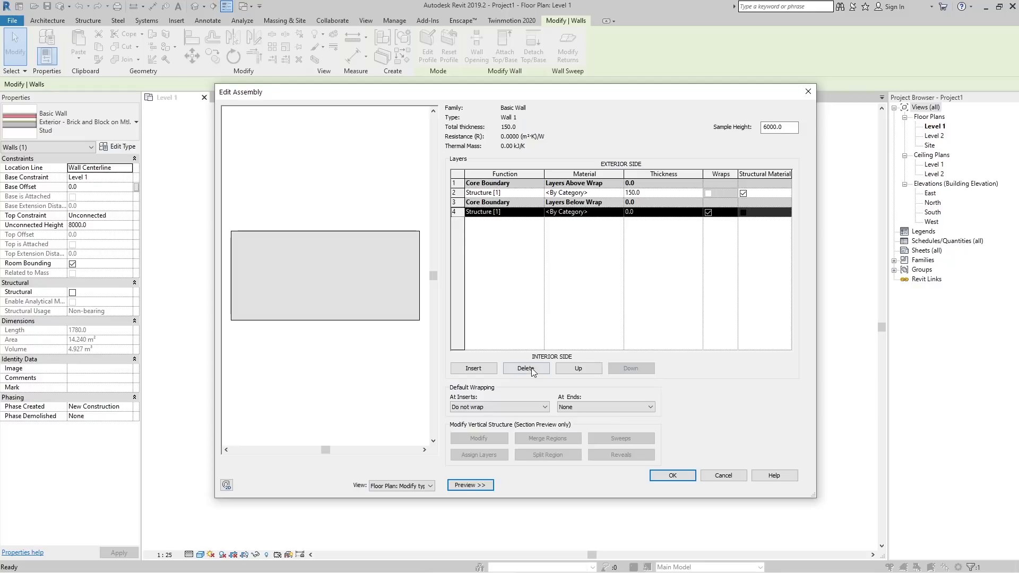
pyautogui.click(580, 369)
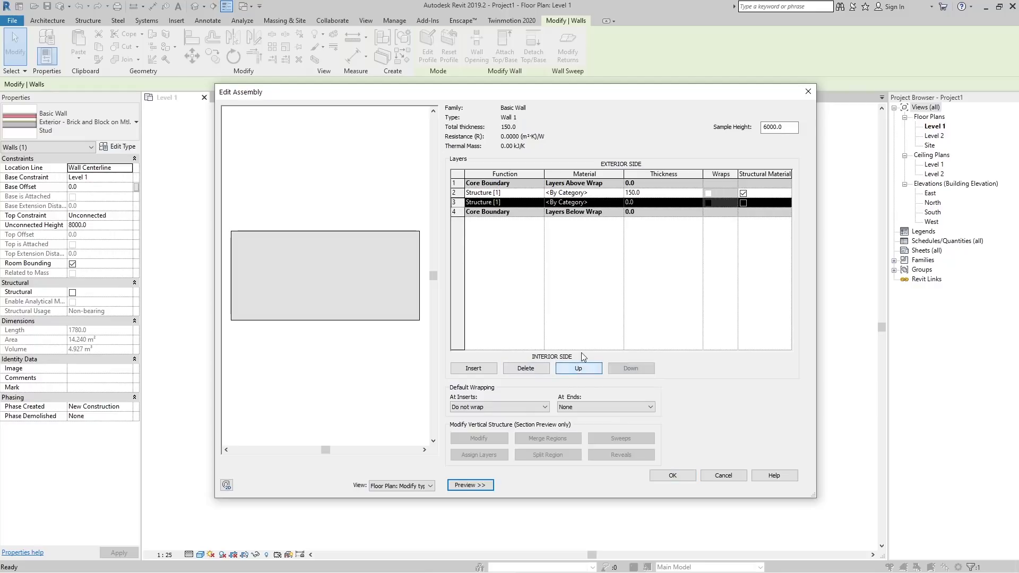
# Step: Look through the new layer's function options and set its thickness to 100
pyautogui.click(525, 204)
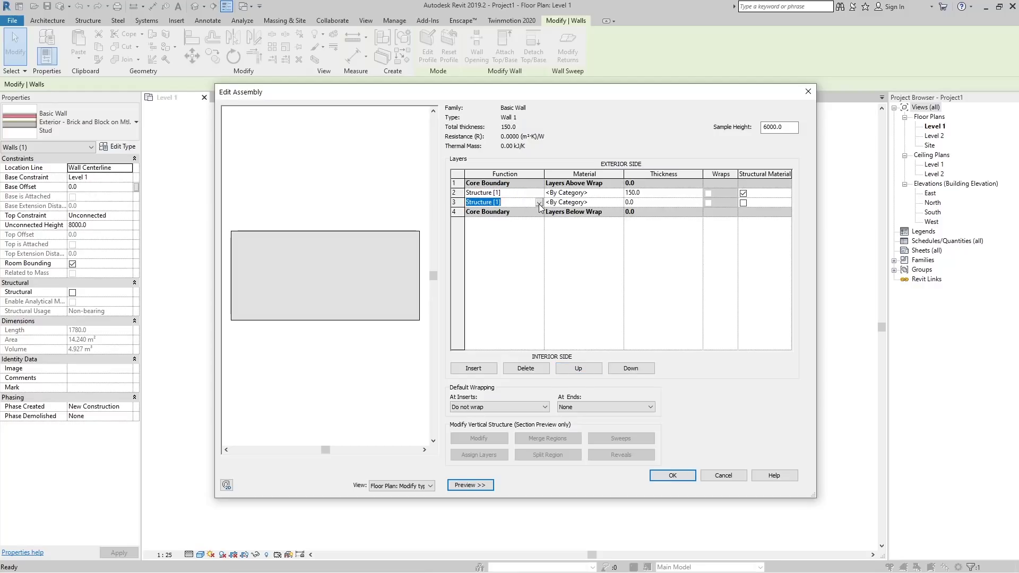
pyautogui.click(539, 204)
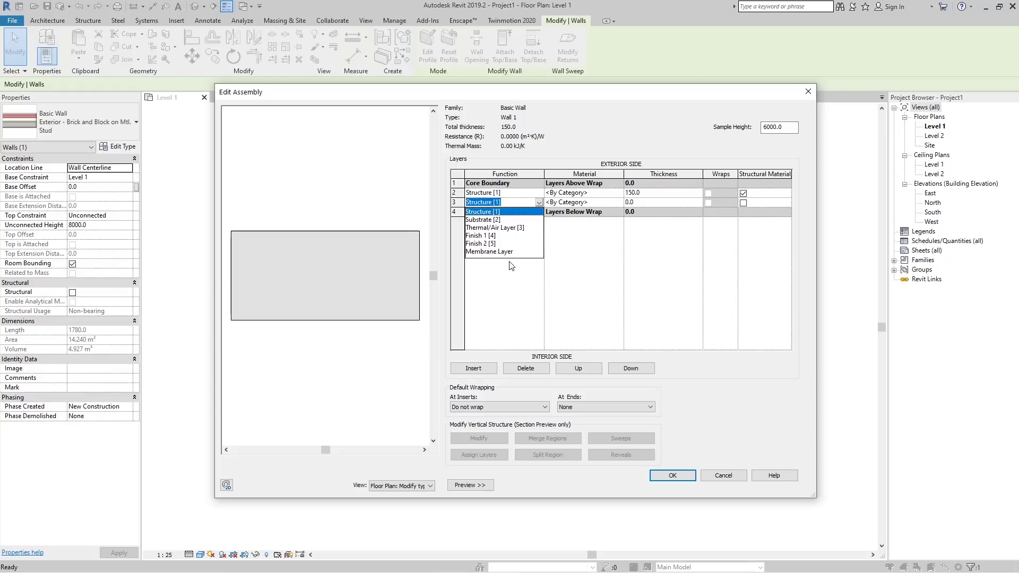
pyautogui.click(586, 205)
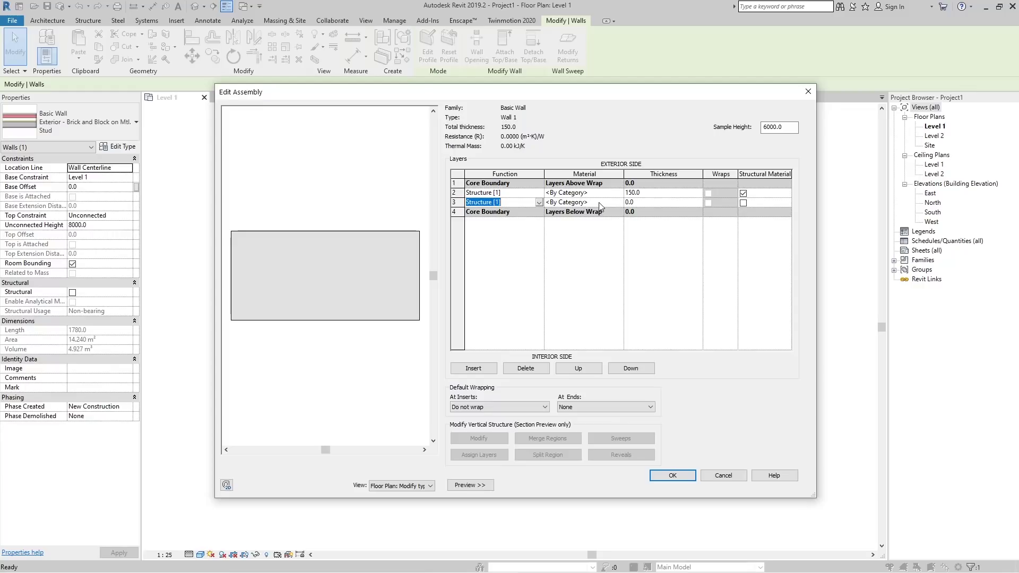
pyautogui.click(658, 206)
pyautogui.write('100')
pyautogui.click(680, 243)
# Step: Recheck the 100 mm layer's function options and move the layer outside the core on the exterior side
pyautogui.click(538, 203)
pyautogui.click(538, 204)
pyautogui.click(578, 209)
pyautogui.click(571, 204)
pyautogui.click(500, 203)
pyautogui.click(572, 371)
pyautogui.click(571, 371)
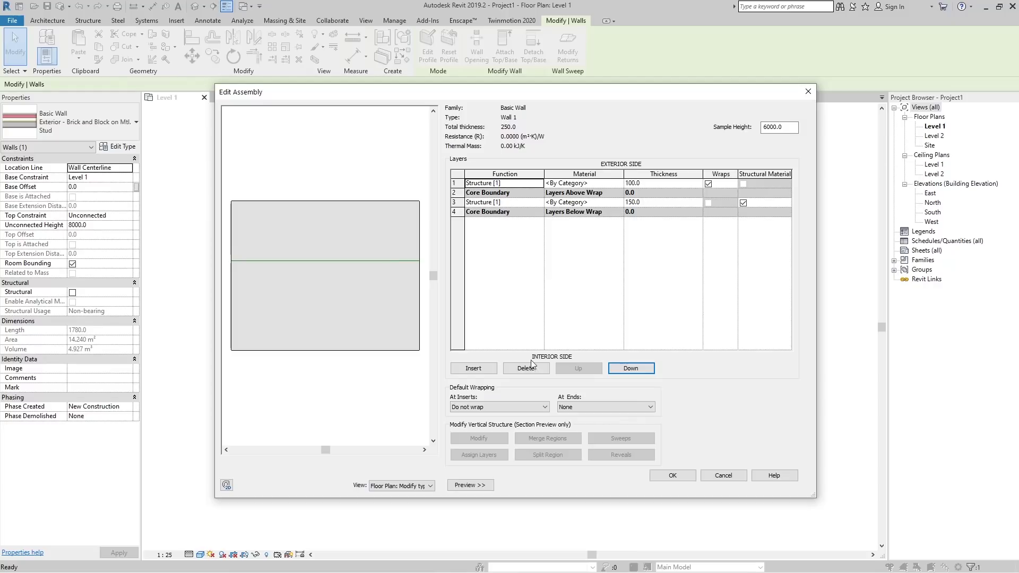
# Step: Set the 100 mm exterior layer's function to Thermal/Air Layer [3]
pyautogui.click(513, 212)
pyautogui.click(539, 184)
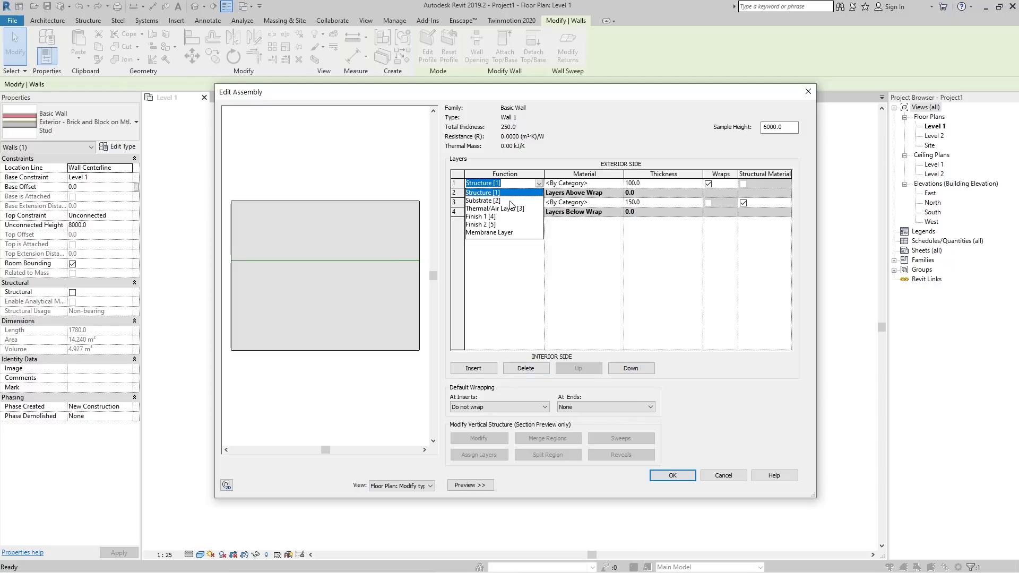
pyautogui.click(493, 209)
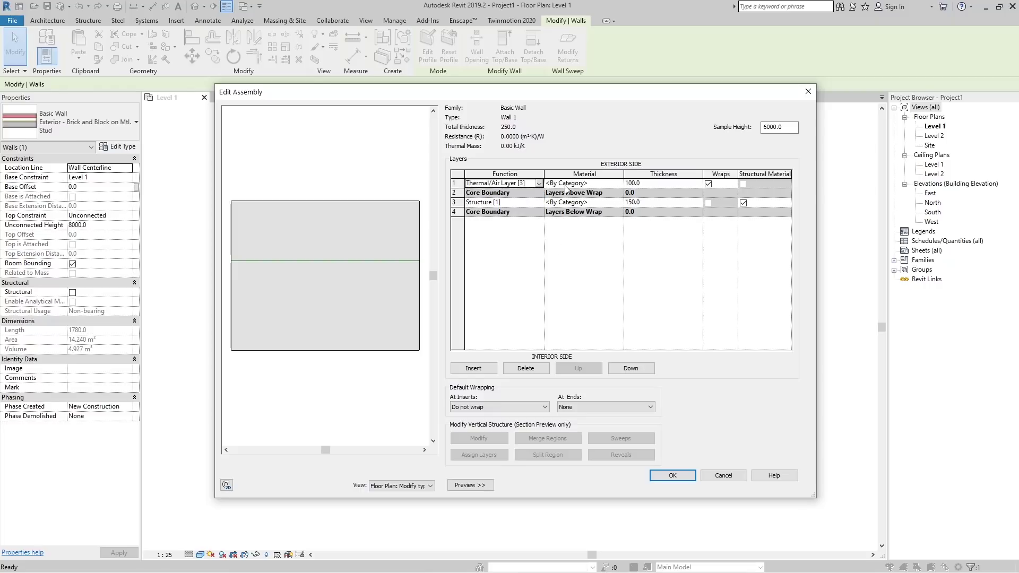
# Step: Insert another layer on the exterior side of the thermal layer and set its function to Finish 1 [4]
pyautogui.click(482, 368)
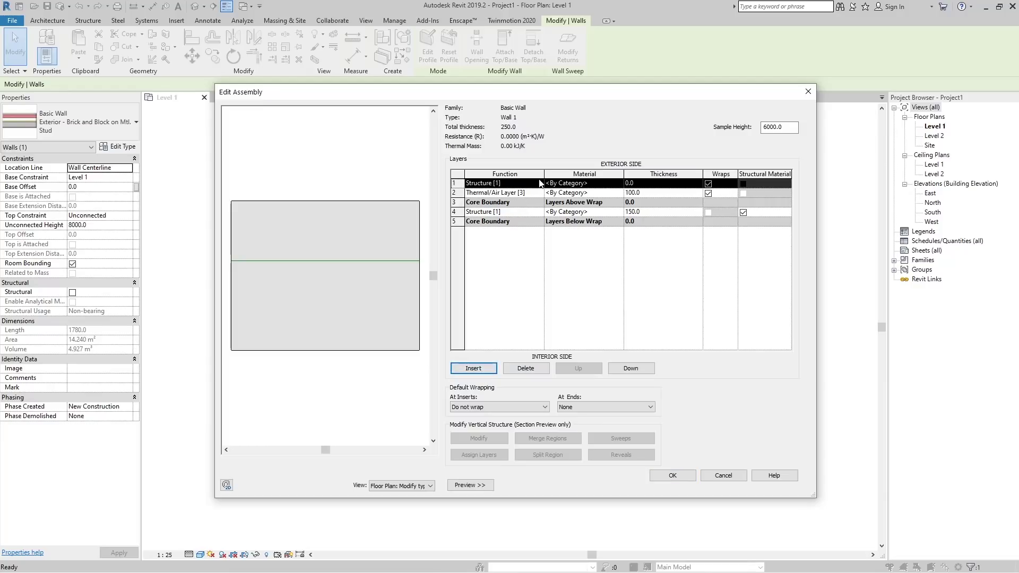
pyautogui.click(538, 184)
pyautogui.click(480, 216)
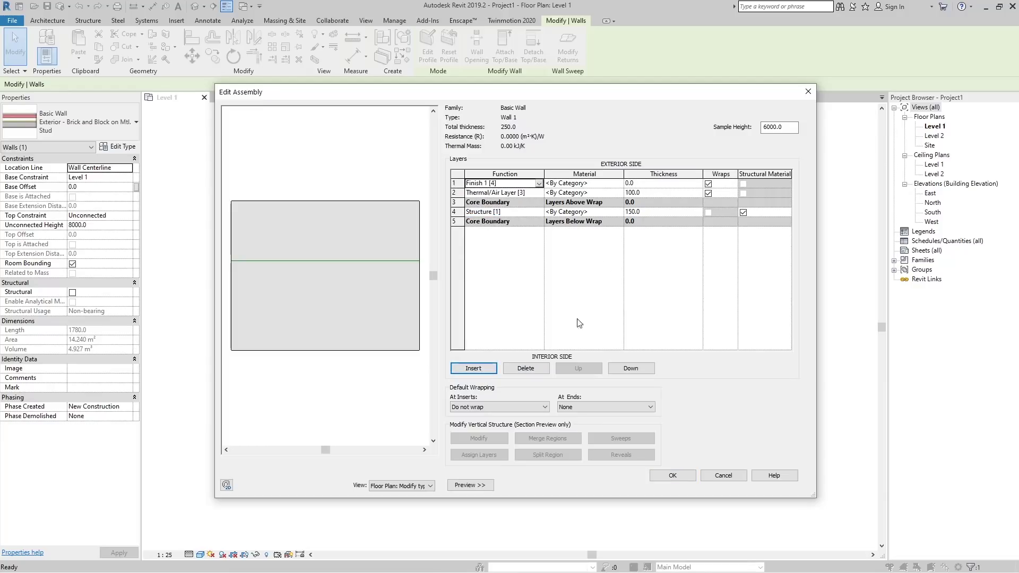
# Step: Set the thickness of the exterior Finish 1 [4] layer to 30
pyautogui.click(652, 184)
pyautogui.write('30')
pyautogui.click(673, 310)
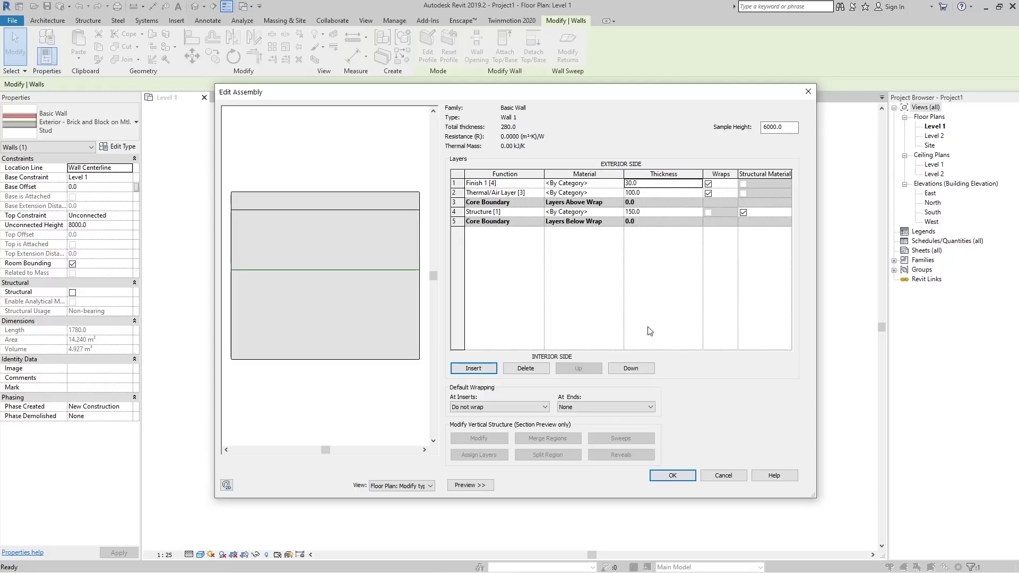
# Step: Insert another layer and move it outside the core on the interior side
pyautogui.click(517, 215)
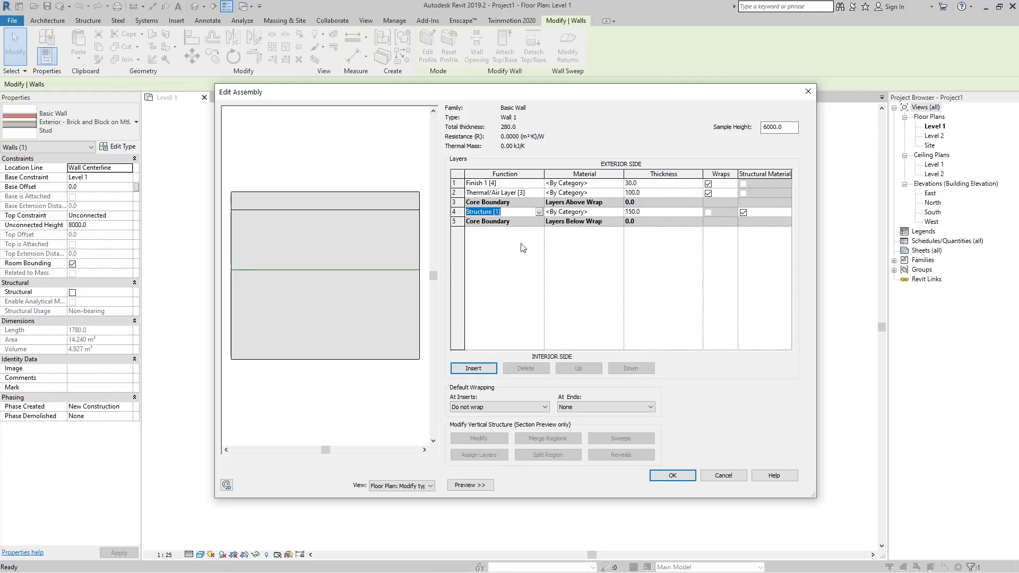
pyautogui.click(481, 369)
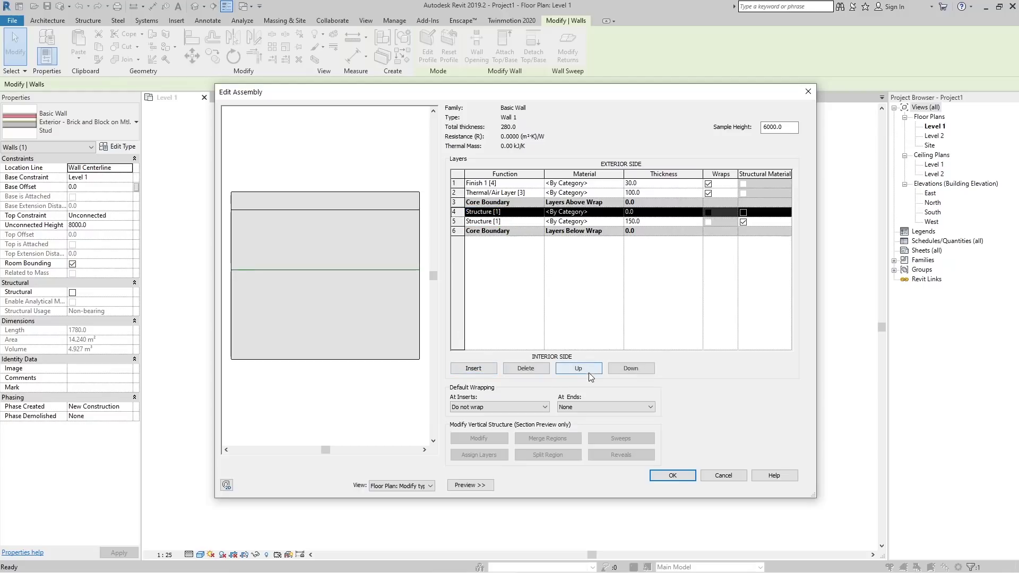
pyautogui.click(617, 370)
pyautogui.click(617, 371)
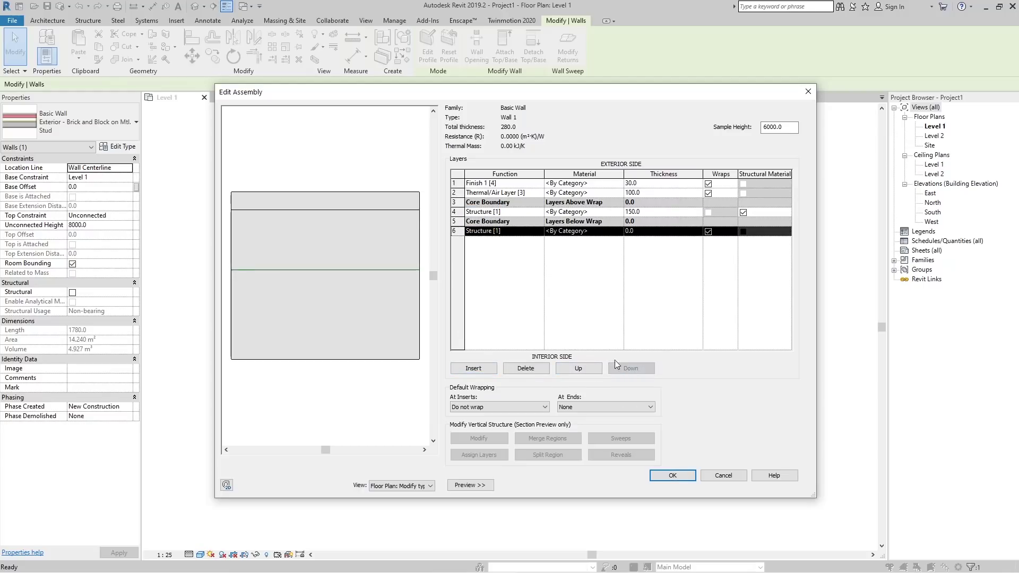
# Step: Set the interior layer's function to Finish 2 [5] and its thickness to 30
pyautogui.click(538, 232)
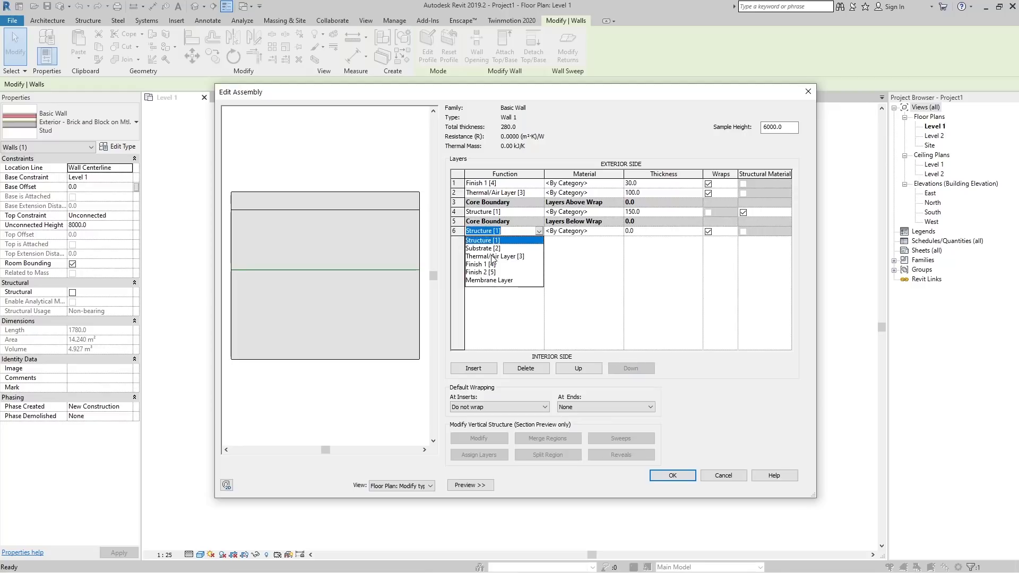
pyautogui.click(487, 271)
pyautogui.click(662, 231)
pyautogui.write('30')
pyautogui.click(676, 295)
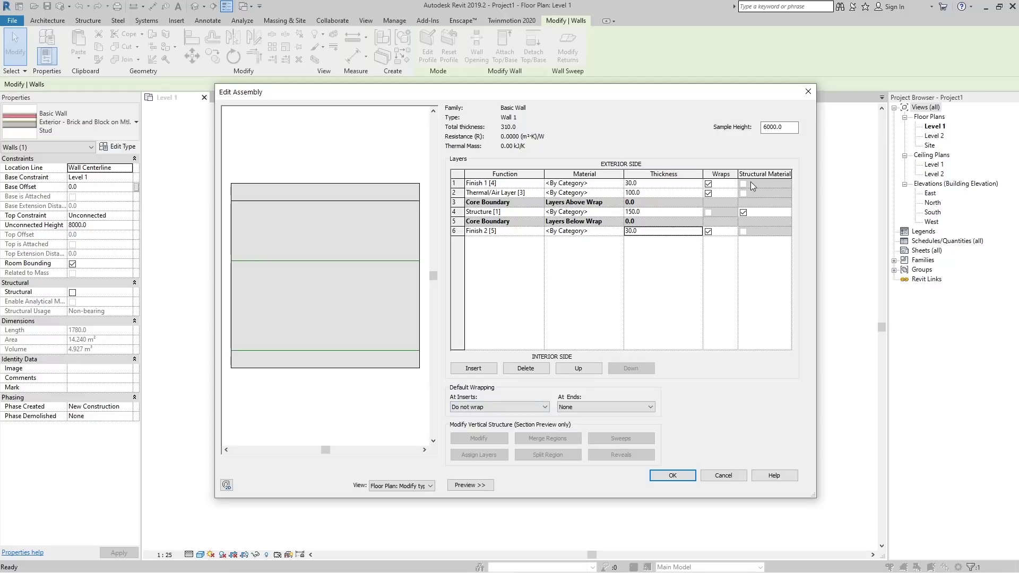
# Step: Insert three extra Structure [1] layers in the core on the exterior side of the 150 mm structure layer
pyautogui.click(499, 212)
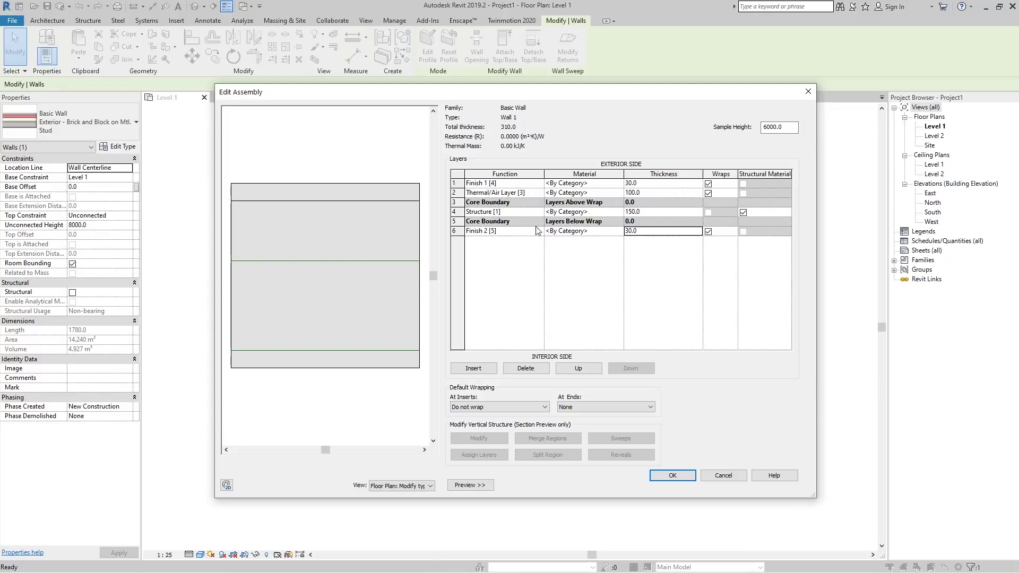
pyautogui.click(473, 368)
pyautogui.click(473, 368)
pyautogui.click(474, 368)
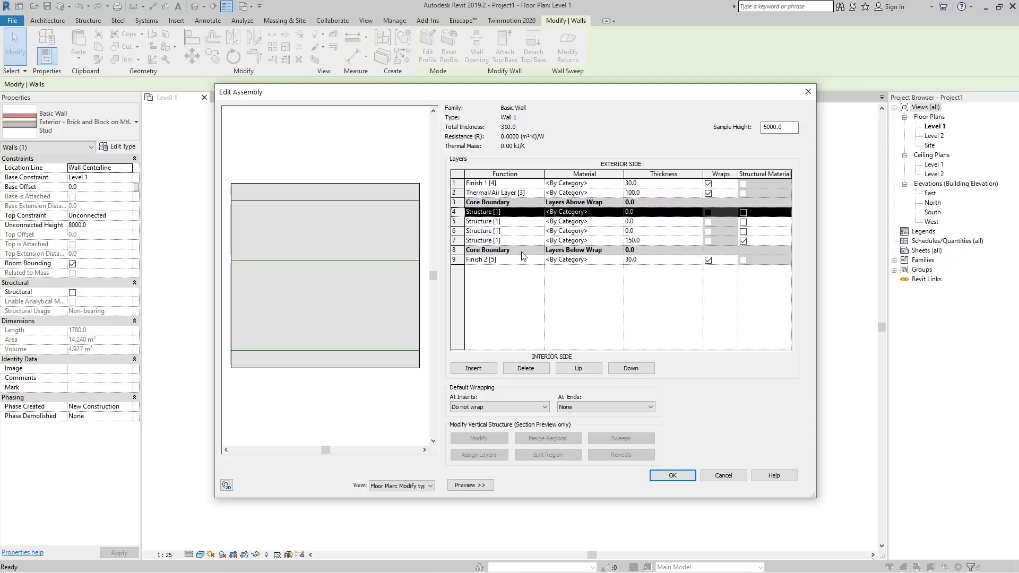
# Step: Try out the structural material setting on the new core layers and assign it back to the 150 mm layer
pyautogui.click(745, 232)
pyautogui.click(744, 222)
pyautogui.click(742, 231)
pyautogui.click(743, 241)
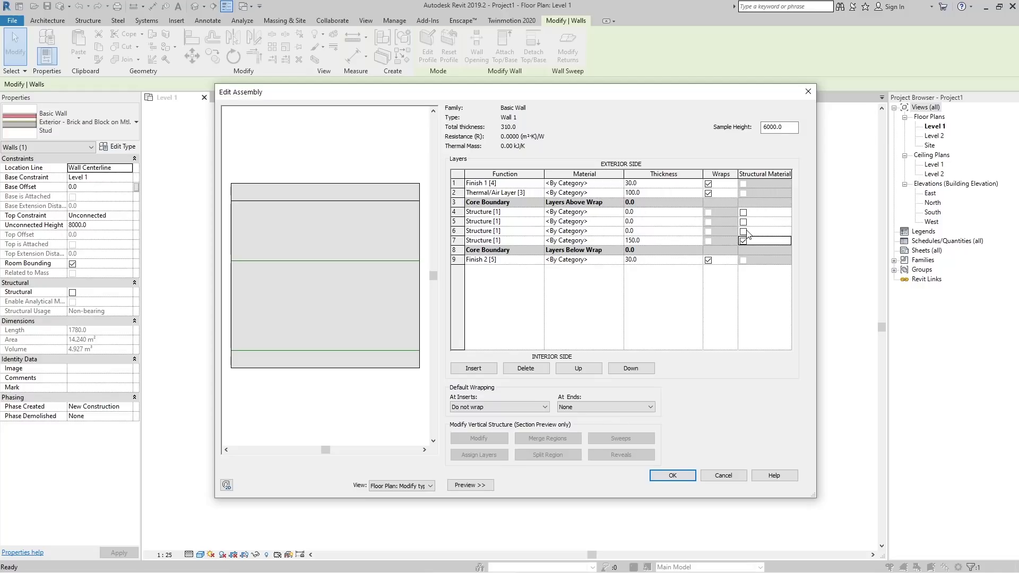
# Step: Try to confirm the wall assembly with the zero-thickness structure layers still in the core
pyautogui.moveTo(744, 93); pyautogui.dragTo(780, 62)
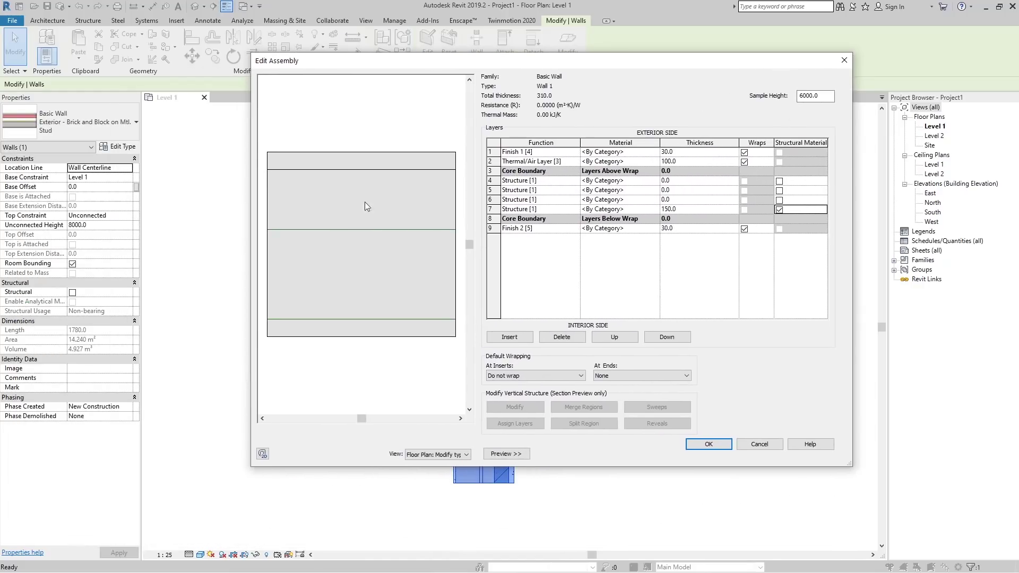
pyautogui.click(729, 445)
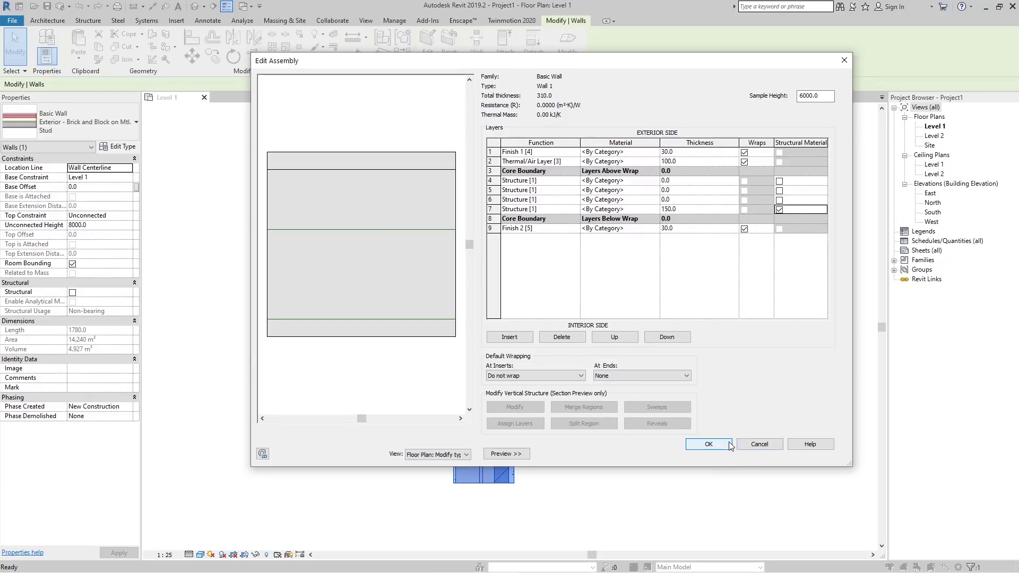
pyautogui.click(577, 326)
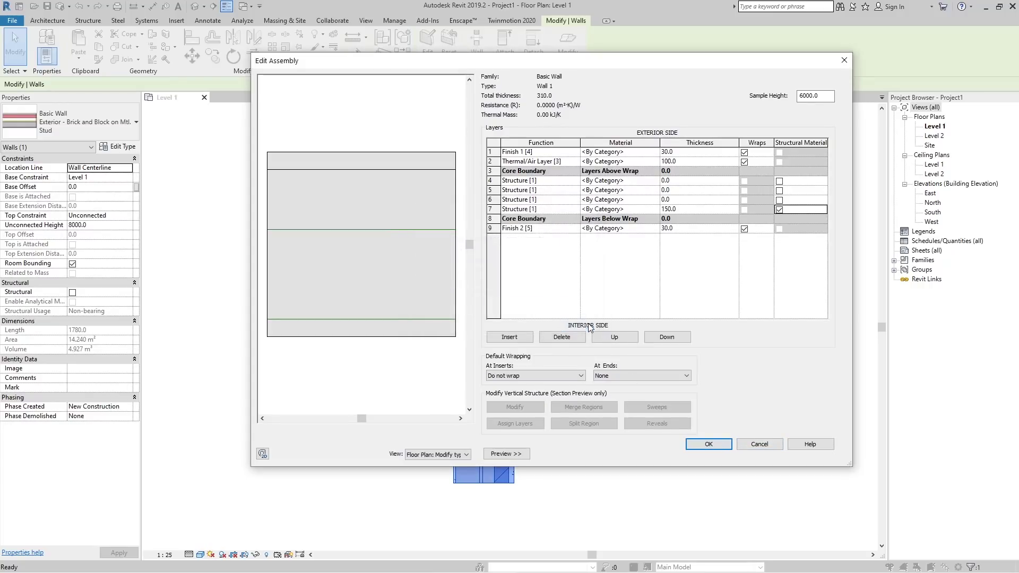
pyautogui.click(725, 444)
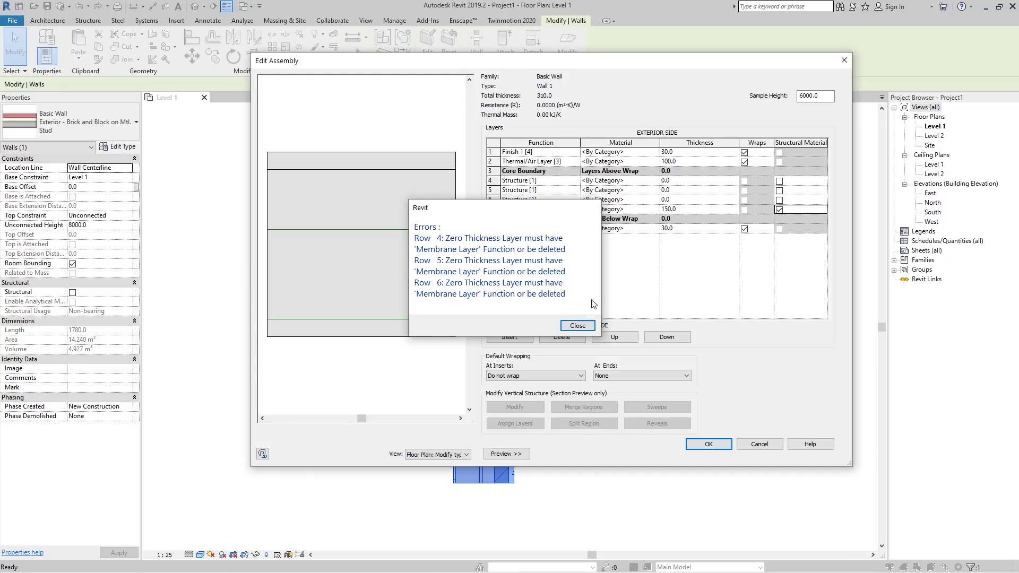
pyautogui.click(577, 325)
# Step: Delete the three zero-thickness Structure [1] layers from the core and confirm the wall assembly
pyautogui.click(563, 181)
pyautogui.click(561, 200)
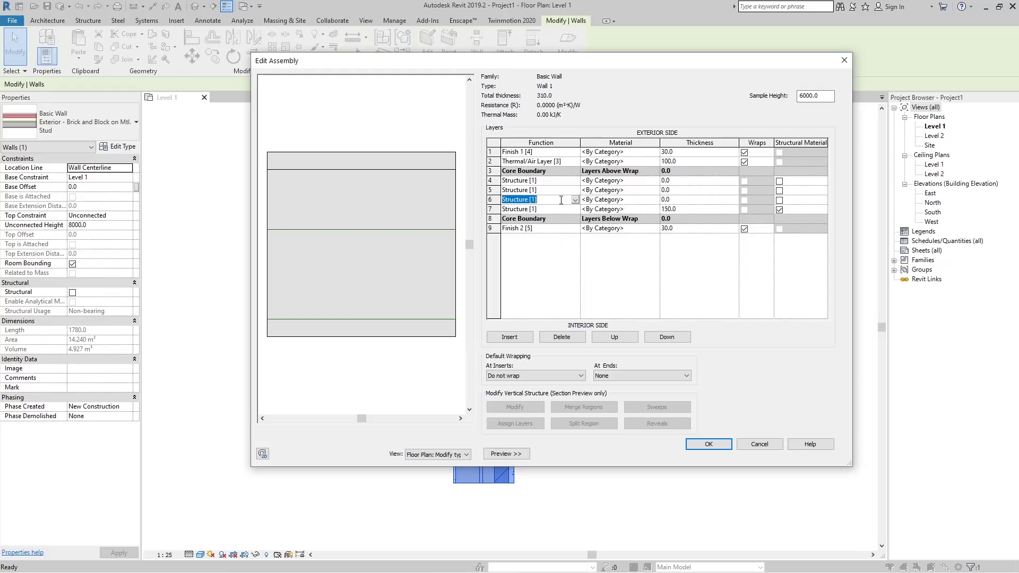
pyautogui.click(490, 199)
pyautogui.click(561, 337)
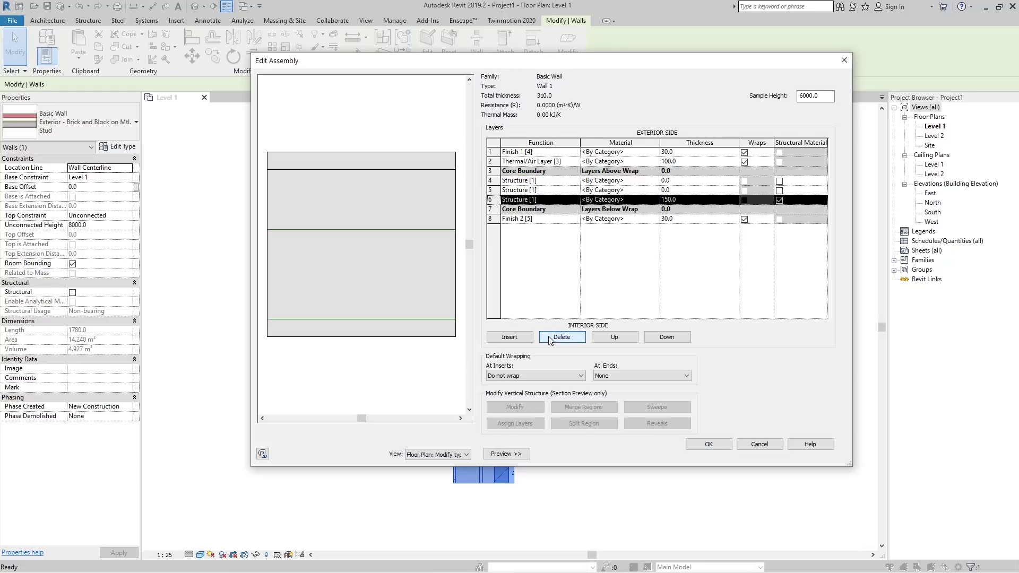
pyautogui.click(491, 190)
pyautogui.click(561, 337)
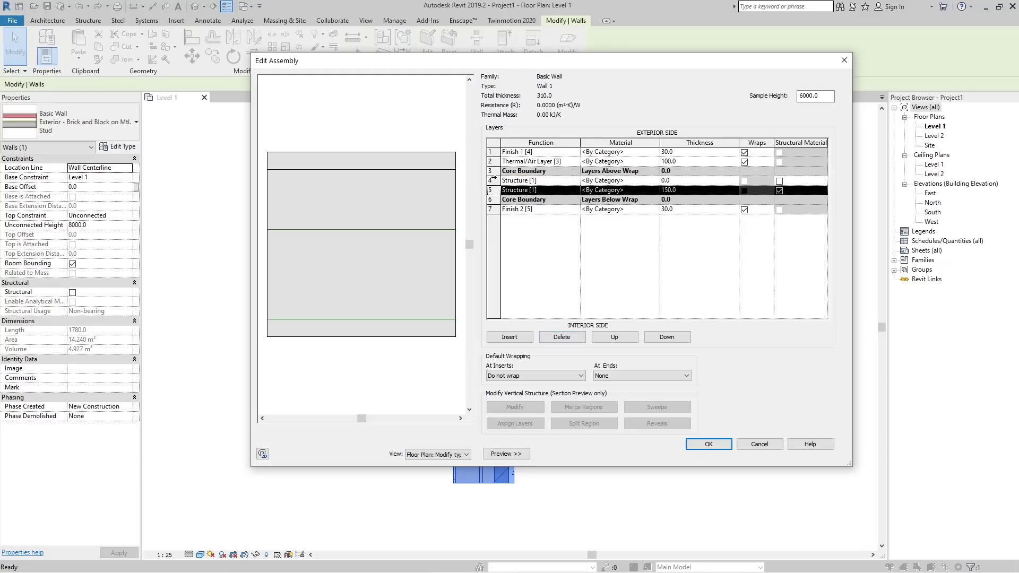
pyautogui.click(491, 180)
pyautogui.click(561, 337)
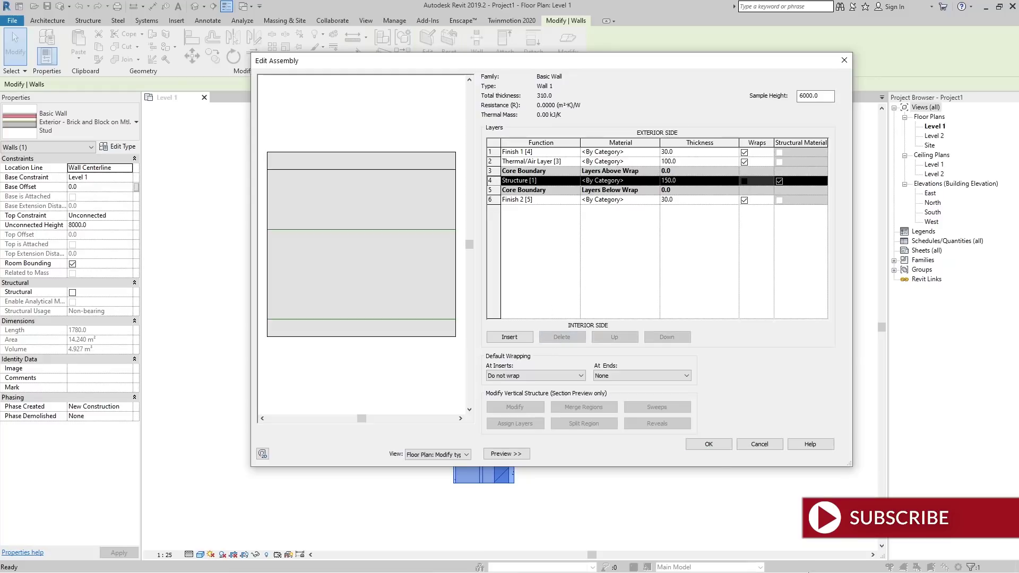
pyautogui.click(704, 445)
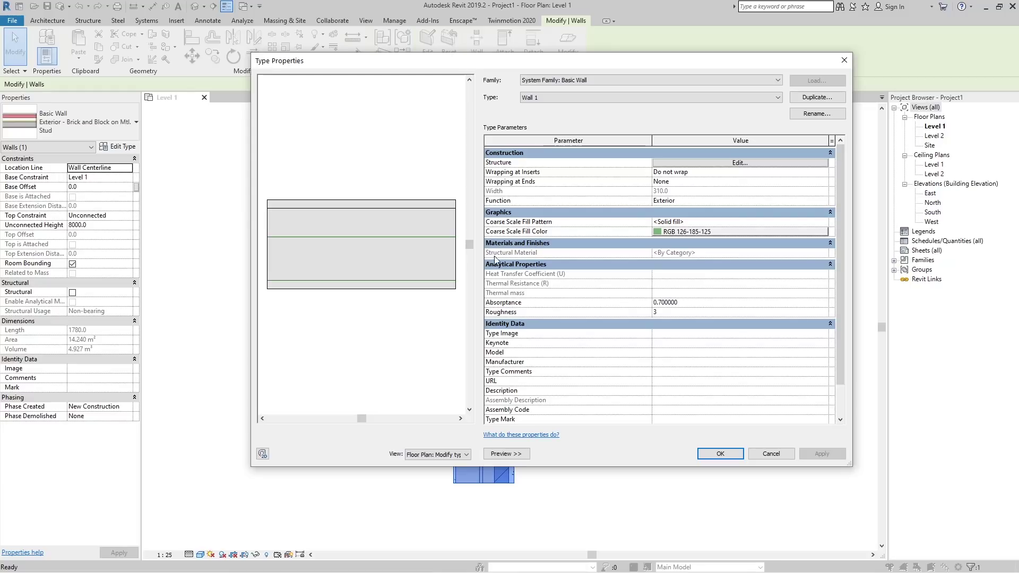
# Step: Reopen the structure of Wall 1 and look through the default wrapping options at inserts
pyautogui.click(710, 163)
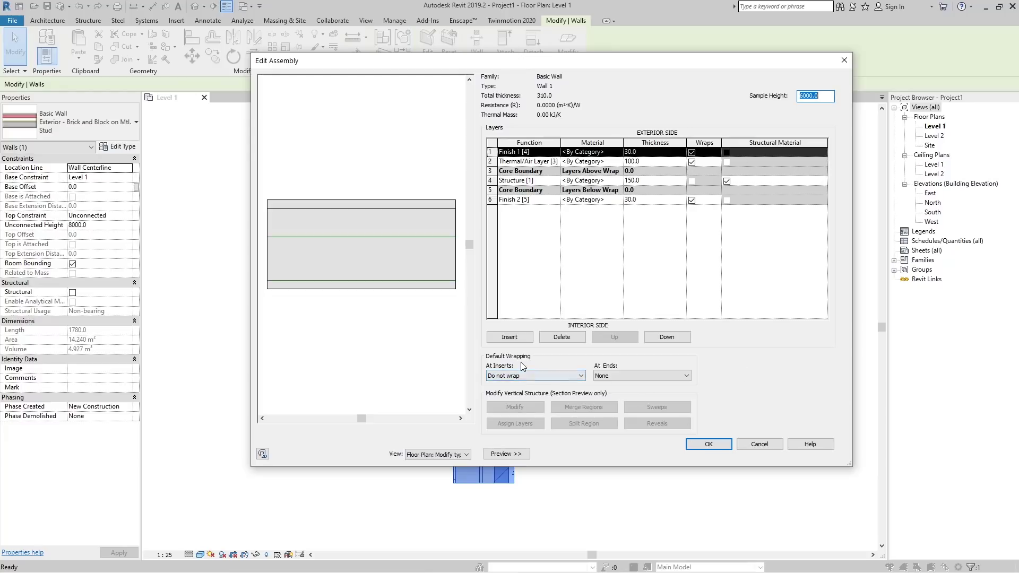
pyautogui.click(567, 376)
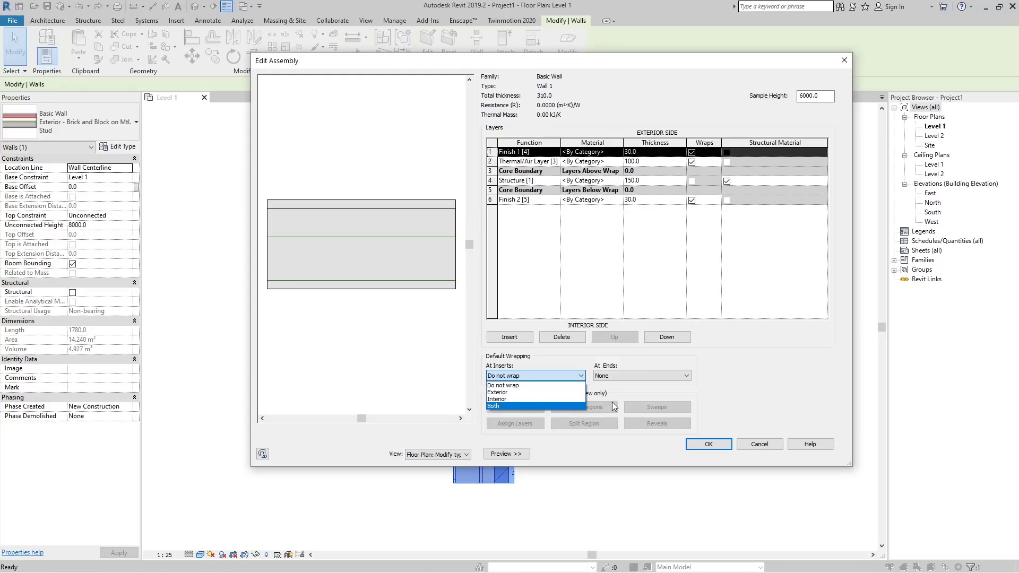
pyautogui.click(663, 375)
# Step: Try Exterior and Interior as the default wrapping at ends and set it back to None
pyautogui.click(675, 374)
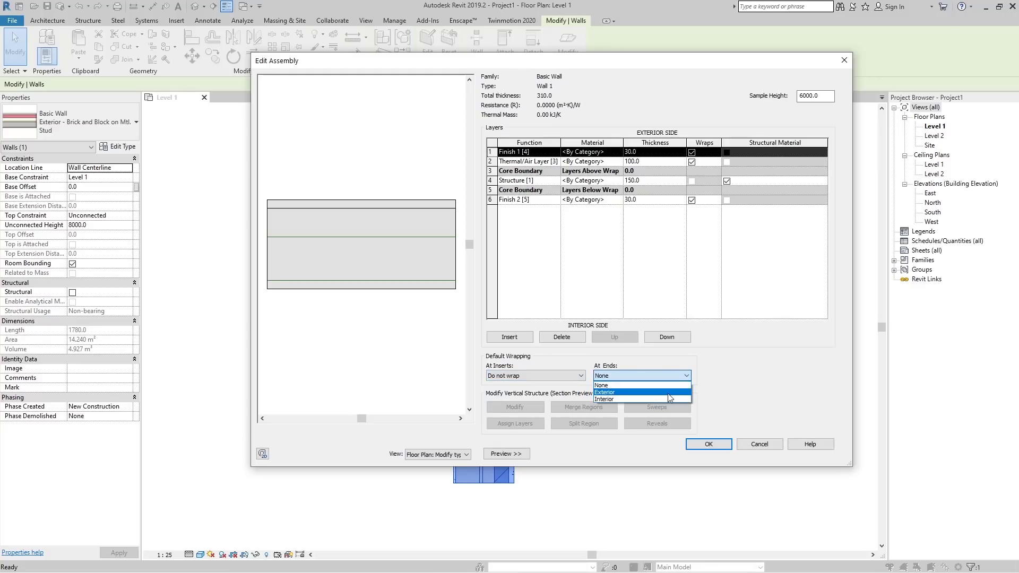
pyautogui.click(667, 393)
pyautogui.click(666, 376)
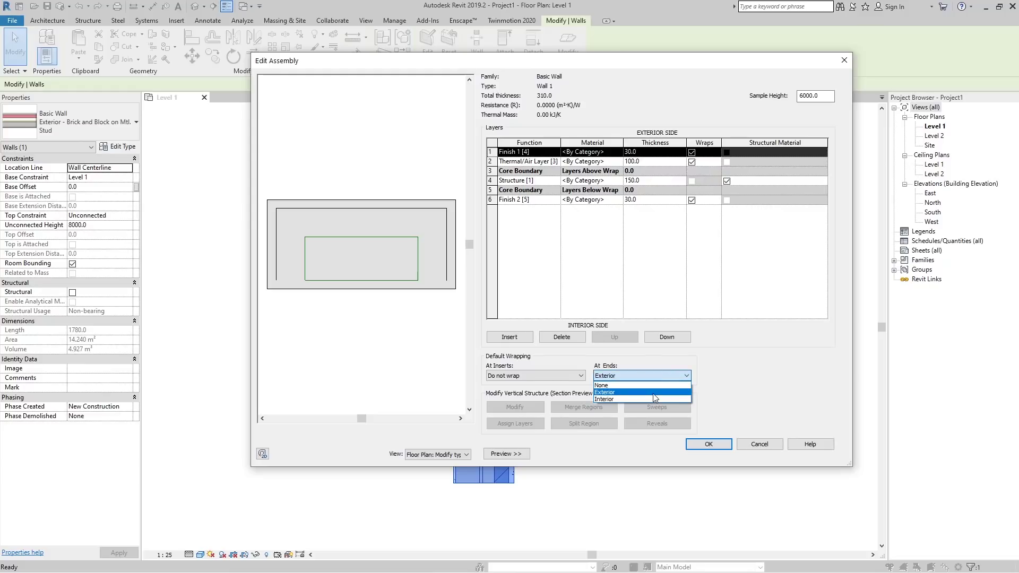
pyautogui.click(652, 399)
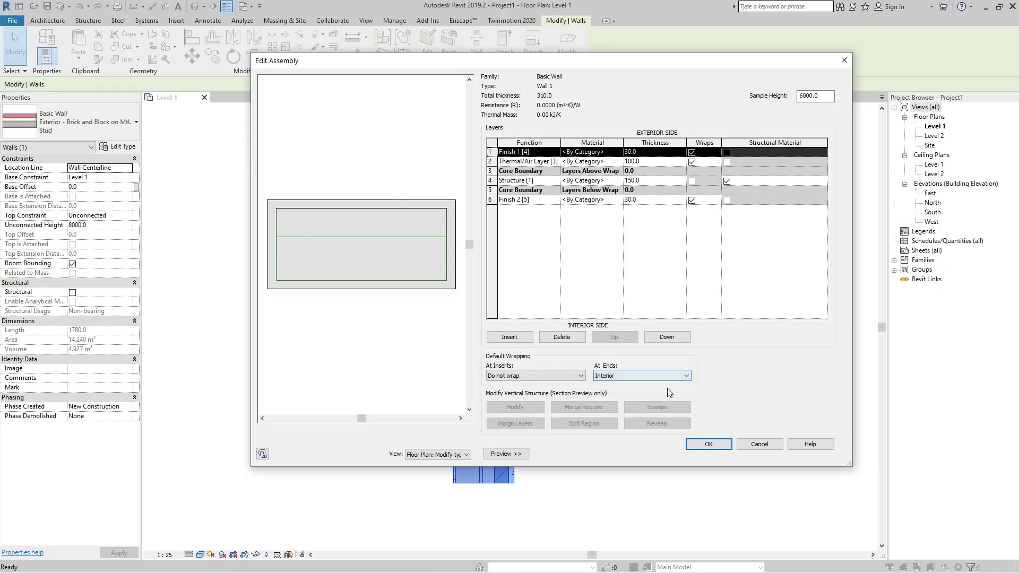
pyautogui.click(633, 377)
pyautogui.click(632, 387)
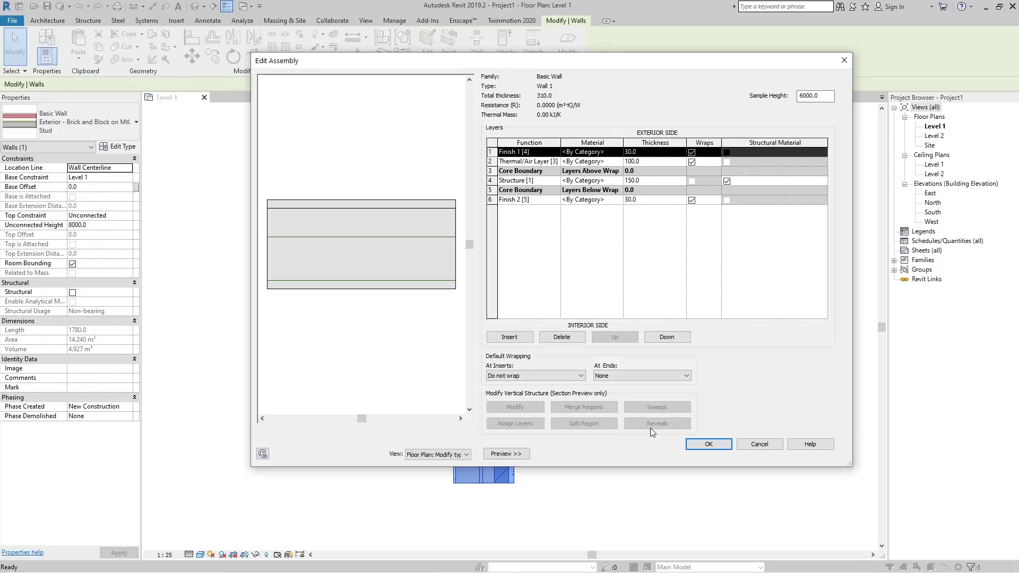
# Step: Switch the assembly preview to Section: Modify type attributes, focused on the wall's base
pyautogui.click(461, 460)
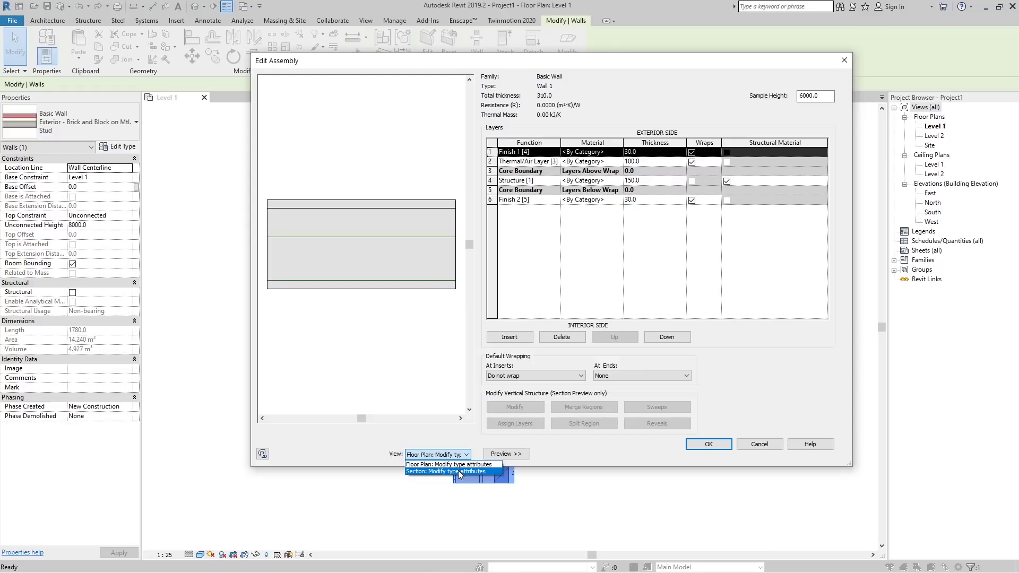
pyautogui.click(425, 471)
pyautogui.scroll(3, 354, 404)
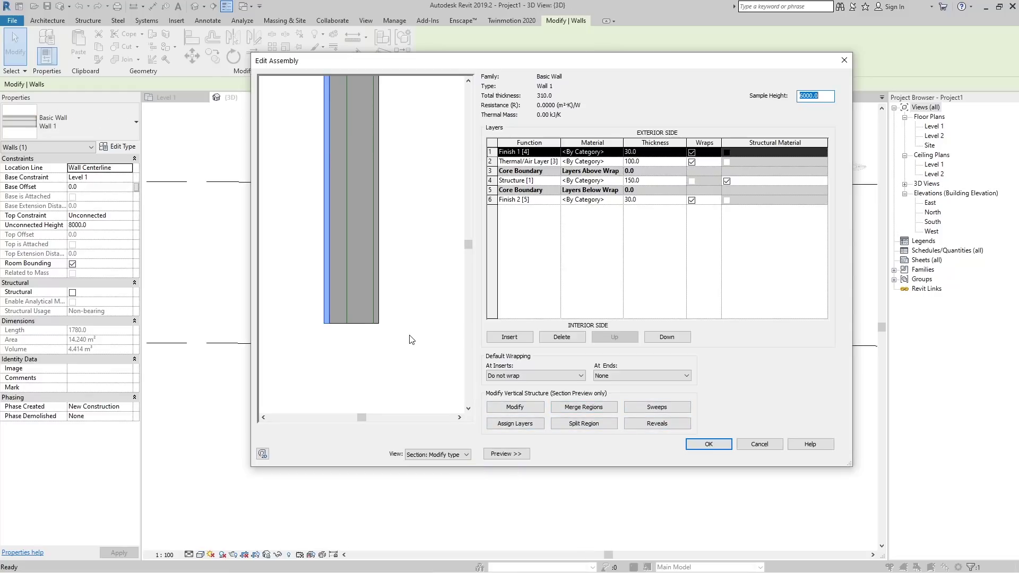
# Step: Unlock the base edges of the Finish 1 and Thermal/Air layers to make them extendable, and confirm the assembly and type properties
pyautogui.click(524, 409)
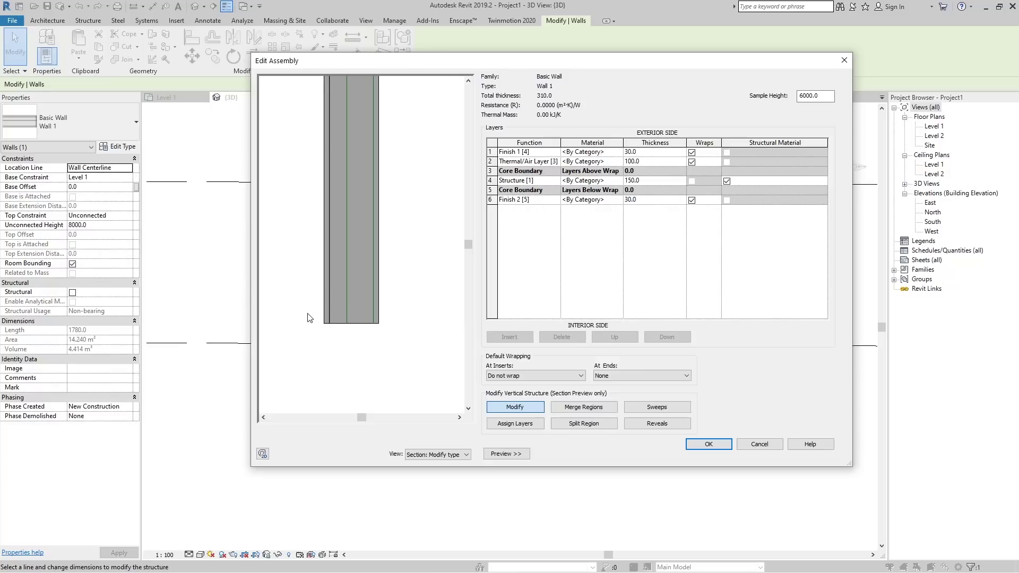
pyautogui.scroll(3, 311, 314)
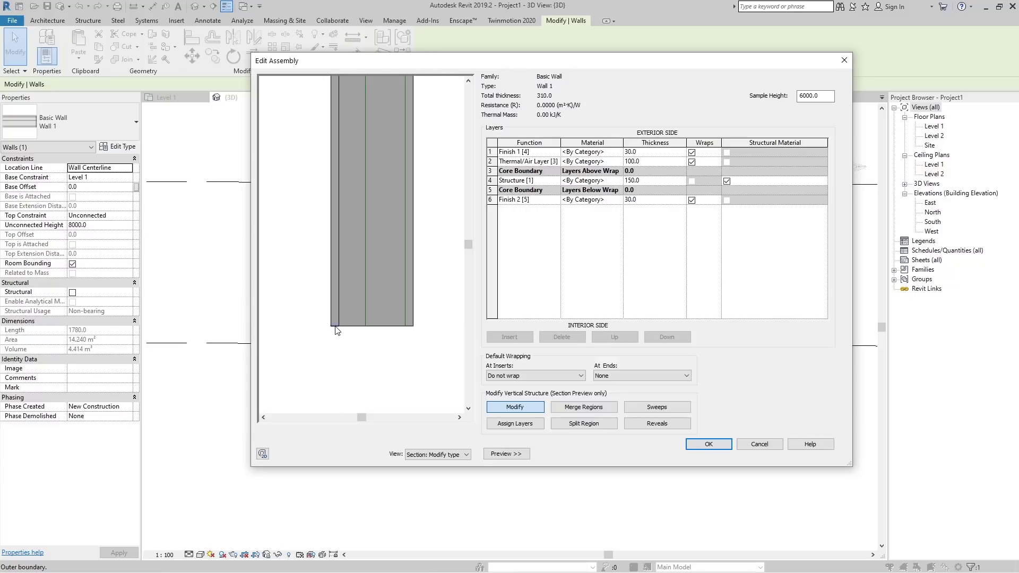
pyautogui.scroll(1, 336, 328)
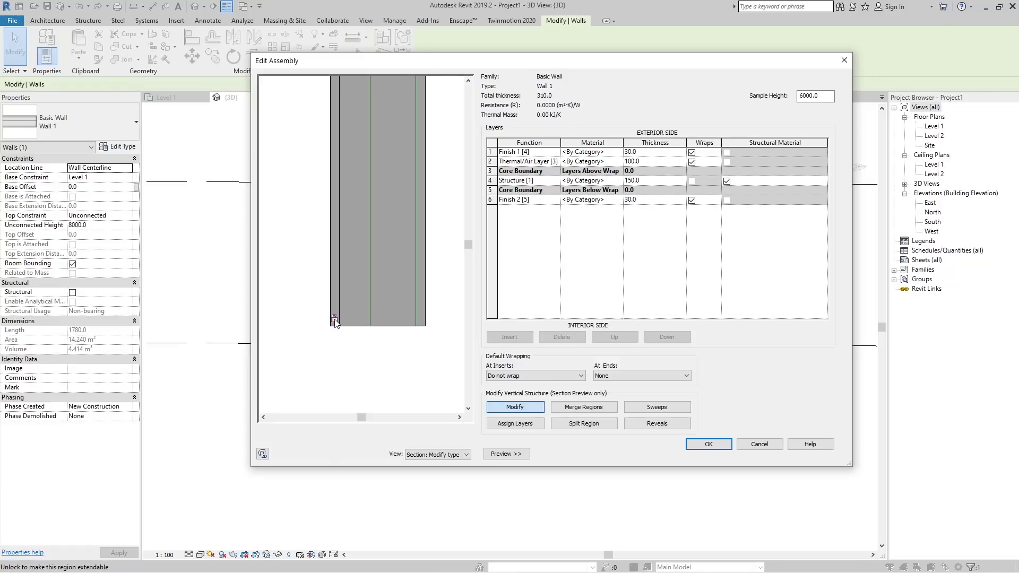
pyautogui.click(334, 320)
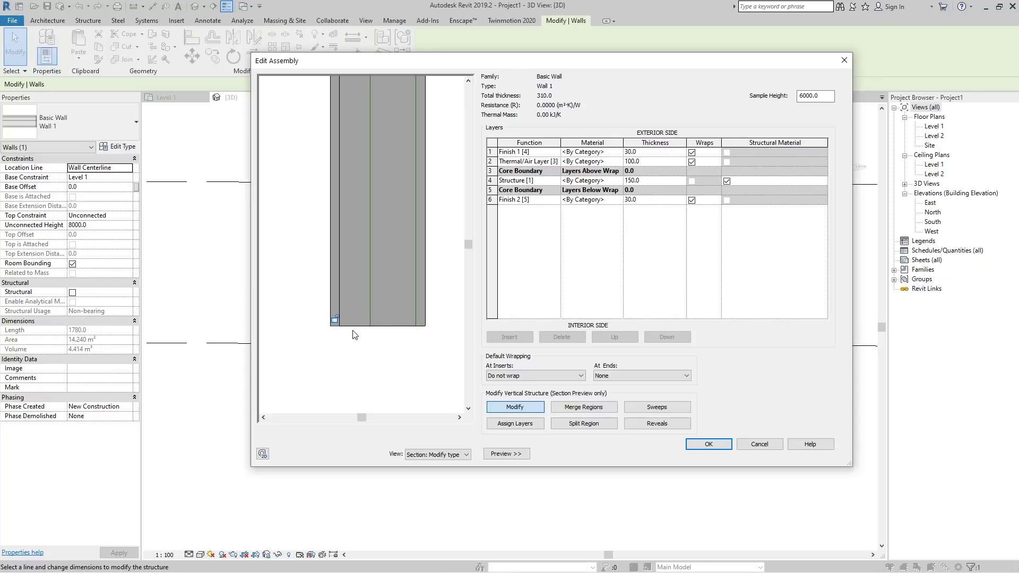
pyautogui.click(353, 326)
pyautogui.click(355, 320)
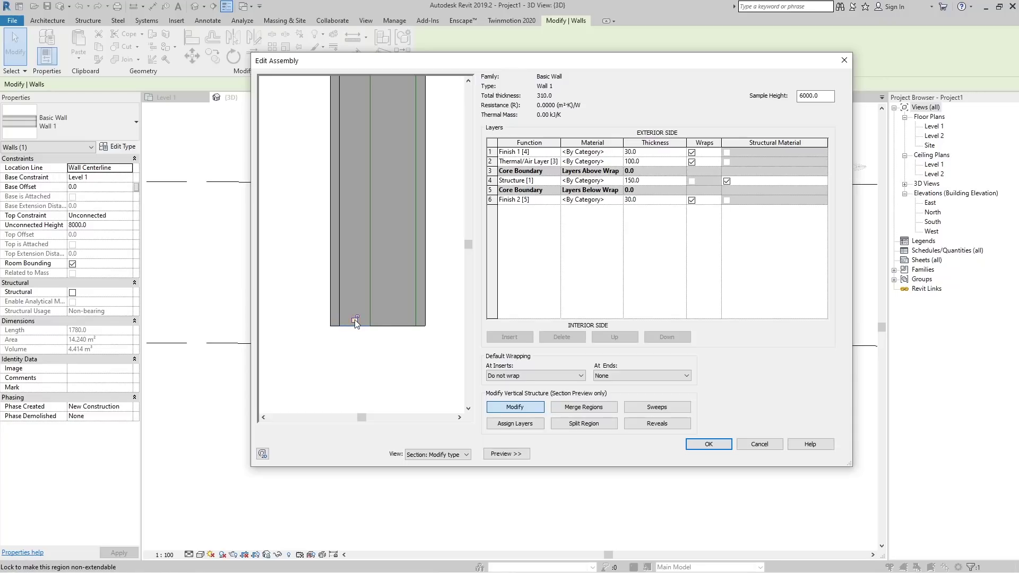
pyautogui.click(715, 445)
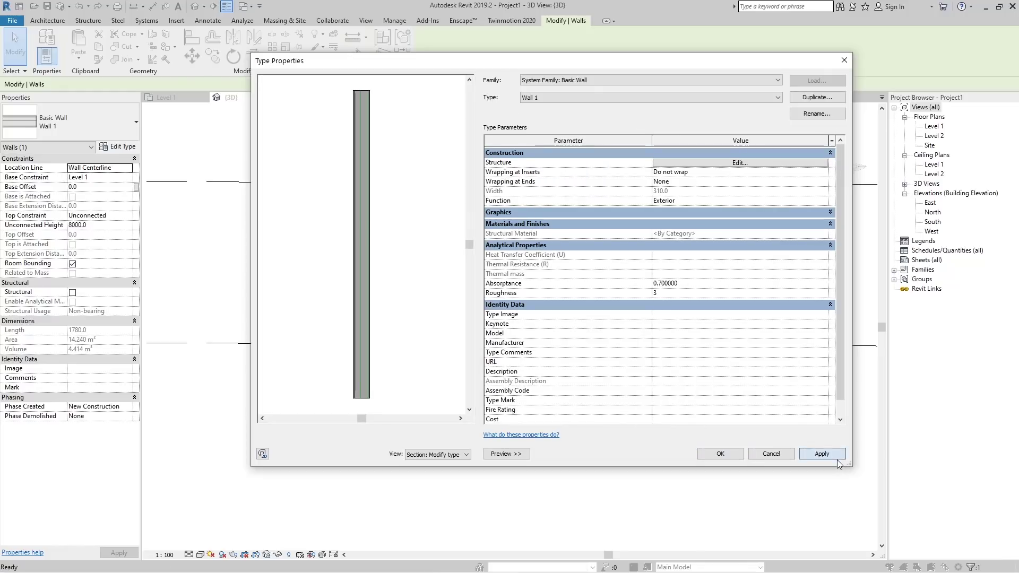
pyautogui.click(720, 454)
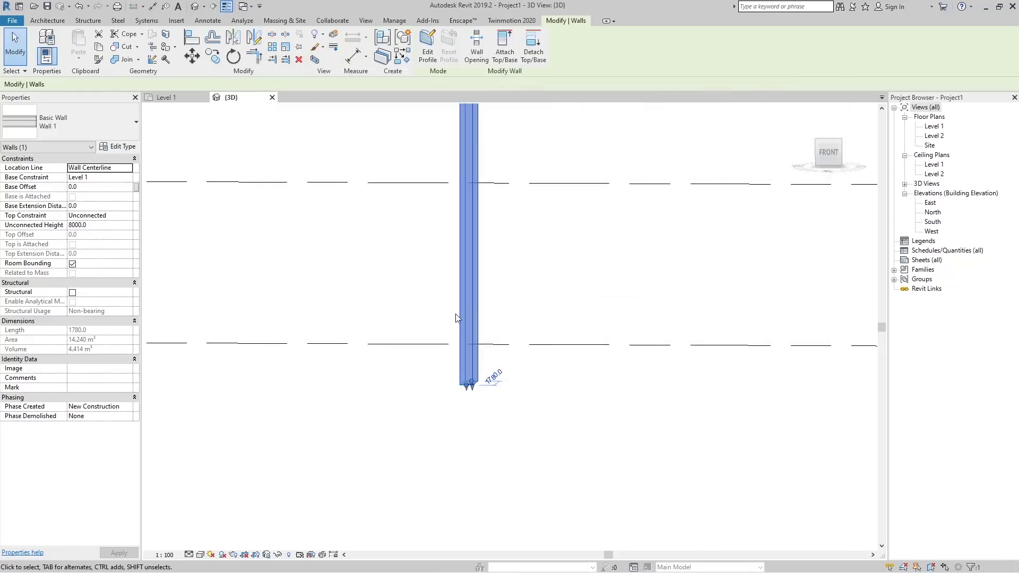
# Step: Extend the unlocked exterior layers about 560 mm below the wall's base in the 3D view
pyautogui.scroll(5, 472, 390)
pyautogui.keyDown('shift'); pyautogui.moveTo(472, 391); pyautogui.dragTo(526, 382, button='middle'); pyautogui.keyUp('shift')
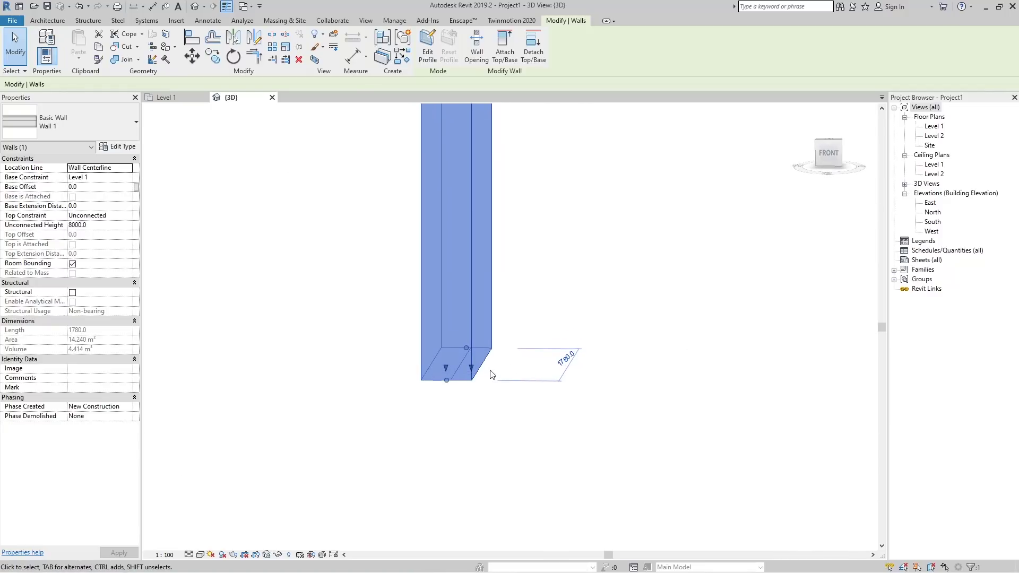
pyautogui.moveTo(472, 372); pyautogui.dragTo(504, 456)
# Step: Raise the wall's unlocked exterior layers about 916 mm above its base in the 3D view and check the whole wall
pyautogui.keyDown('shift'); pyautogui.moveTo(557, 403); pyautogui.dragTo(510, 412, button='middle'); pyautogui.keyUp('shift')
pyautogui.click(512, 435)
pyautogui.click(476, 421)
pyautogui.moveTo(475, 424); pyautogui.dragTo(492, 308)
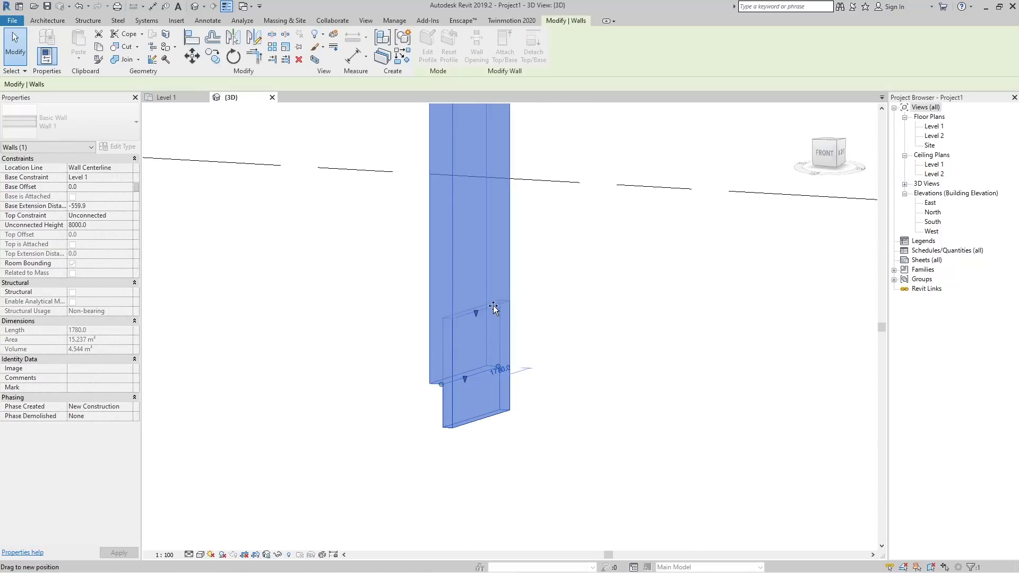
pyautogui.click(592, 395)
pyautogui.keyDown('shift'); pyautogui.moveTo(592, 396); pyautogui.dragTo(536, 352, button='middle'); pyautogui.keyUp('shift')
pyautogui.click(477, 296)
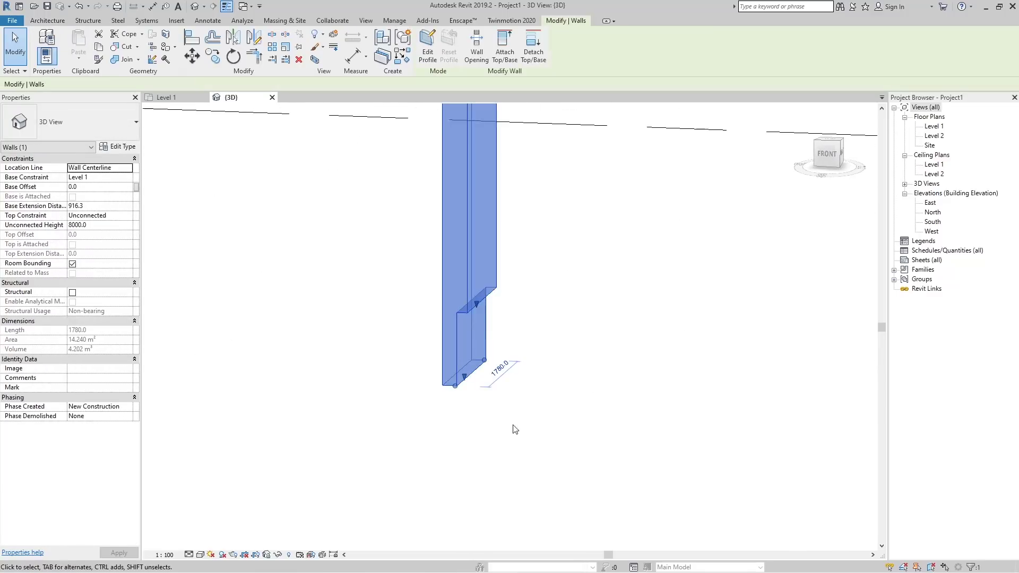
pyautogui.keyDown('shift'); pyautogui.moveTo(514, 425); pyautogui.dragTo(561, 216, button='middle'); pyautogui.keyUp('shift')
pyautogui.scroll(-2, 608, 515)
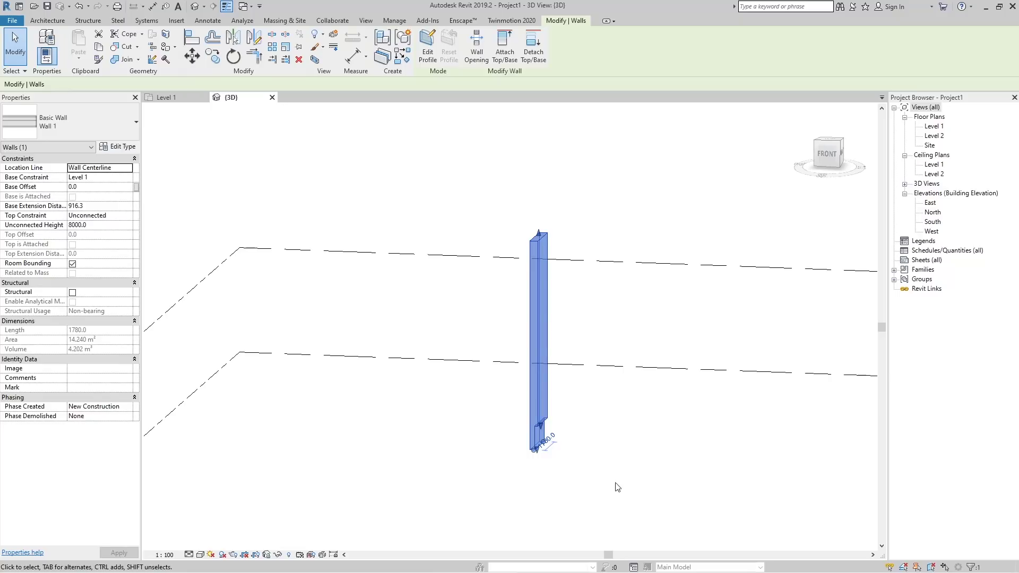
# Step: Pull the unlocked exterior layers down to about 160 mm below the wall's base
pyautogui.scroll(2, 617, 475)
pyautogui.scroll(2, 522, 429)
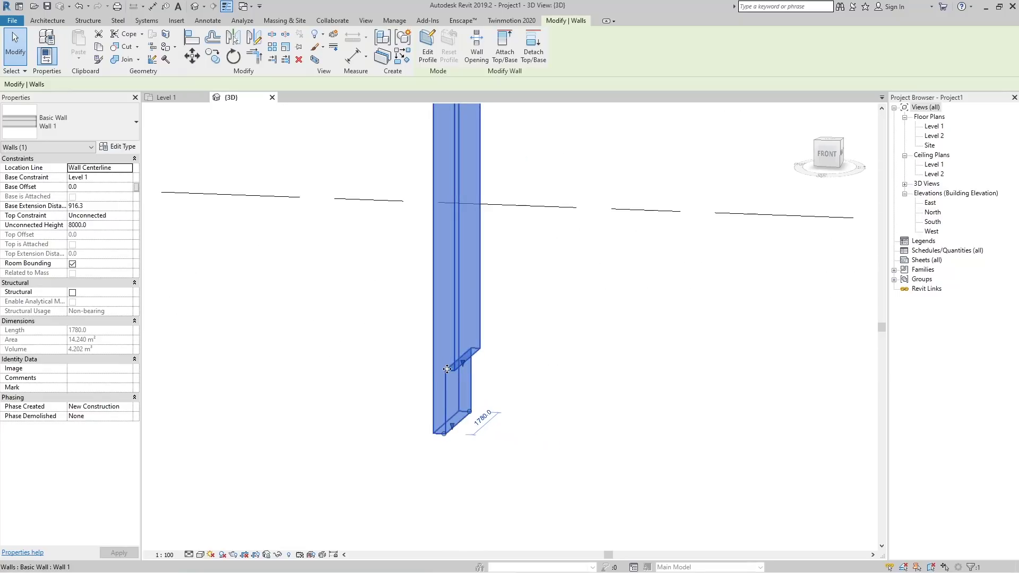
pyautogui.moveTo(469, 365); pyautogui.dragTo(465, 380)
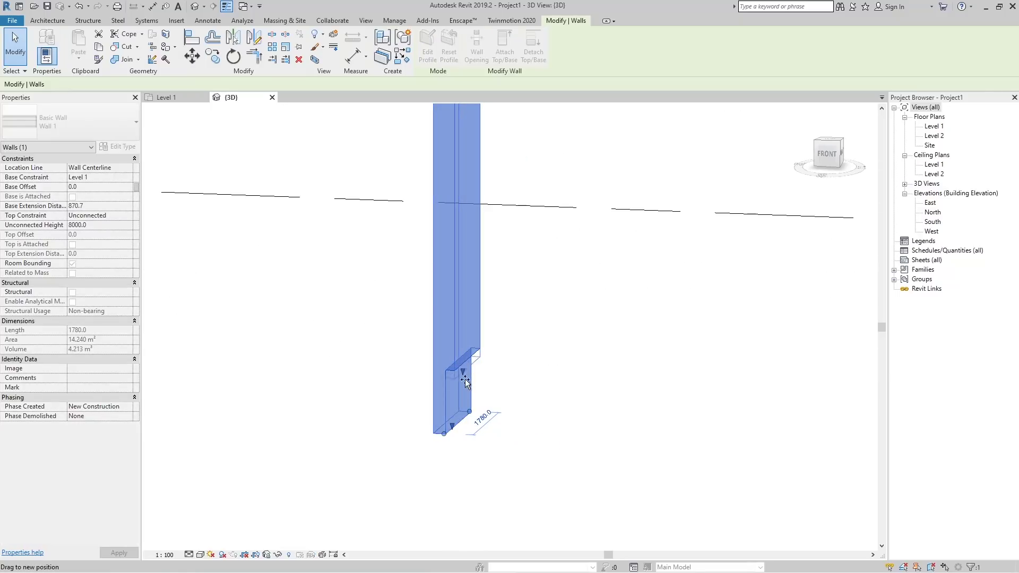
pyautogui.moveTo(480, 432); pyautogui.dragTo(479, 439)
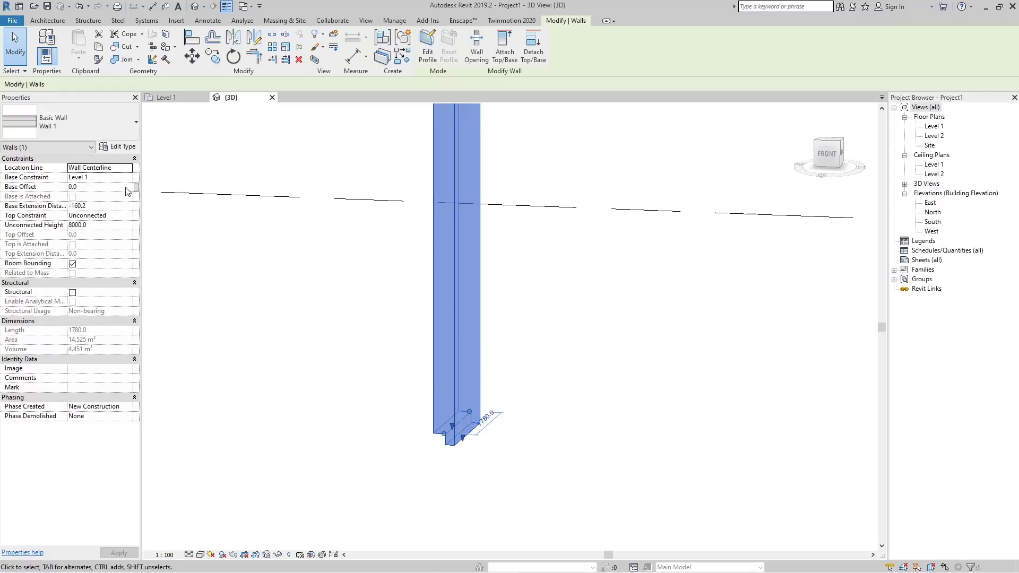
# Step: Open Wall 1's assembly and split the Thermal/Air Layer region about 45 mm above the wall's base
pyautogui.click(116, 148)
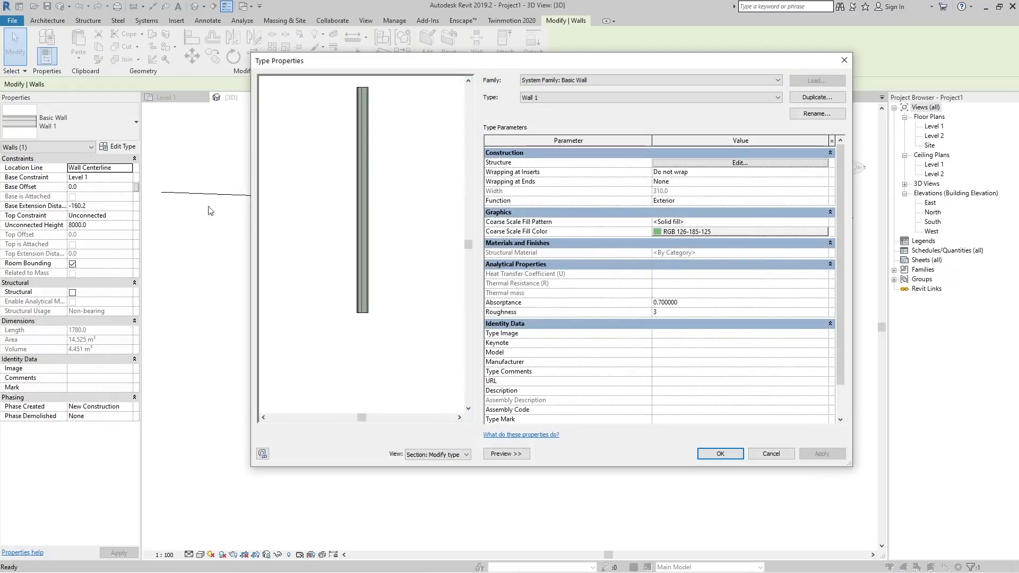
pyautogui.click(689, 163)
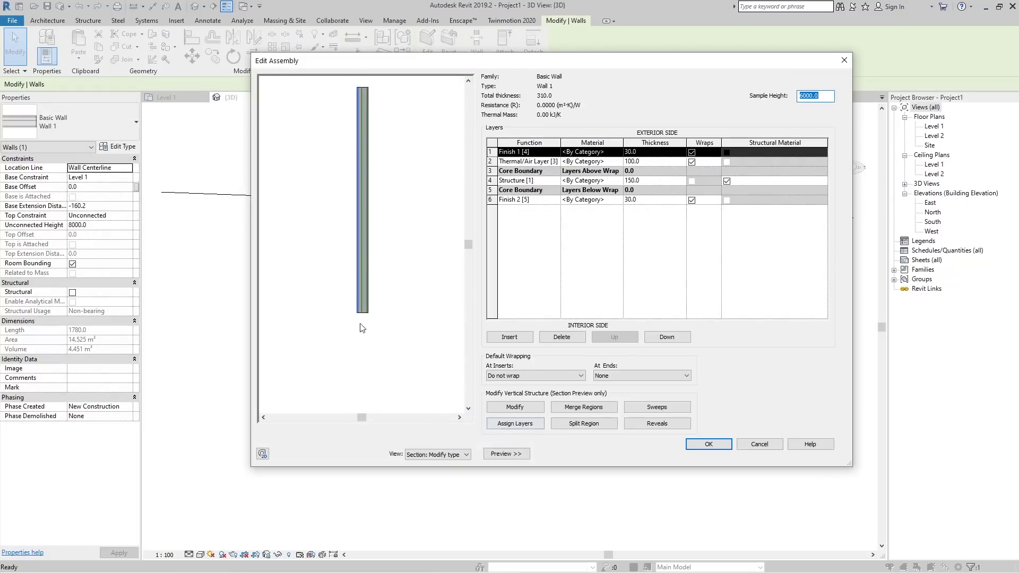
pyautogui.scroll(5, 364, 321)
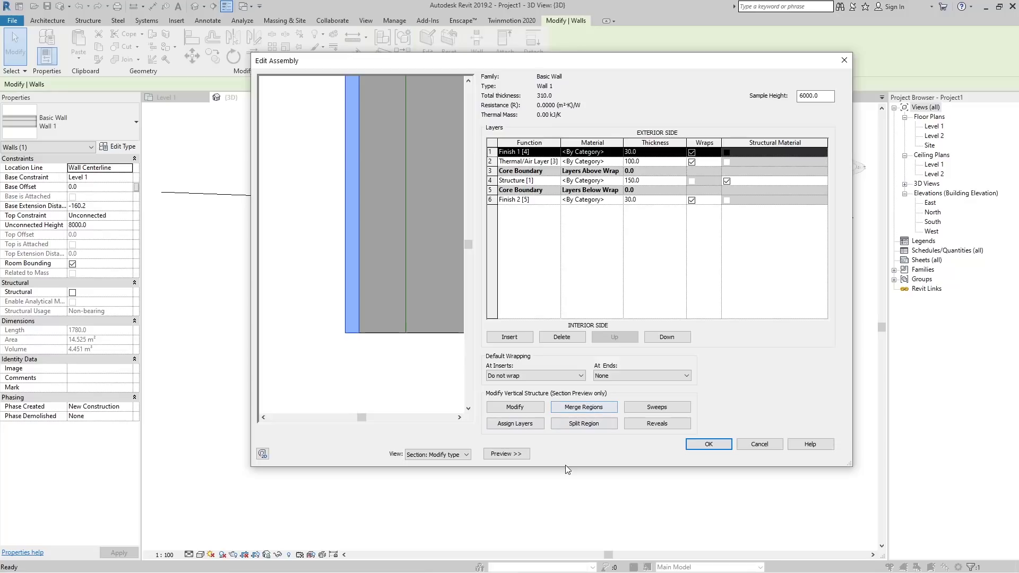
pyautogui.scroll(-2, 330, 358)
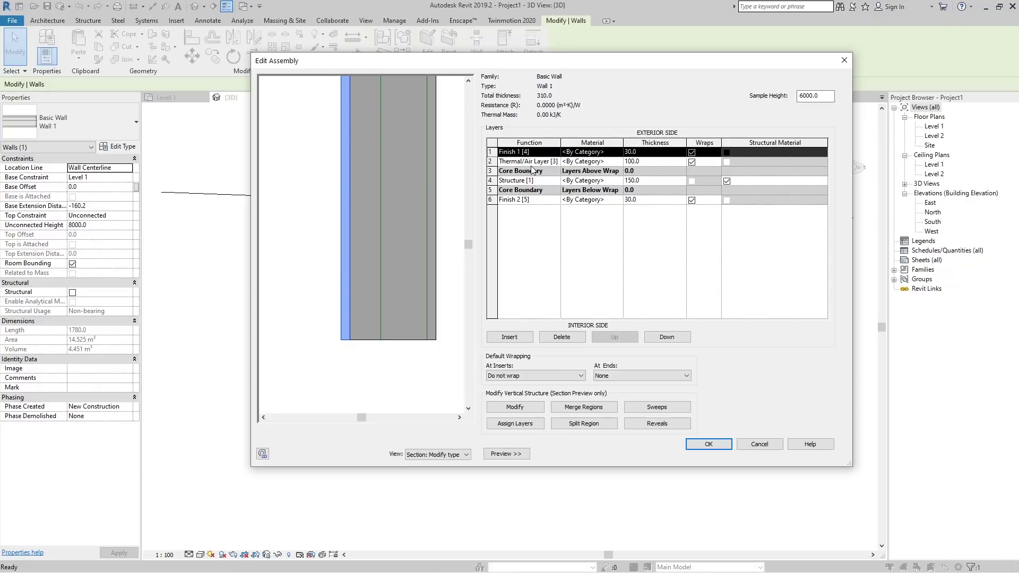
pyautogui.scroll(-2, 393, 295)
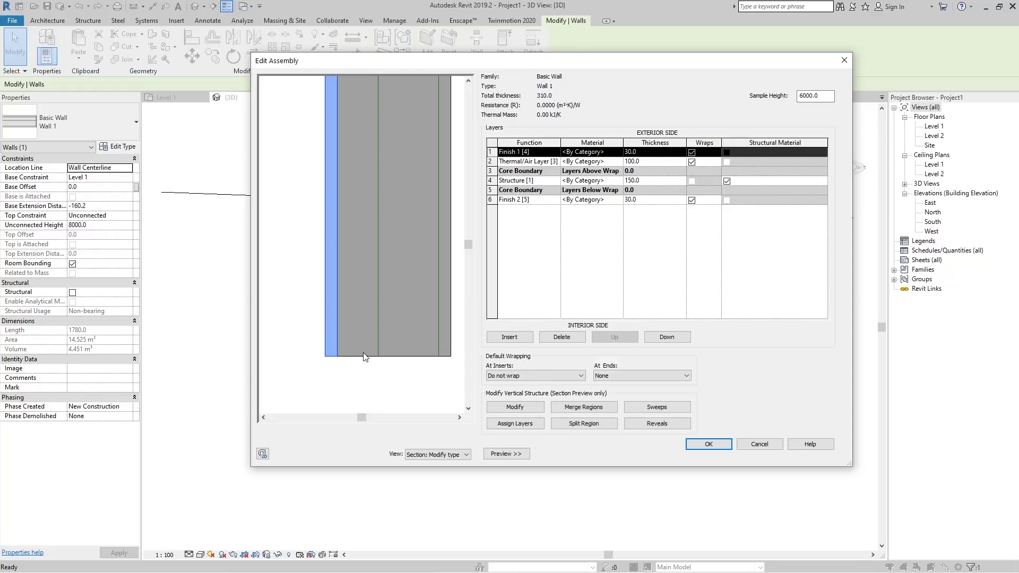
pyautogui.click(579, 425)
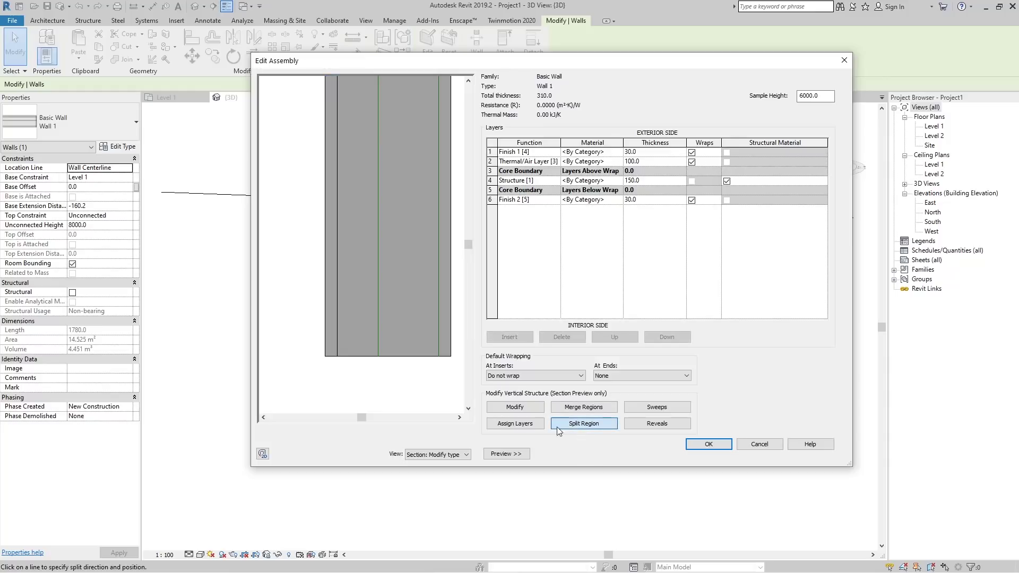
pyautogui.click(339, 337)
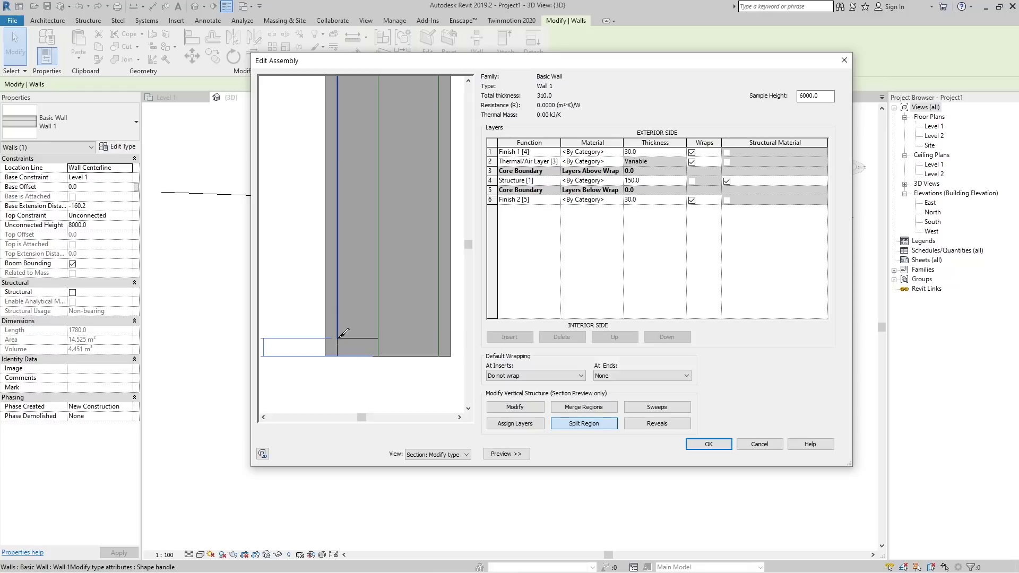
# Step: Merge the split-off Thermal/Air piece at the wall's base into the adjoining Finish 1 layer
pyautogui.click(598, 409)
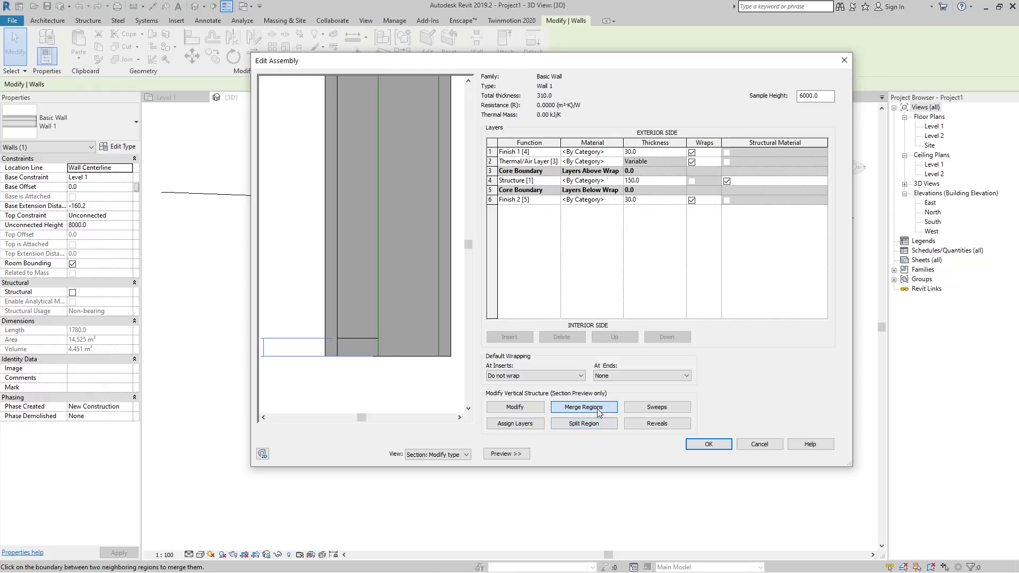
pyautogui.click(337, 348)
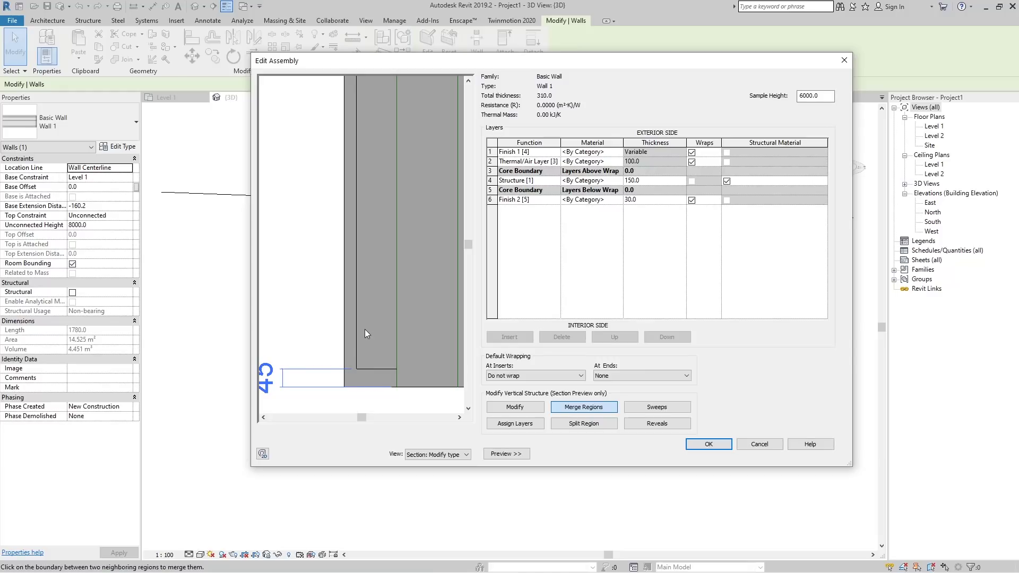
pyautogui.scroll(-1, 372, 341)
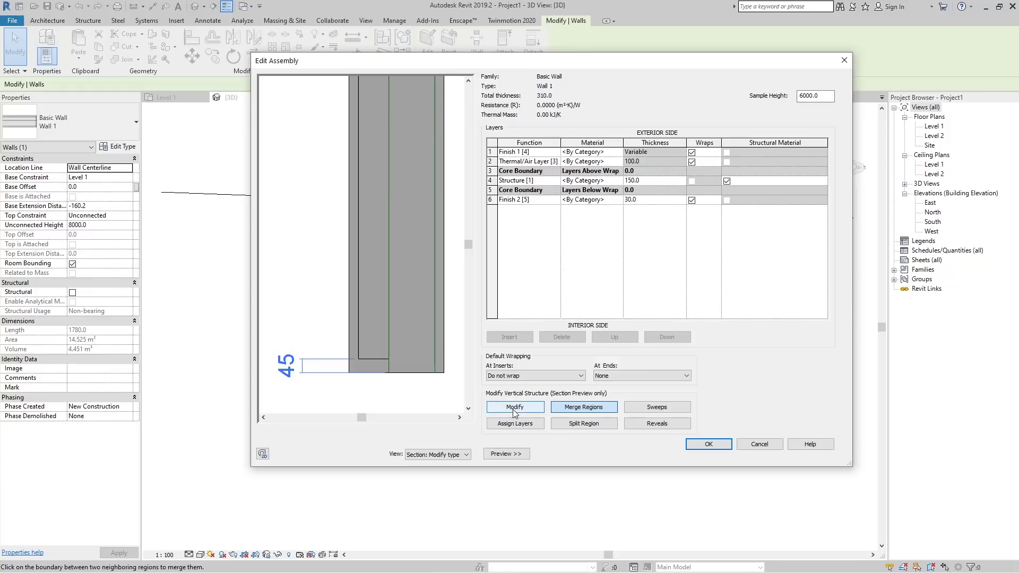
# Step: Set the height of the border between the Finish 1 base piece and the Thermal/Air Layer to 100 mm
pyautogui.click(514, 411)
pyautogui.click(377, 358)
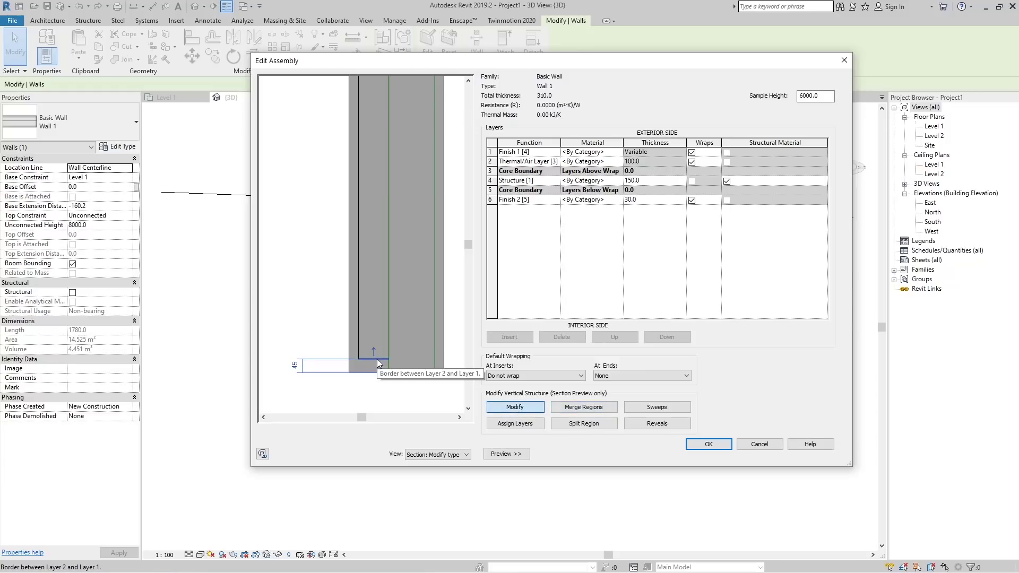
pyautogui.click(297, 364)
pyautogui.write('100')
pyautogui.press('Return')
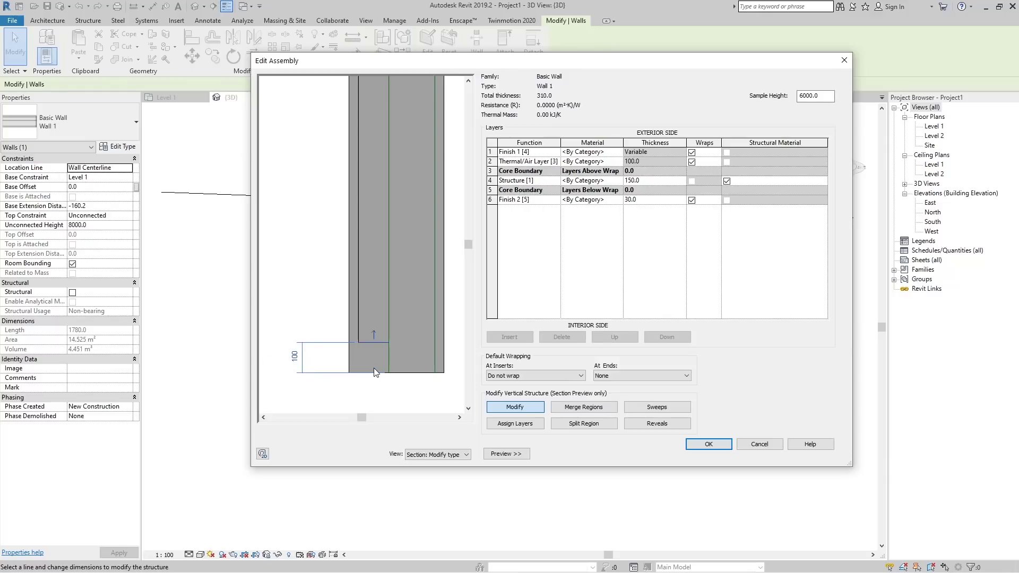
# Step: Use Assign Layers to examine the Finish 1 region in the wall's section preview
pyautogui.scroll(-2, 392, 368)
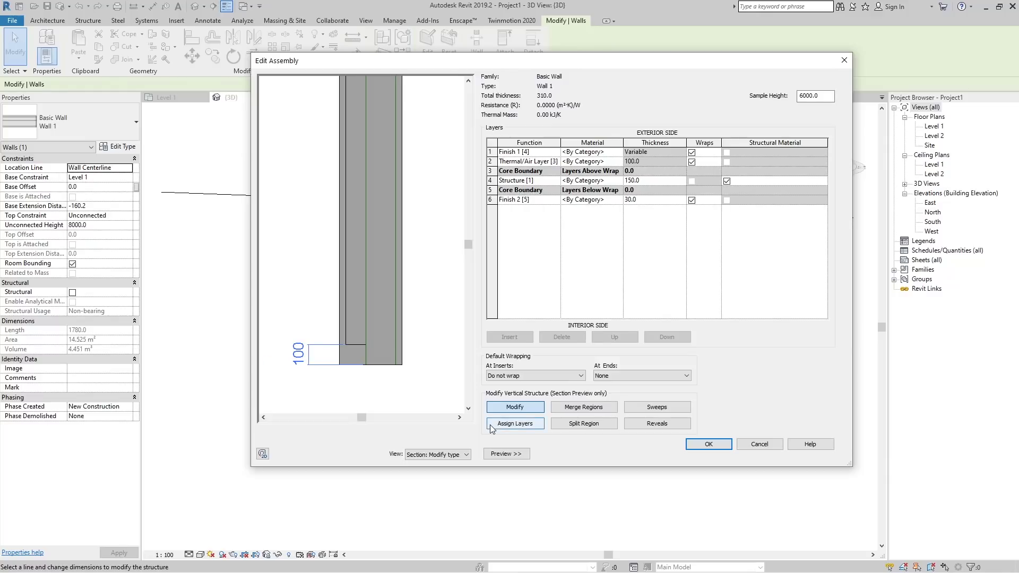
pyautogui.click(520, 425)
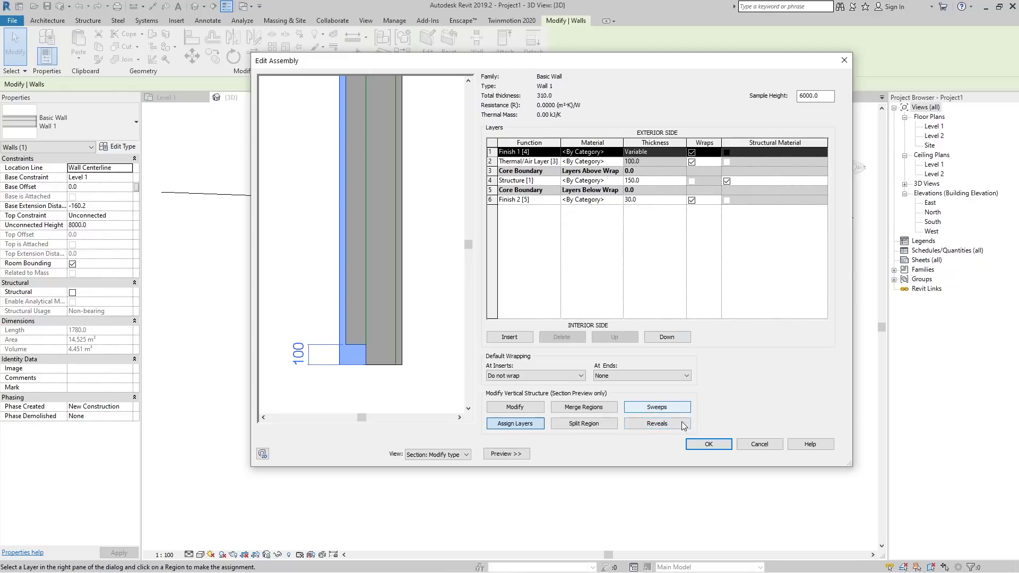
pyautogui.scroll(-2, 368, 373)
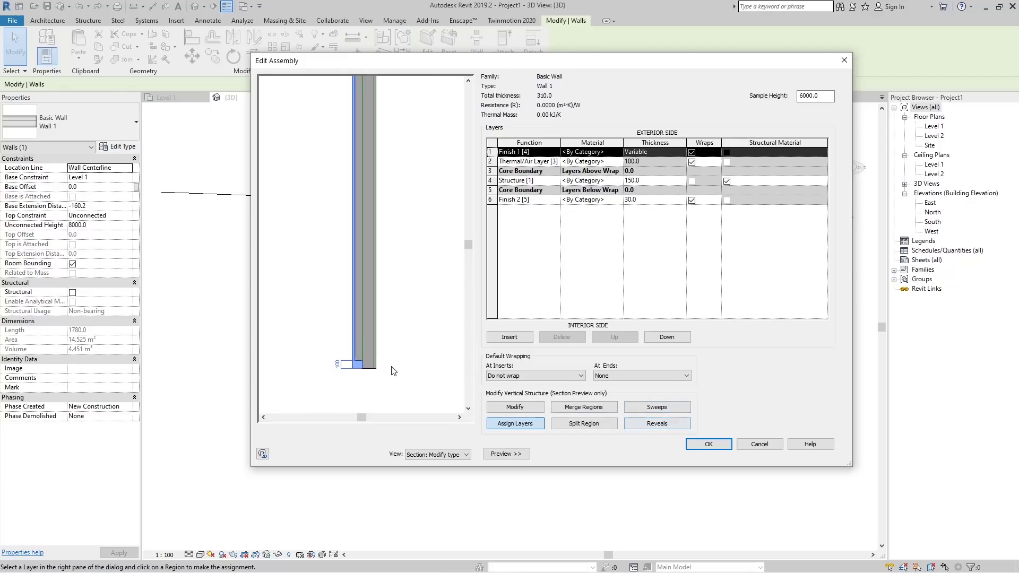
pyautogui.scroll(-1, 394, 370)
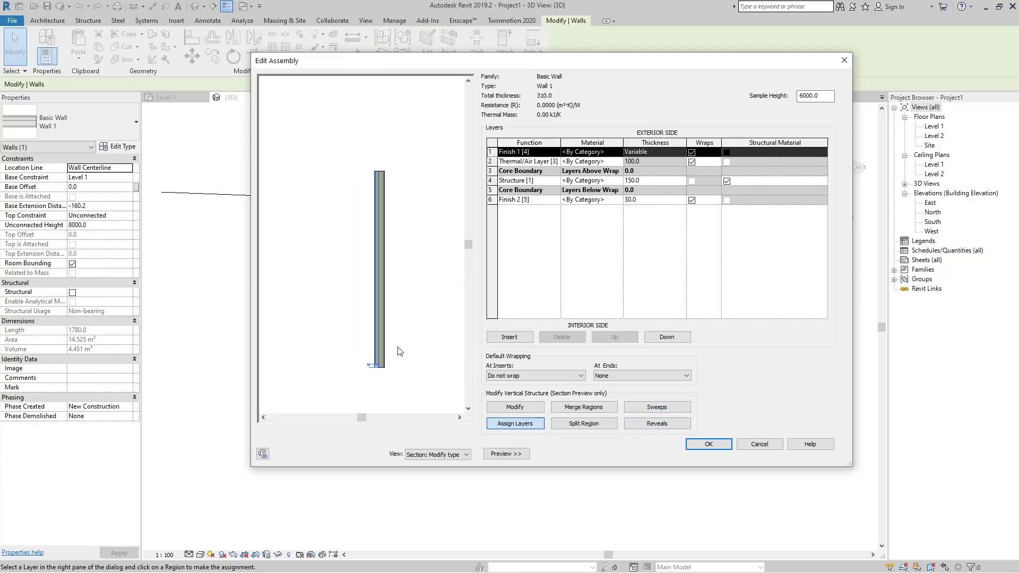
# Step: Add a wall sweep to the assembly with the profile M_Parapet Cap-Precast : 350mm Wide
pyautogui.click(667, 411)
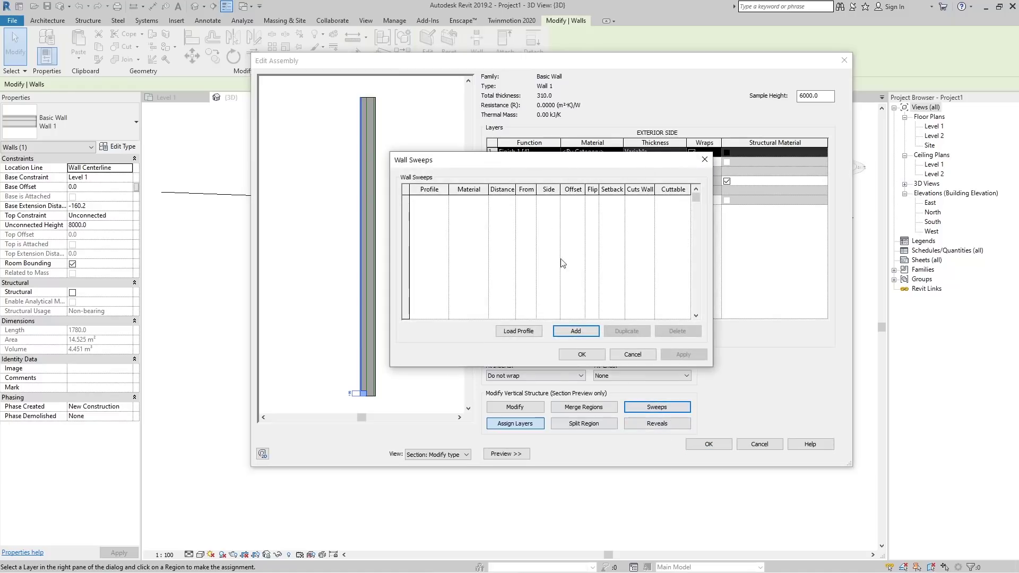
pyautogui.moveTo(552, 165); pyautogui.dragTo(630, 182)
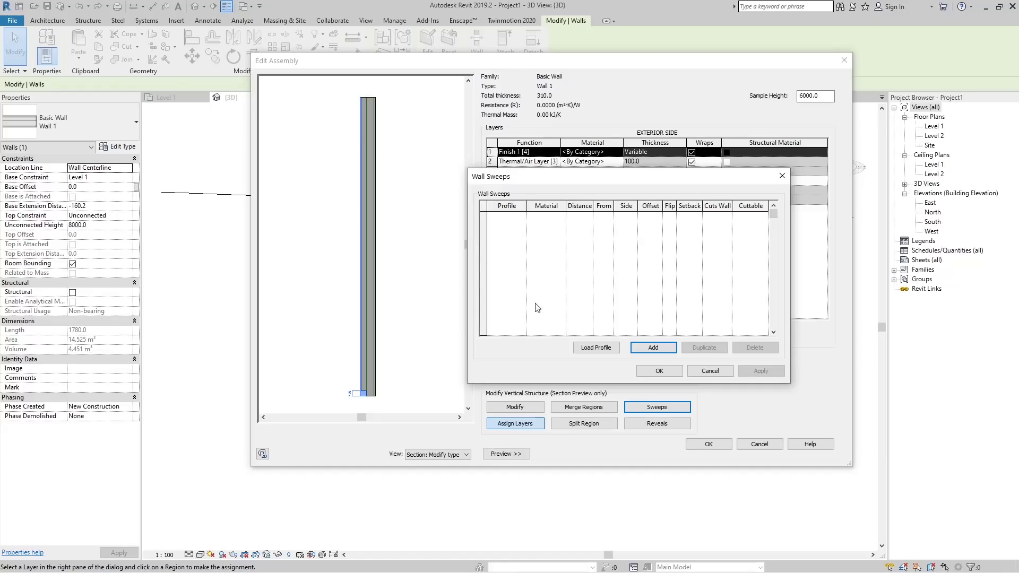
pyautogui.click(648, 349)
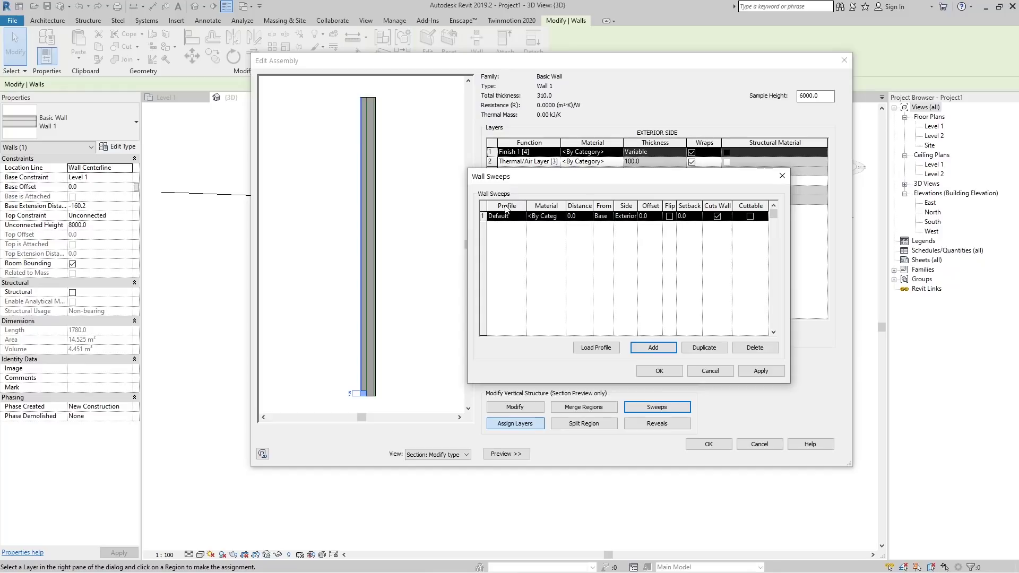
pyautogui.click(522, 218)
pyautogui.scroll(-5, 531, 247)
pyautogui.scroll(5, 538, 262)
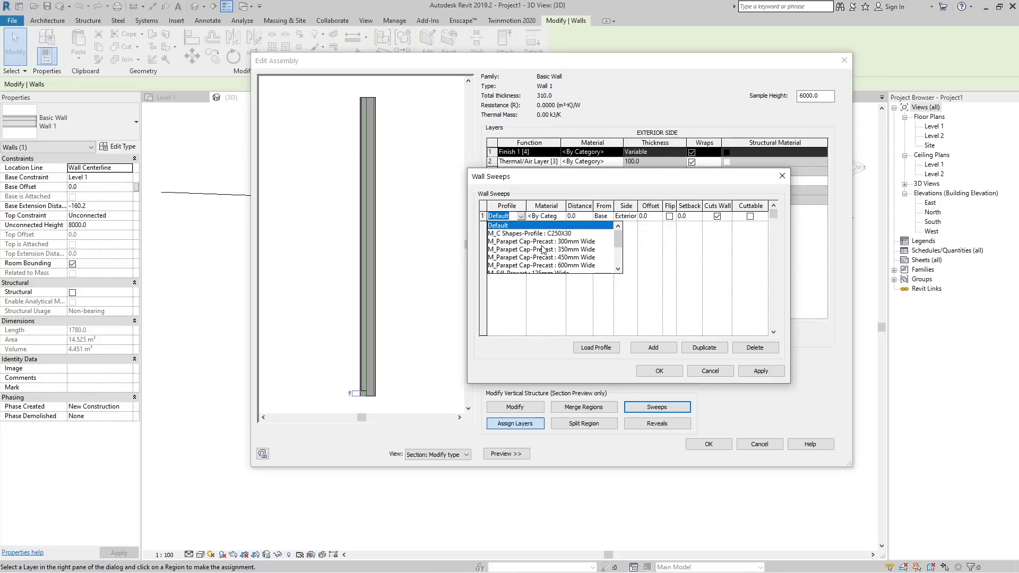
pyautogui.click(528, 249)
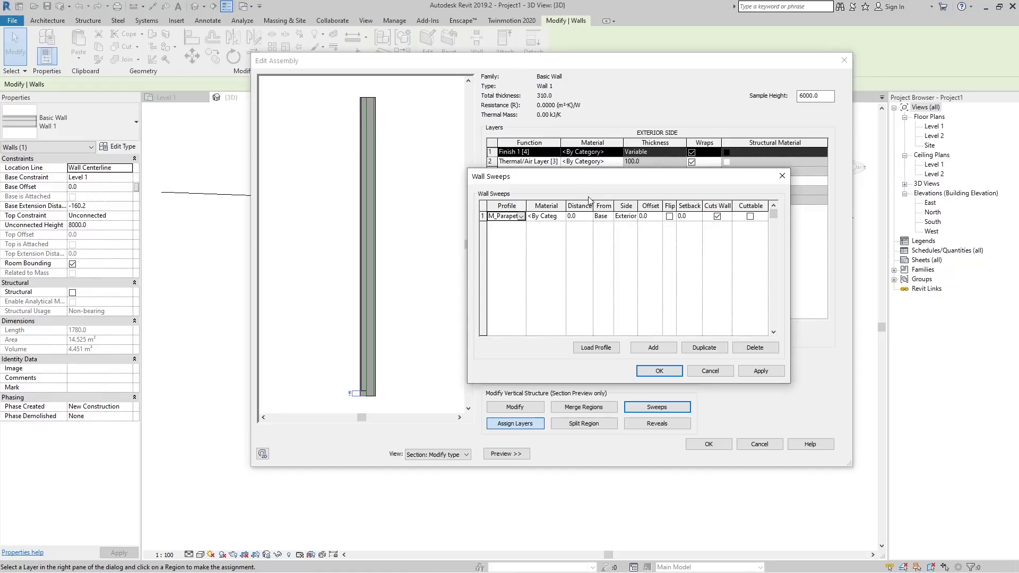
# Step: Position the parapet cap sweep from the wall's Top on the Exterior side, then apply and confirm the sweeps
pyautogui.click(613, 219)
pyautogui.click(614, 235)
pyautogui.click(632, 217)
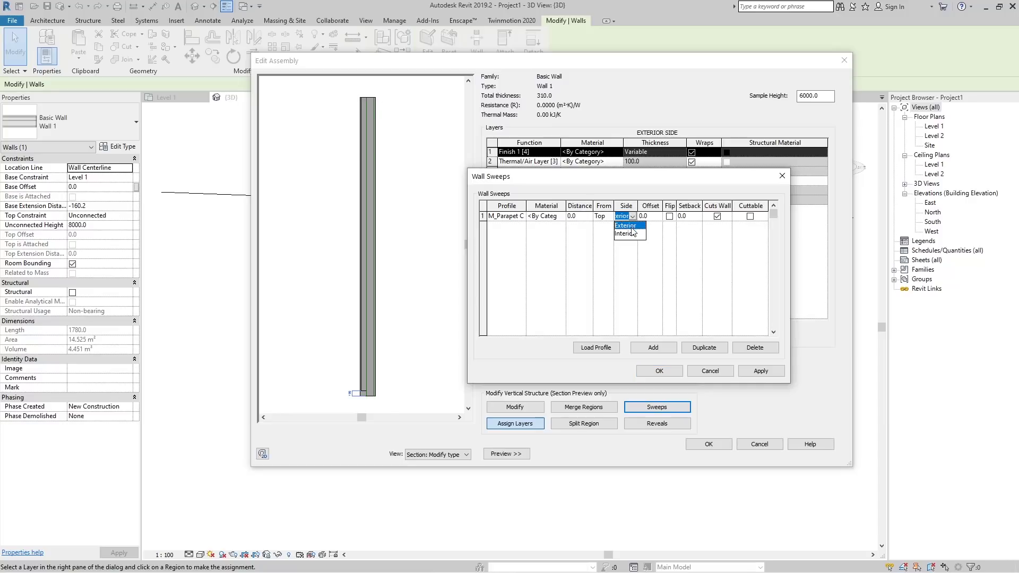
pyautogui.click(654, 277)
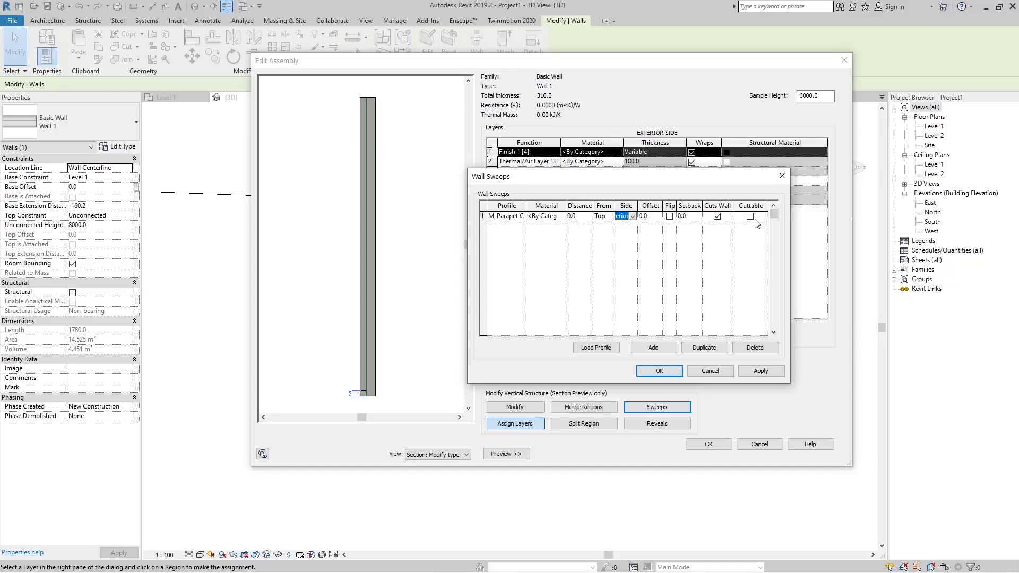
pyautogui.click(760, 371)
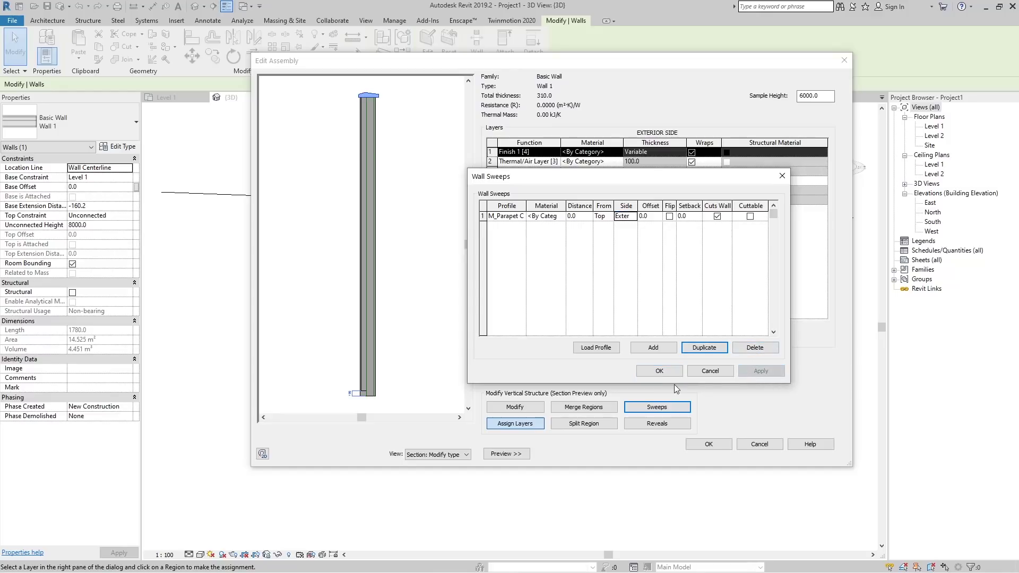
pyautogui.click(658, 371)
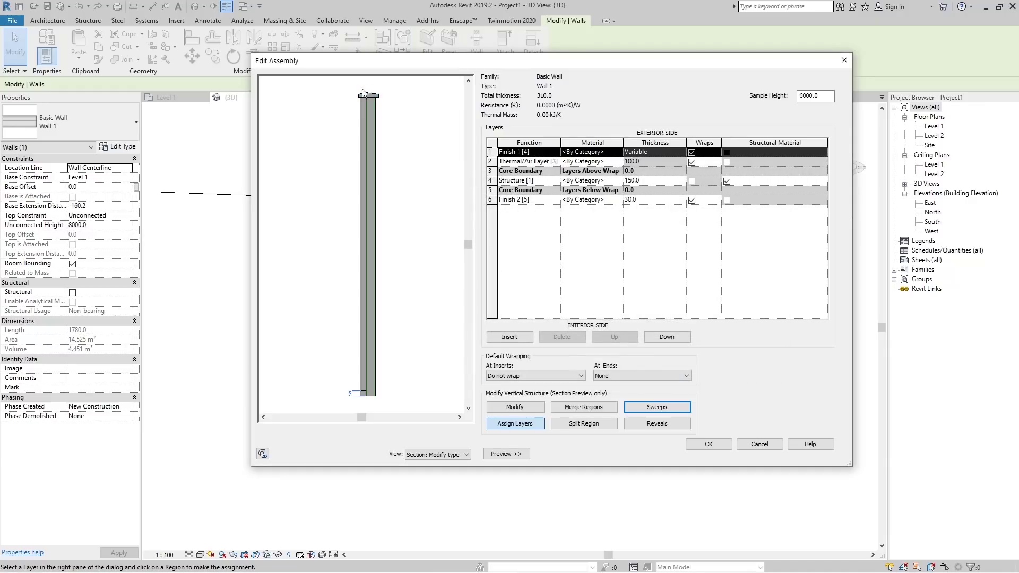
# Step: Check the parapet cap in the section preview and confirm Wall 1's assembly and type properties
pyautogui.scroll(5, 373, 99)
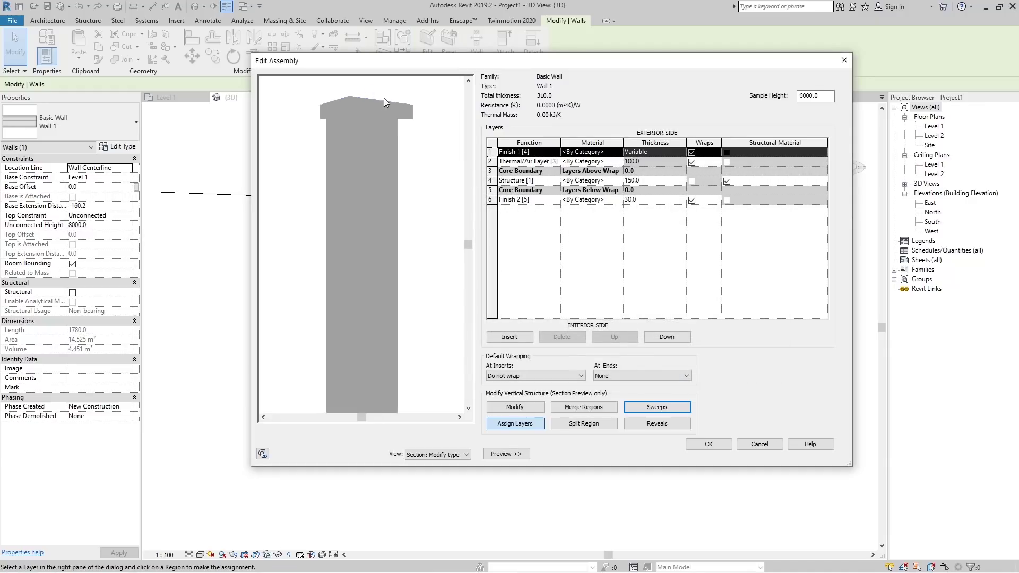
pyautogui.scroll(-4, 368, 103)
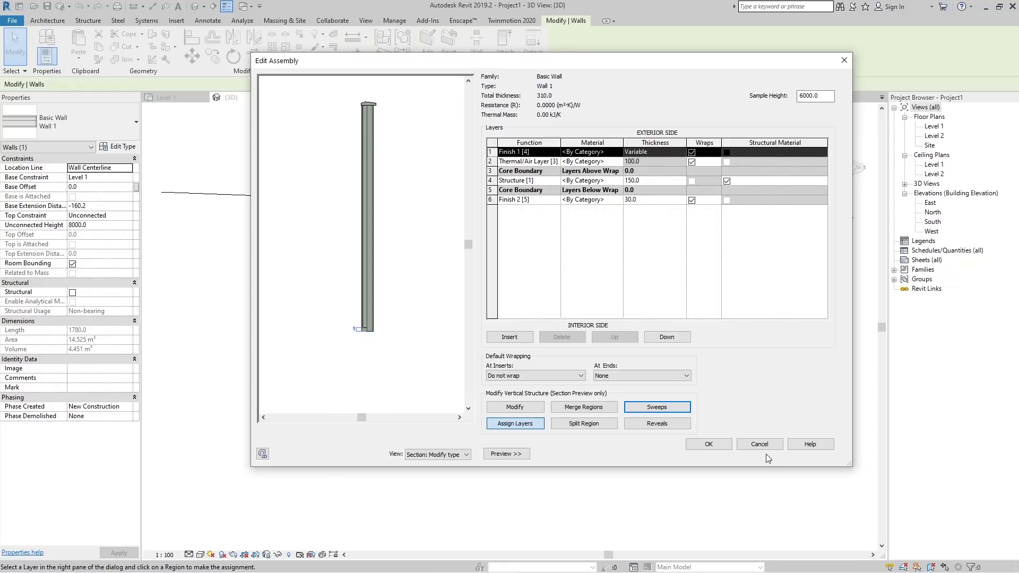
pyautogui.click(710, 444)
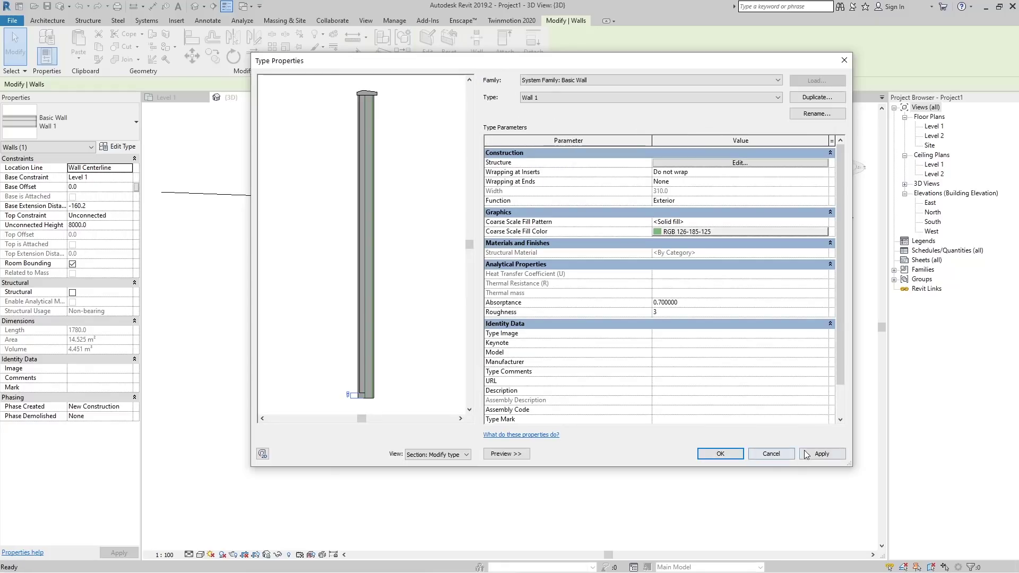
pyautogui.click(726, 456)
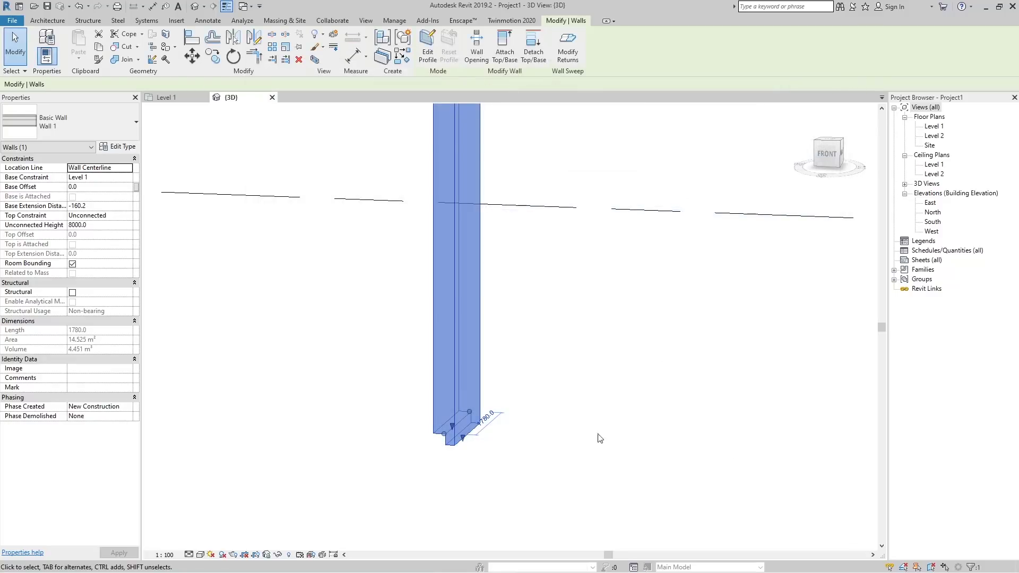
# Step: Examine the parapet cap on top of the placed wall in 3D from several angles
pyautogui.click(569, 294)
pyautogui.keyDown('shift'); pyautogui.moveTo(578, 315); pyautogui.dragTo(448, 386, button='middle'); pyautogui.keyUp('shift')
pyautogui.scroll(5, 498, 234)
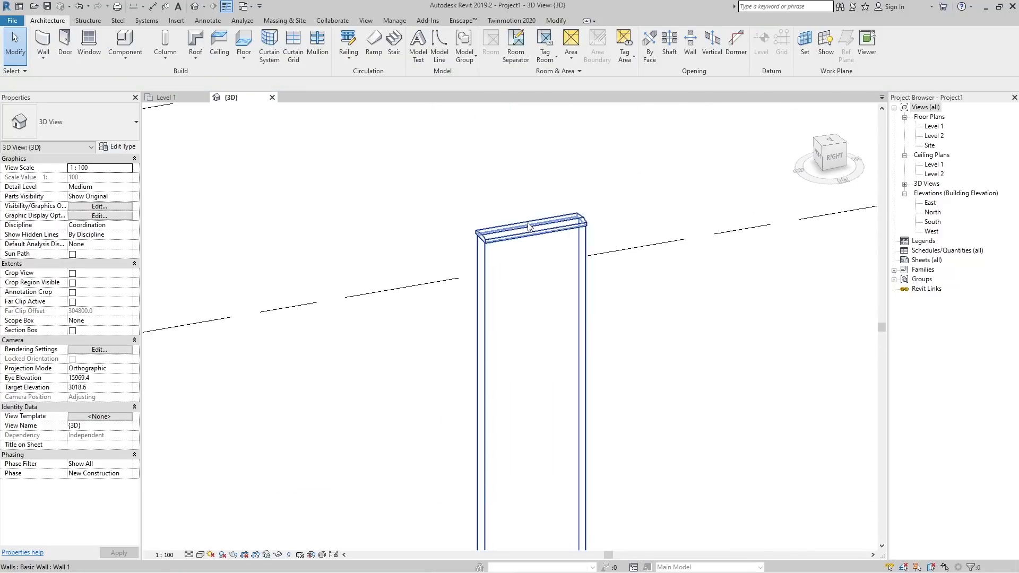
pyautogui.click(494, 254)
pyautogui.keyDown('shift'); pyautogui.moveTo(640, 282); pyautogui.dragTo(531, 255, button='middle'); pyautogui.keyUp('shift')
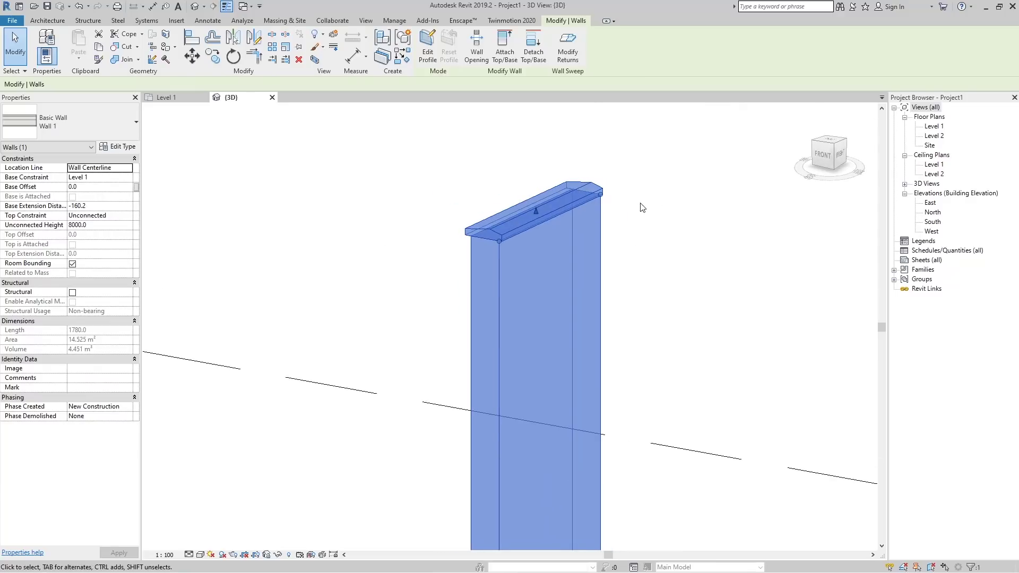
pyautogui.click(573, 286)
pyautogui.scroll(-4, 536, 226)
pyautogui.scroll(5, 488, 352)
pyautogui.scroll(-4, 493, 355)
pyautogui.scroll(2, 536, 239)
pyautogui.scroll(2, 538, 233)
# Step: Lower the top of the wall in 3D to an unconnected height of about 794 mm
pyautogui.click(470, 257)
pyautogui.scroll(-3, 470, 257)
pyautogui.moveTo(452, 147); pyautogui.dragTo(454, 359)
pyautogui.scroll(6, 445, 388)
pyautogui.click(589, 366)
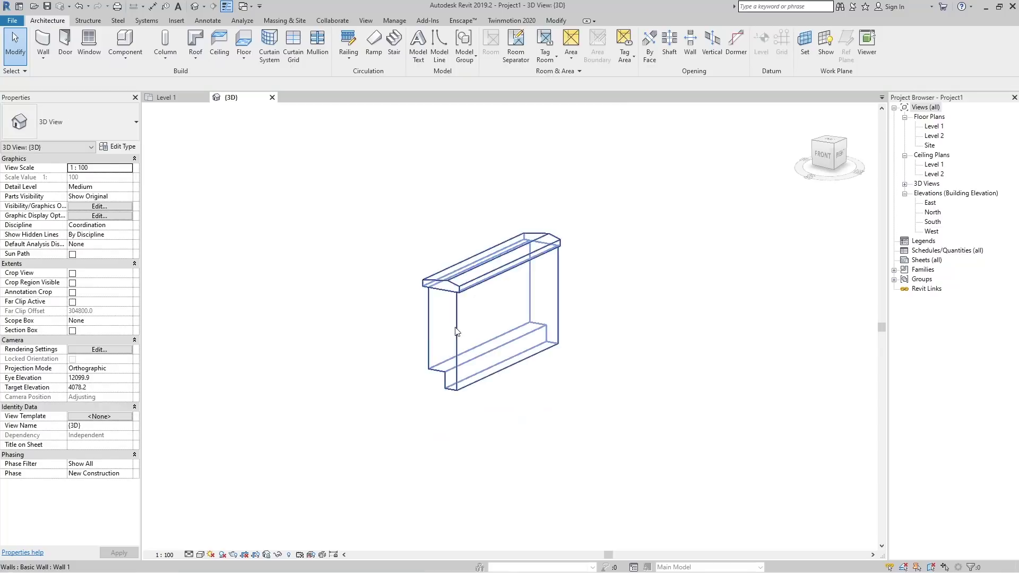
pyautogui.click(467, 324)
pyautogui.press('Escape')
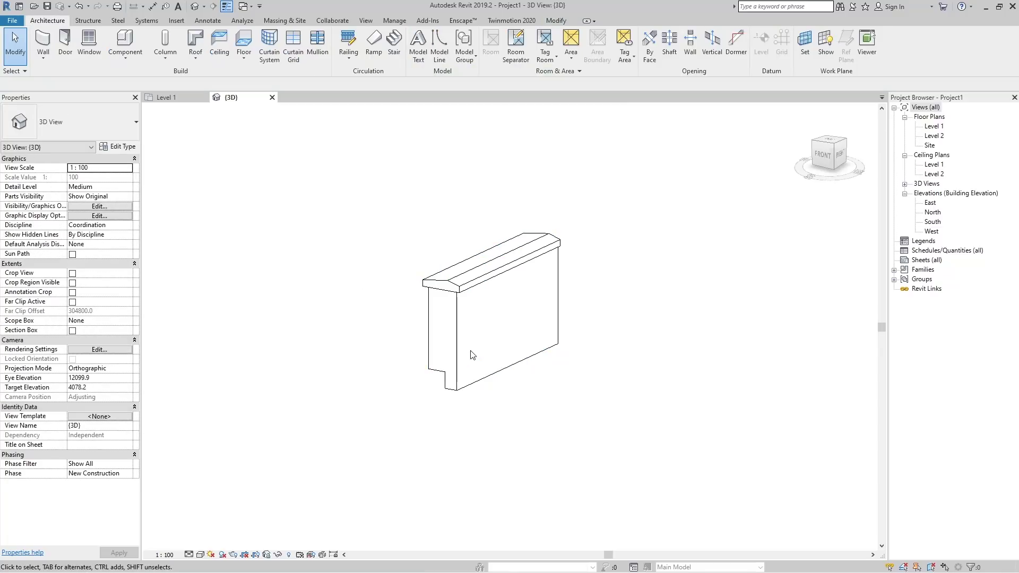
# Step: Open the assembly structure of the placed wall's type and show its section preview at the wall base
pyautogui.click(121, 147)
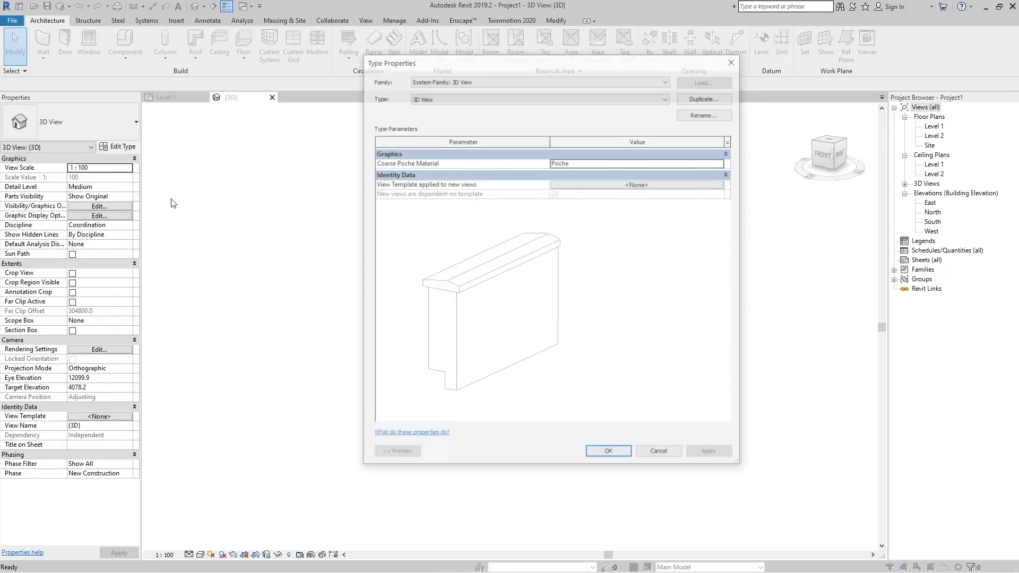
pyautogui.click(731, 62)
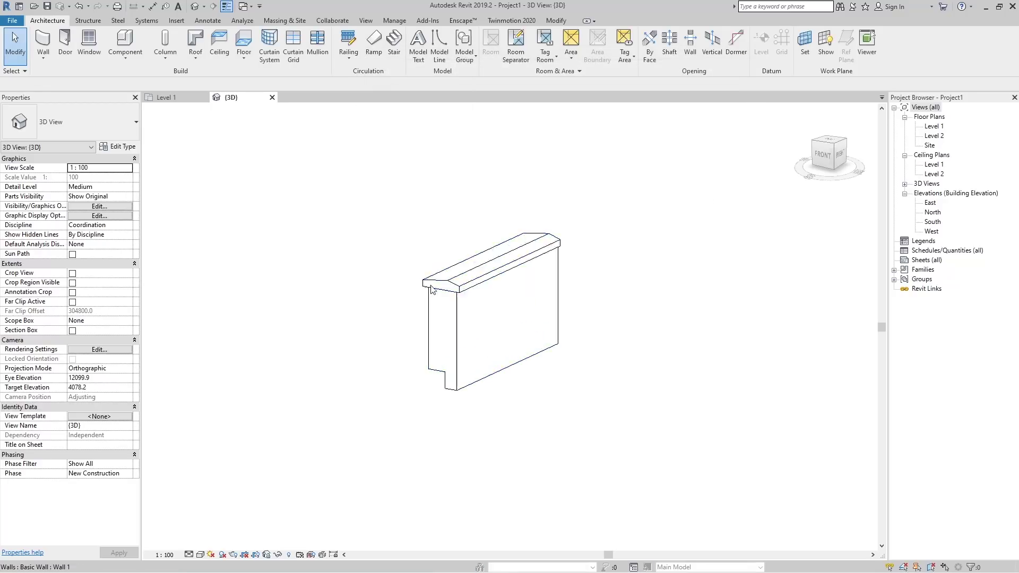
pyautogui.click(431, 289)
pyautogui.click(119, 147)
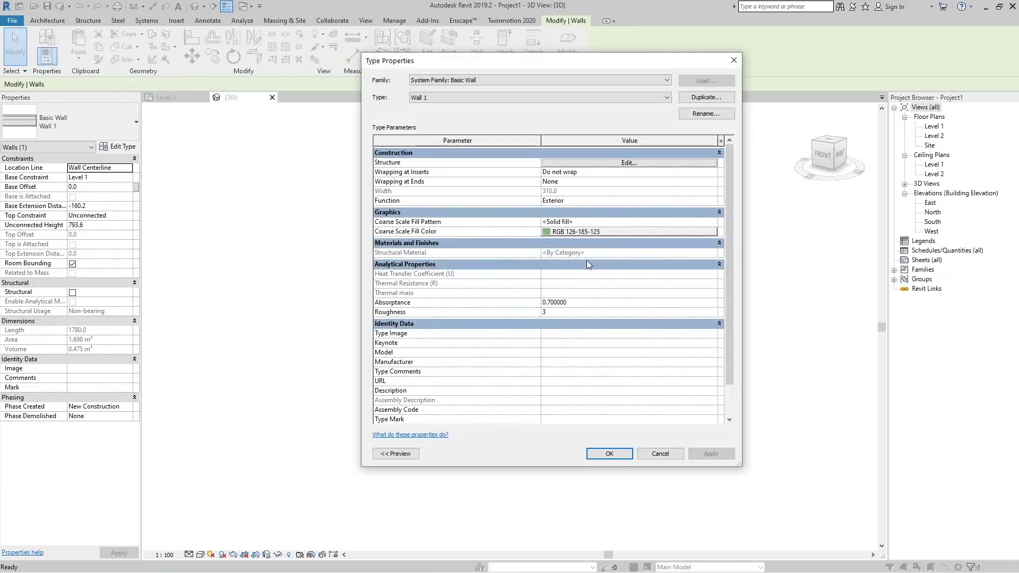
pyautogui.click(594, 163)
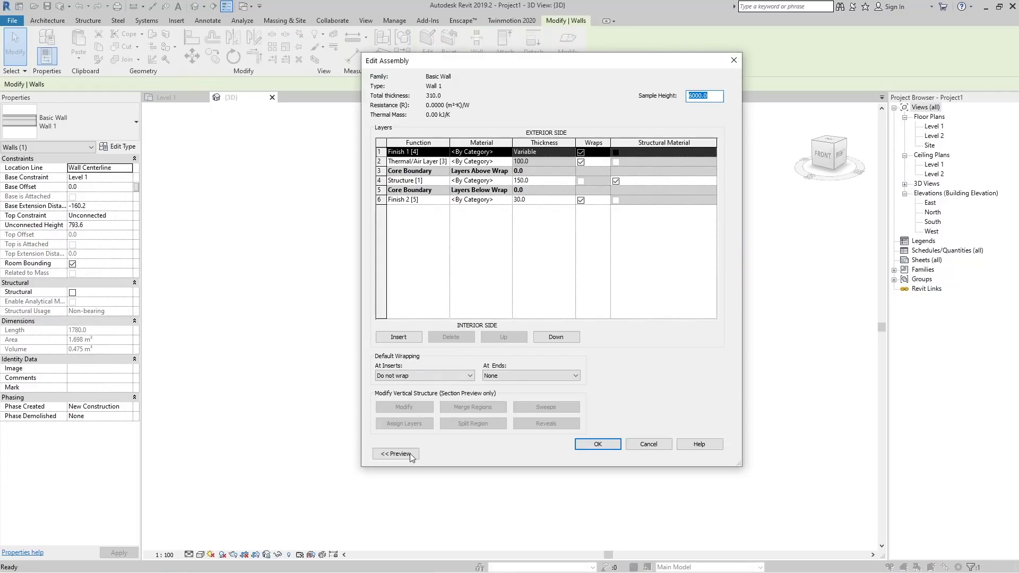
pyautogui.click(396, 453)
pyautogui.scroll(5, 455, 416)
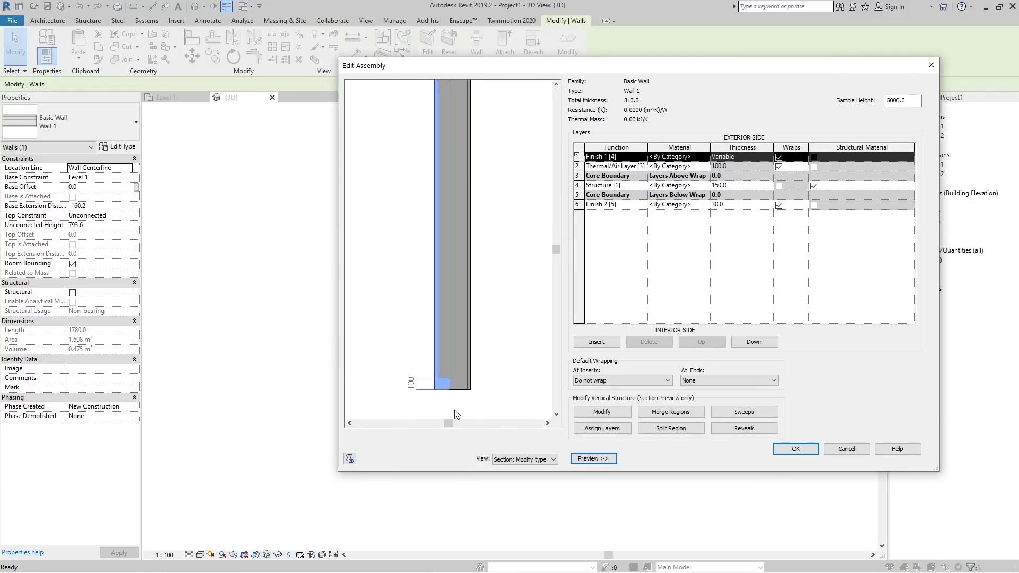
pyautogui.scroll(-2, 502, 342)
# Step: Add a second wall sweep to the assembly with the M_Sill-Precast profile
pyautogui.click(741, 413)
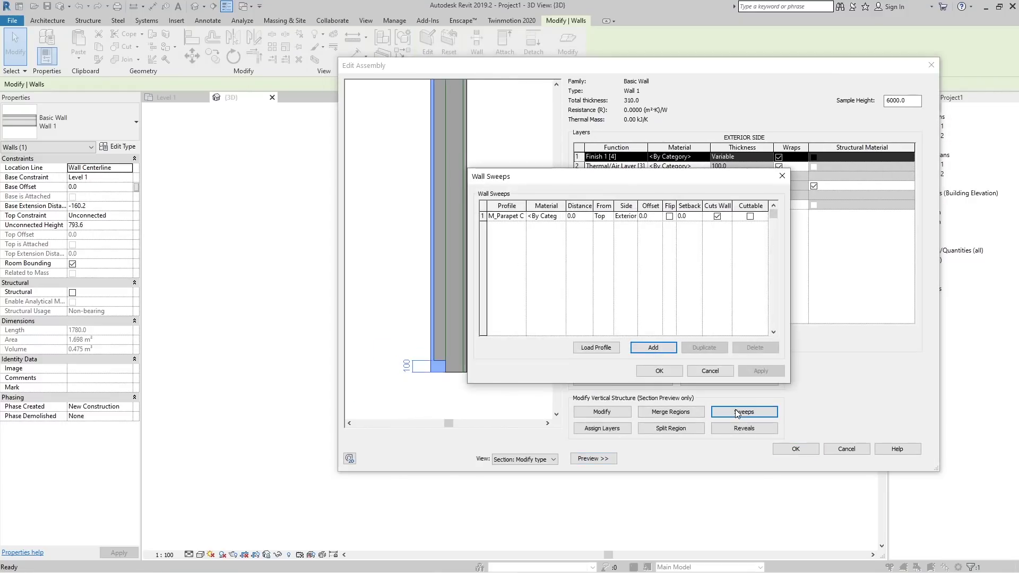
pyautogui.click(660, 347)
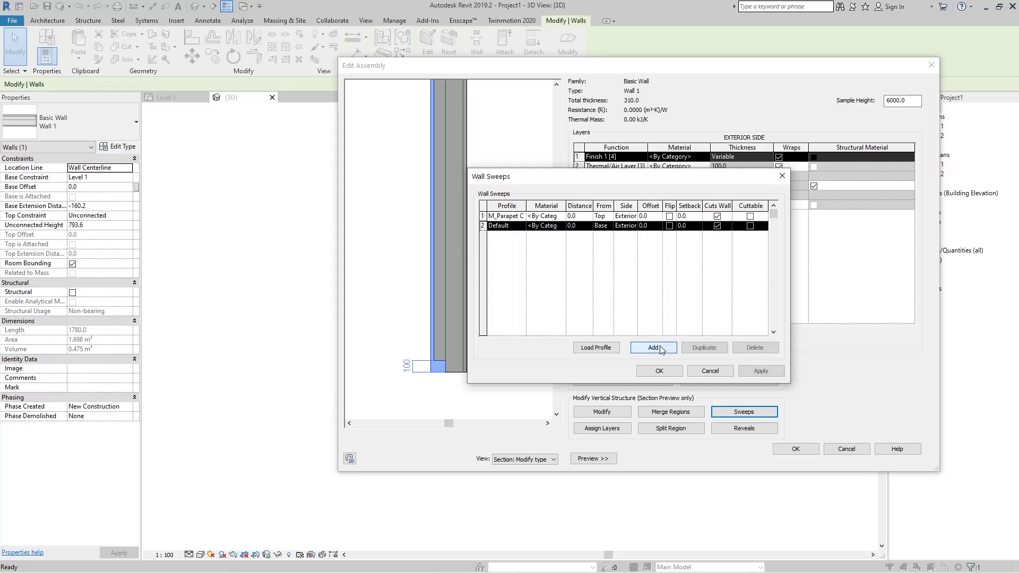
pyautogui.click(525, 227)
pyautogui.click(521, 226)
pyautogui.scroll(-2, 529, 240)
pyautogui.scroll(-1, 529, 239)
pyautogui.click(513, 260)
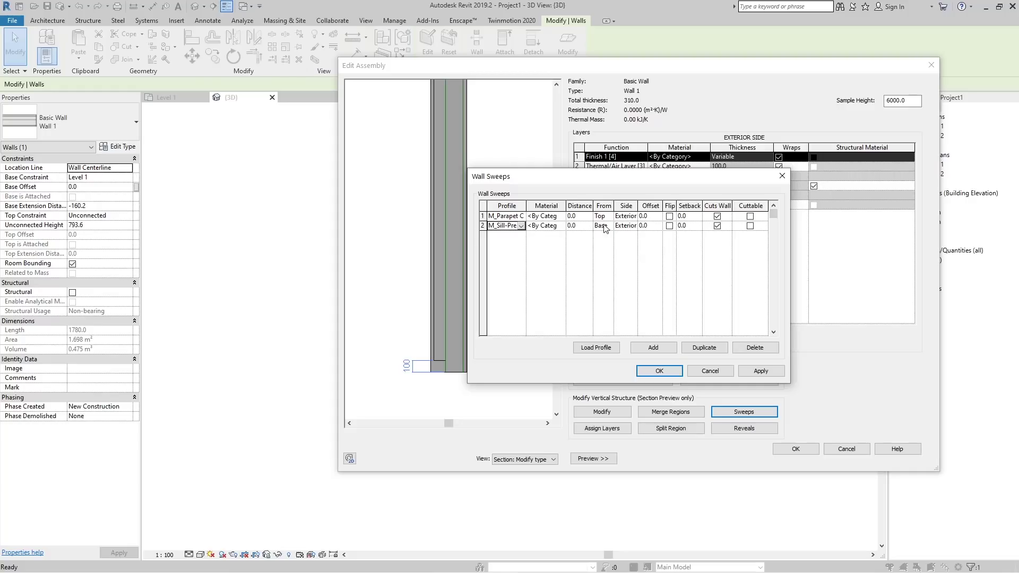
# Step: Set the sill sweep's distance from the Base to 100 and apply it
pyautogui.click(580, 228)
pyautogui.moveTo(579, 229); pyautogui.dragTo(554, 231)
pyautogui.write('100')
pyautogui.click(690, 291)
pyautogui.moveTo(675, 176); pyautogui.dragTo(733, 167)
pyautogui.click(818, 360)
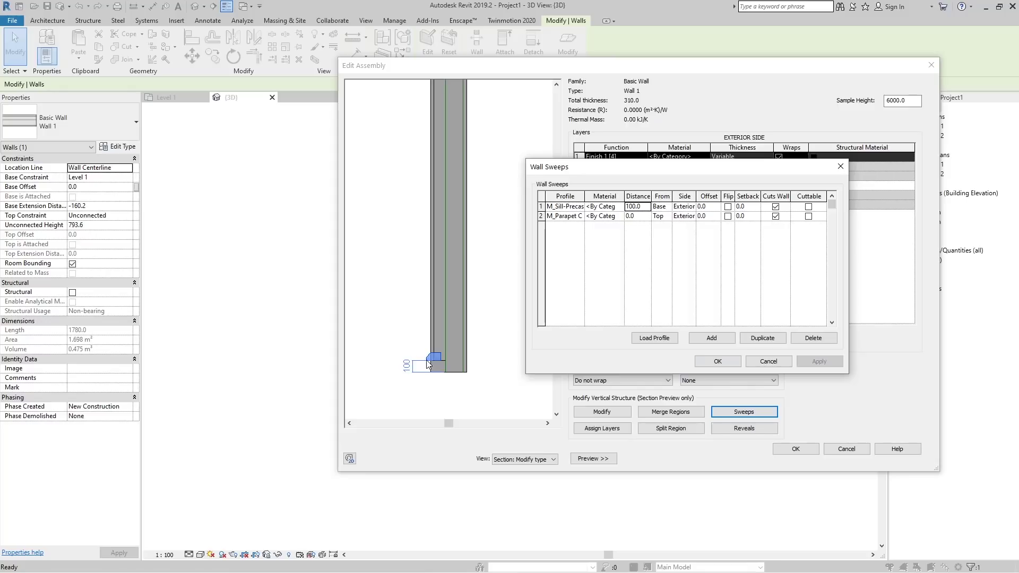
# Step: Try an offset of 50 for the sill sweep
pyautogui.click(714, 207)
pyautogui.write('50')
pyautogui.click(820, 361)
# Step: Set the sill sweep's offset to 60, then apply and confirm the wall sweeps
pyautogui.click(712, 207)
pyautogui.write('60')
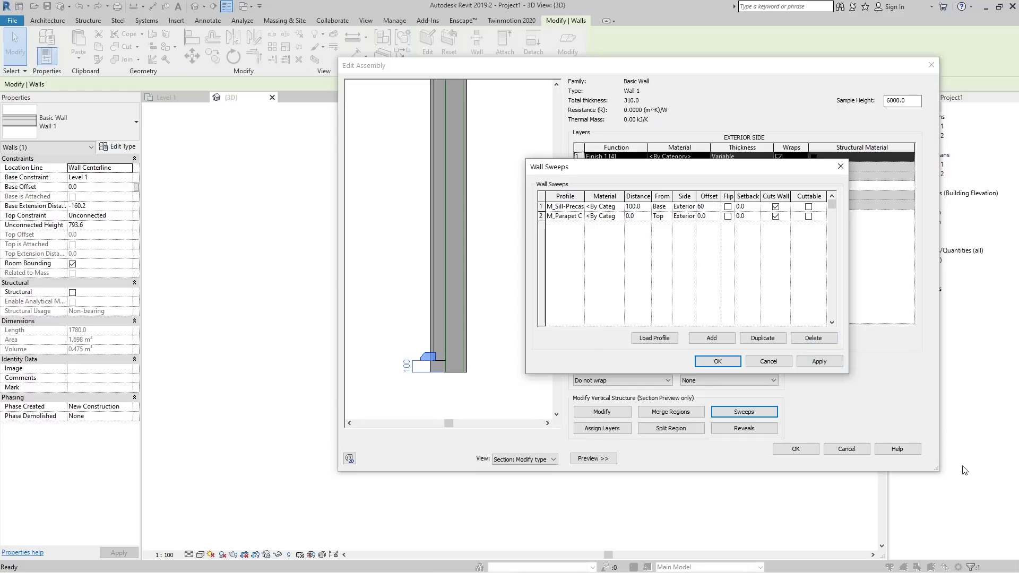
pyautogui.click(825, 361)
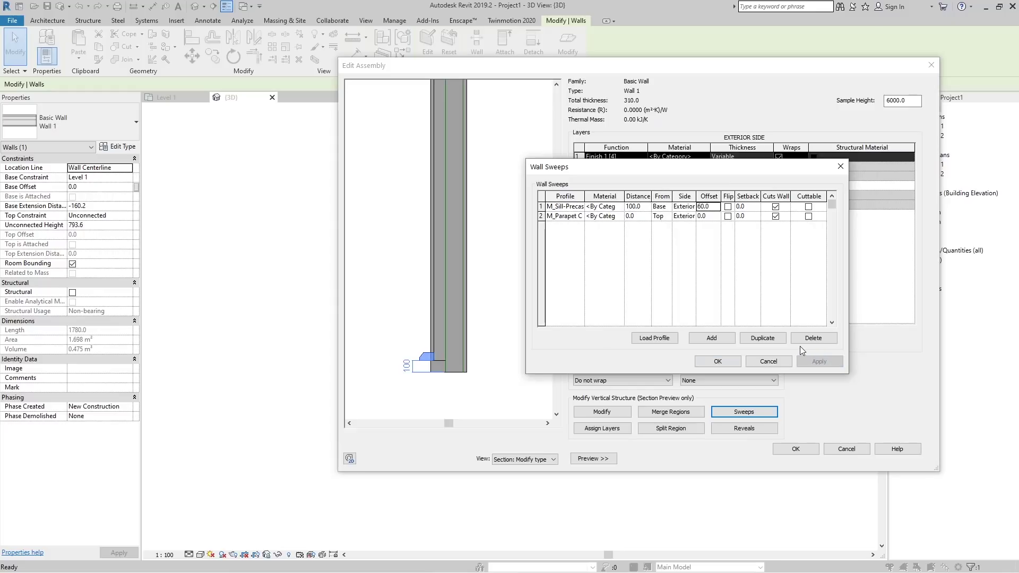
pyautogui.click(731, 366)
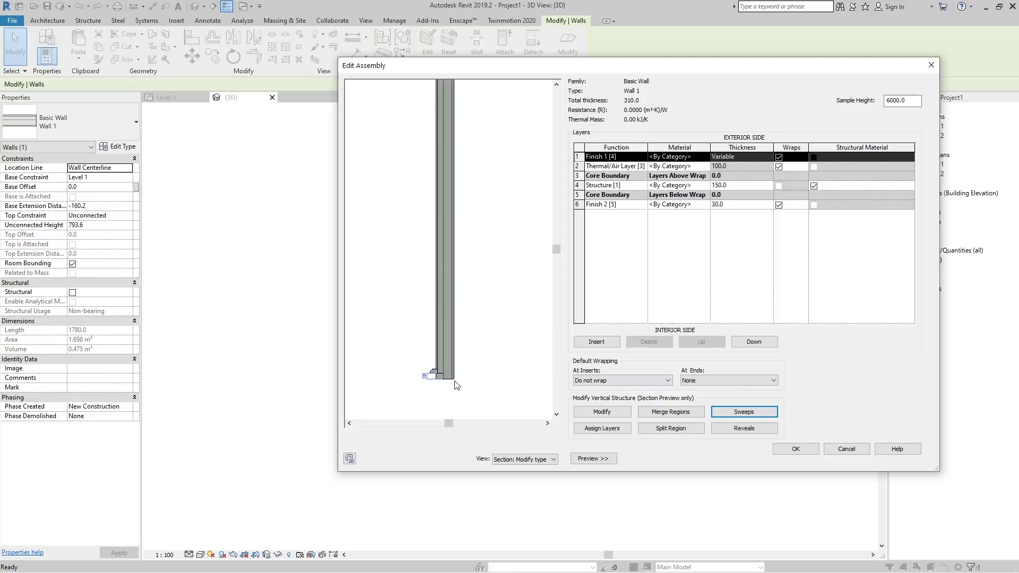
# Step: Add a reveal to the assembly with the profile M_Reveal-Brick Course : 1 Brick and apply it
pyautogui.scroll(3, 525, 369)
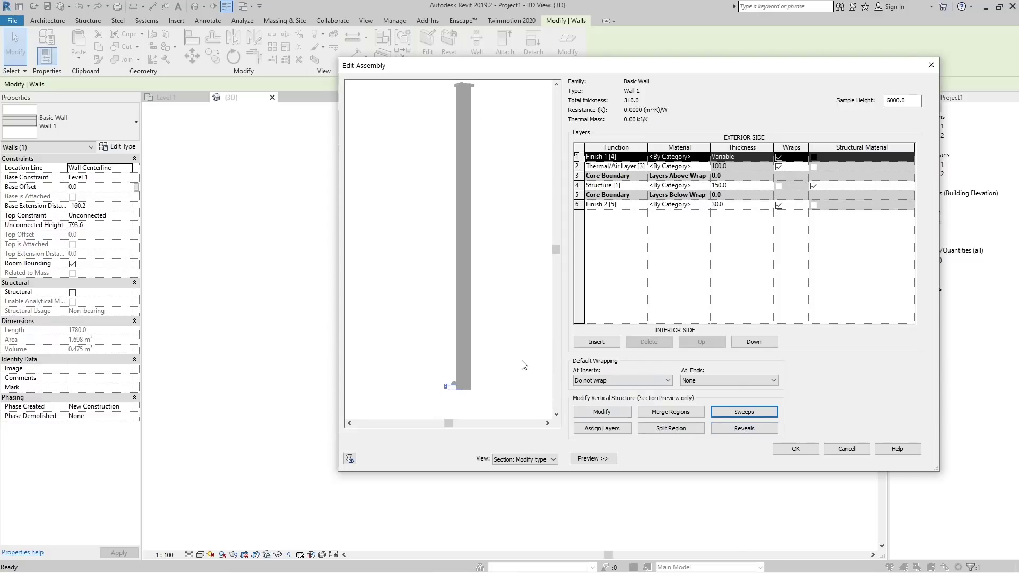
pyautogui.scroll(-2, 518, 362)
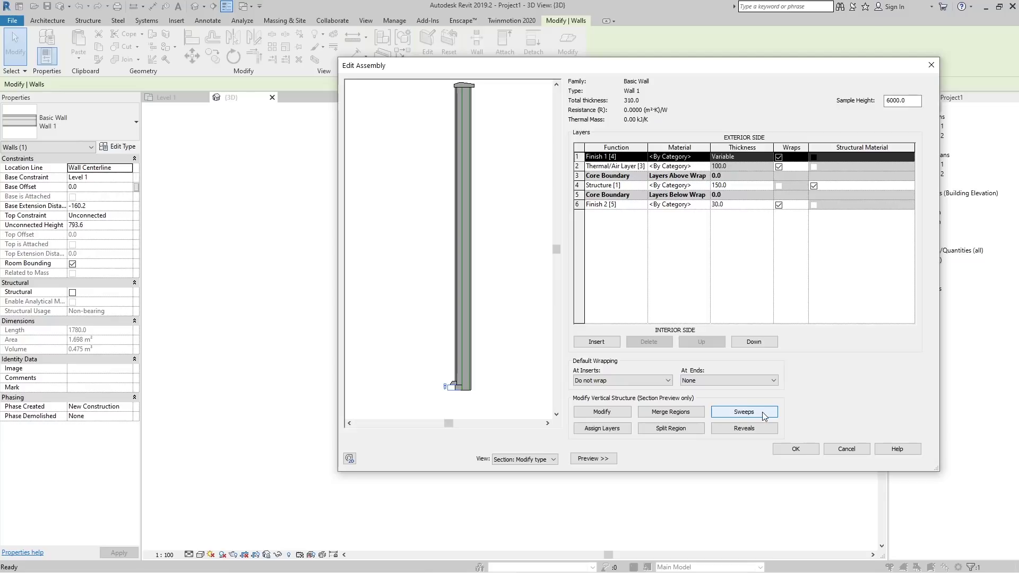
pyautogui.click(737, 429)
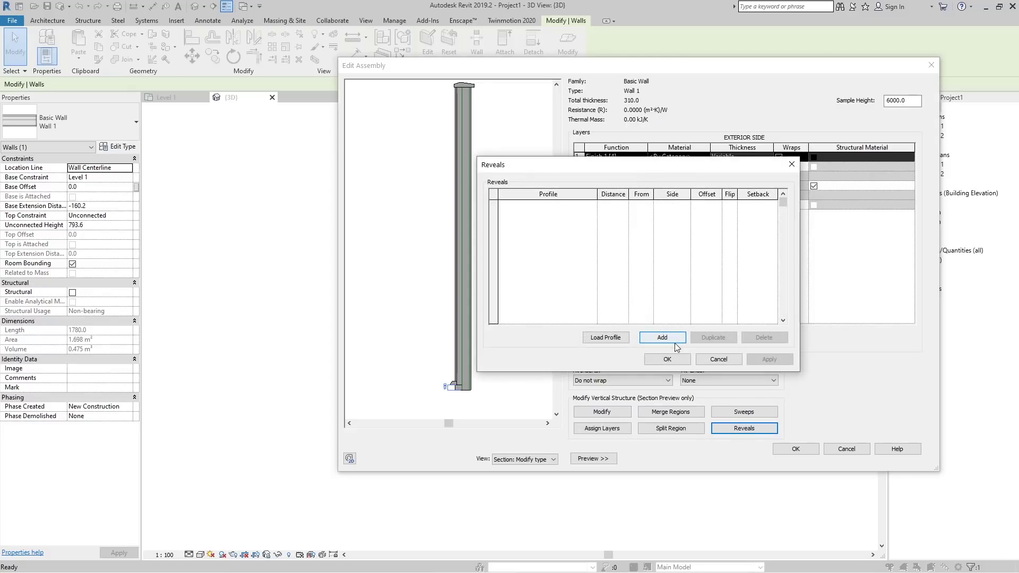
pyautogui.click(662, 338)
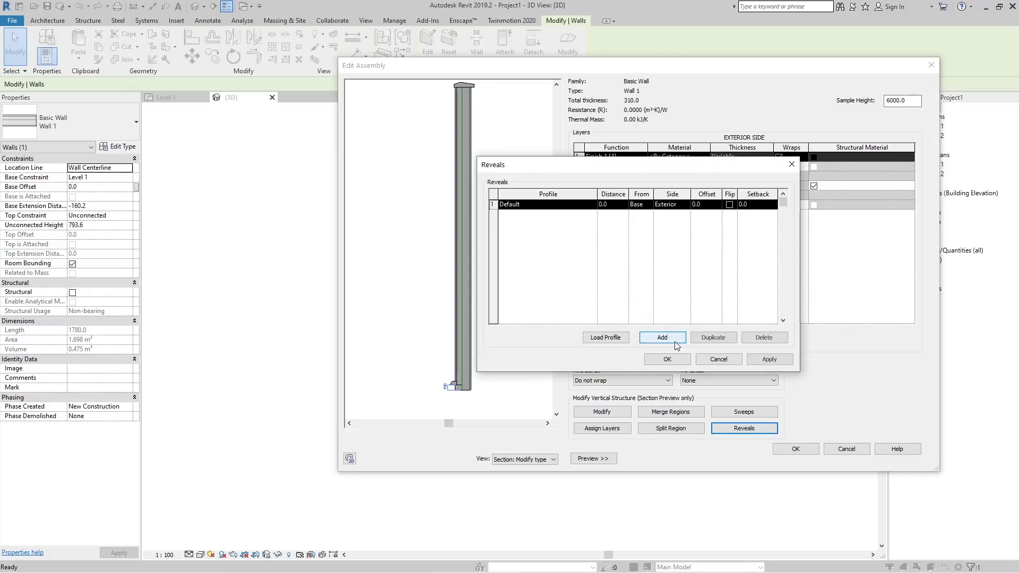
pyautogui.click(592, 205)
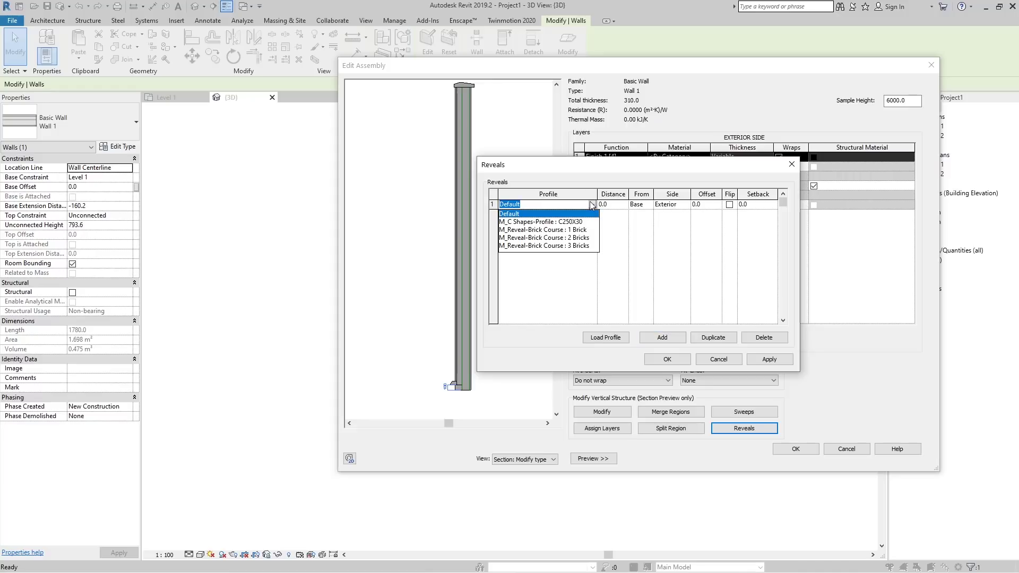
pyautogui.click(577, 230)
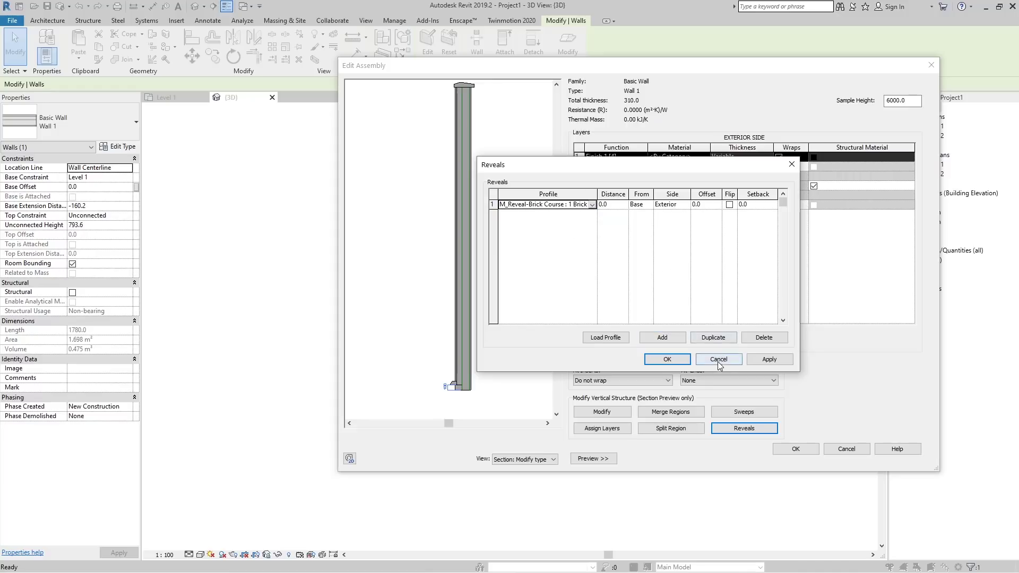
pyautogui.click(767, 359)
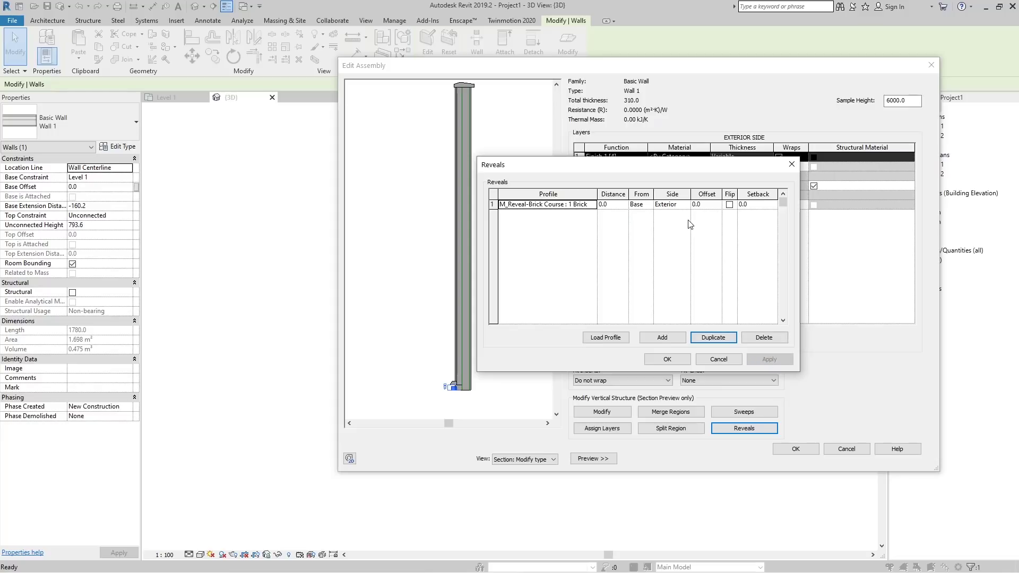
# Step: Set the brick reveal's distance from the Base to 300 and apply it
pyautogui.click(604, 205)
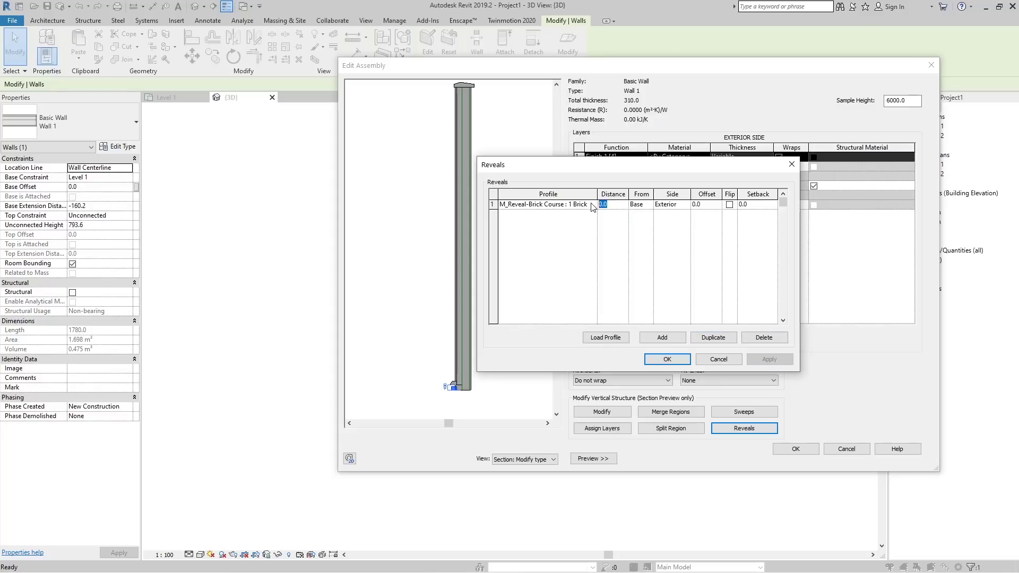
pyautogui.write('300.0')
pyautogui.click(754, 359)
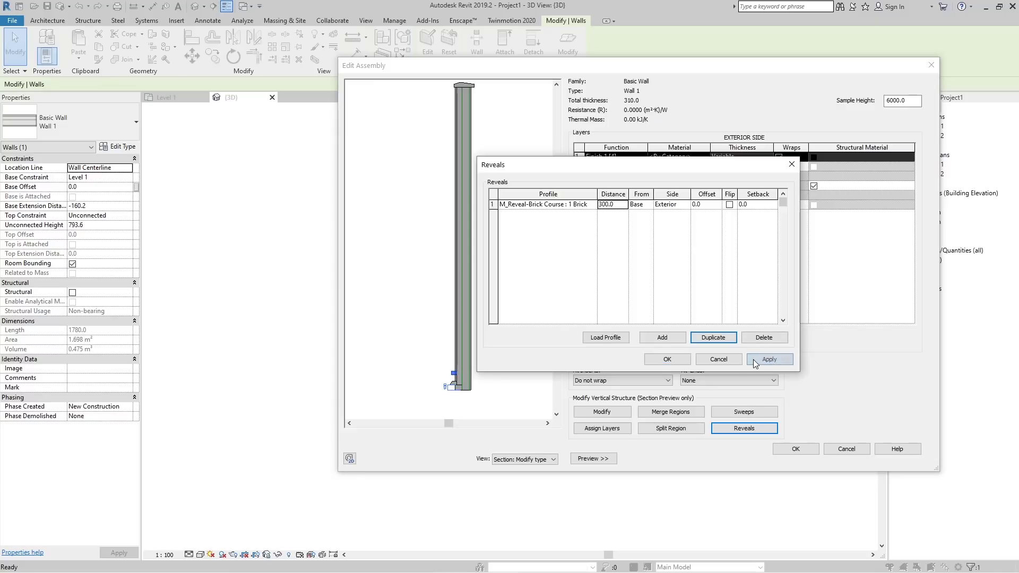
# Step: Try offsets of -100 and 100 for the brick reveal
pyautogui.click(707, 207)
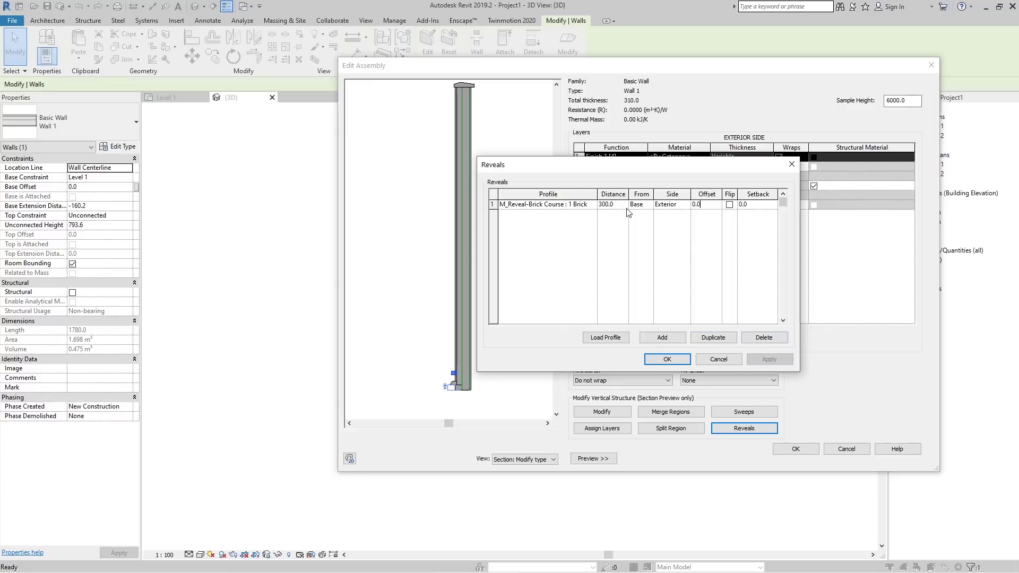
pyautogui.doubleClick(707, 207)
pyautogui.write('-1')
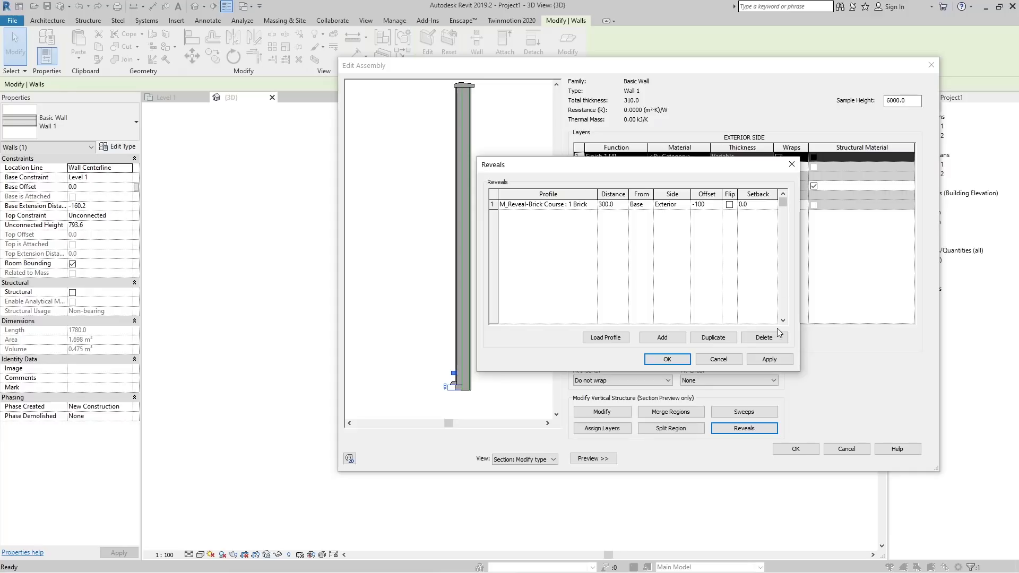
pyautogui.click(770, 360)
pyautogui.click(716, 204)
pyautogui.write('100')
pyautogui.click(775, 361)
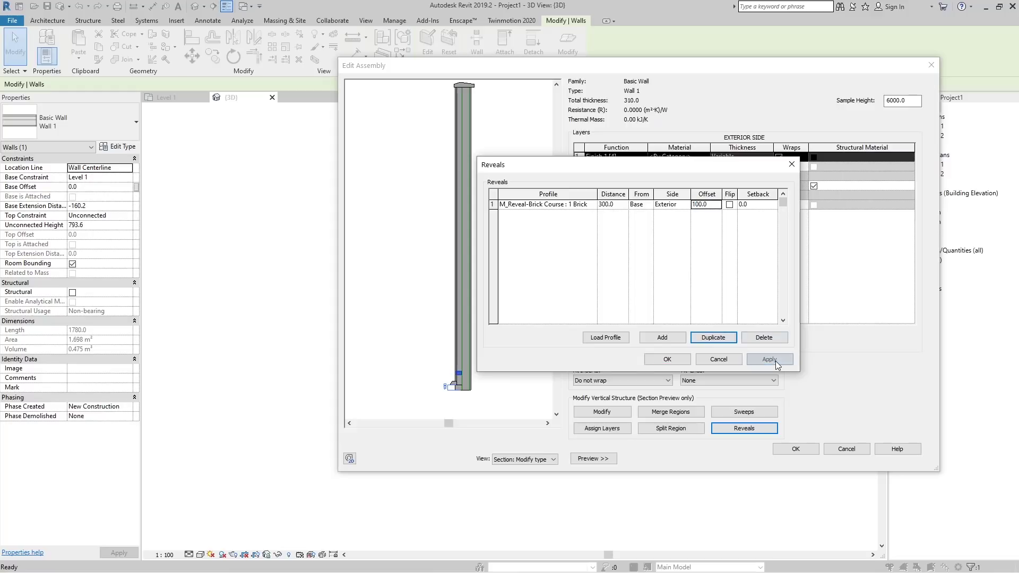
# Step: Set the brick reveal's offset to 50, then apply and confirm the reveals
pyautogui.click(717, 204)
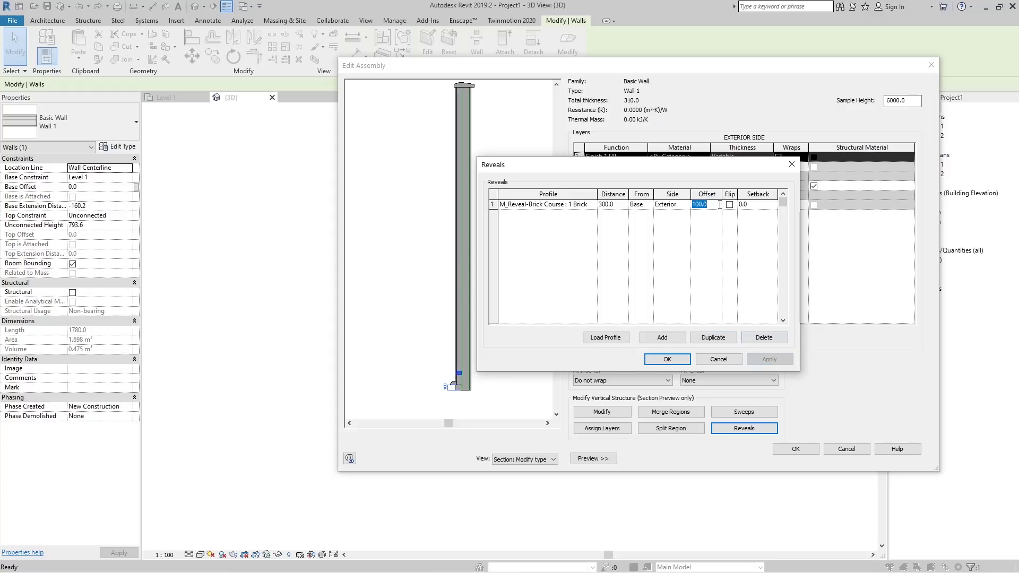
pyautogui.write('50')
pyautogui.click(774, 359)
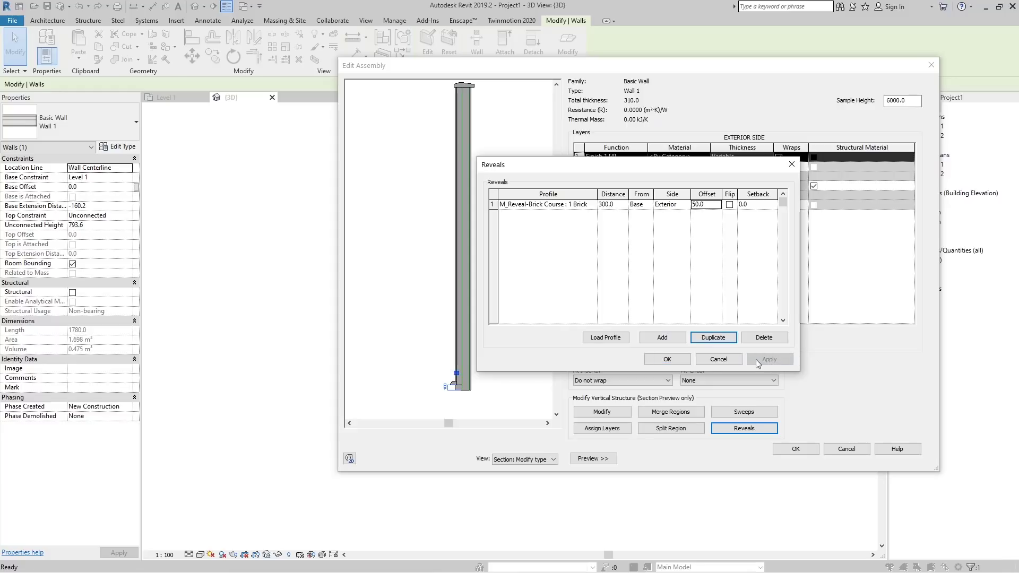
pyautogui.click(682, 361)
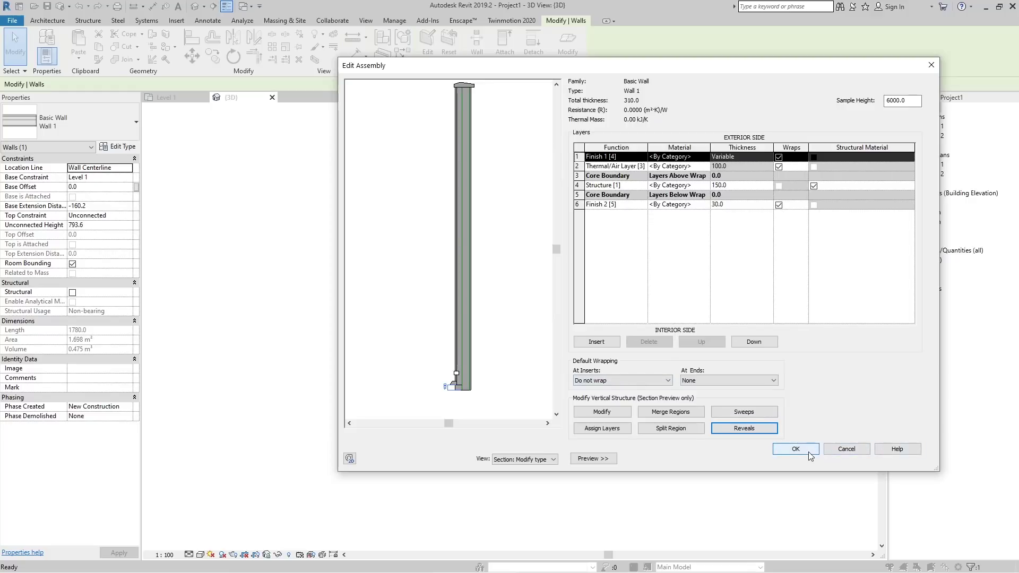
# Step: Add a second reveal to the wall assembly with the profile M_Reveal-Brick Course : 1 Brick
pyautogui.click(741, 430)
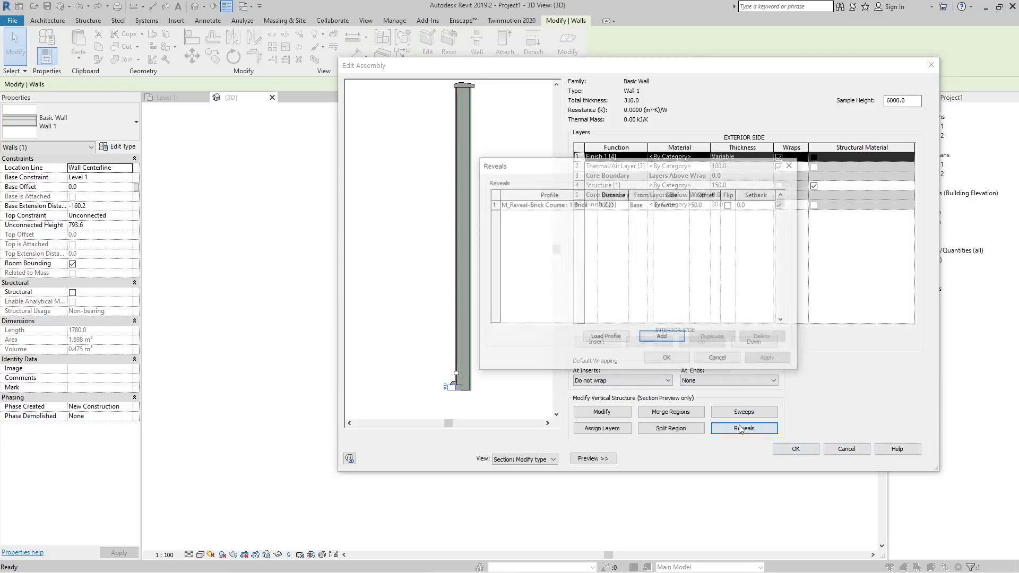
pyautogui.click(657, 338)
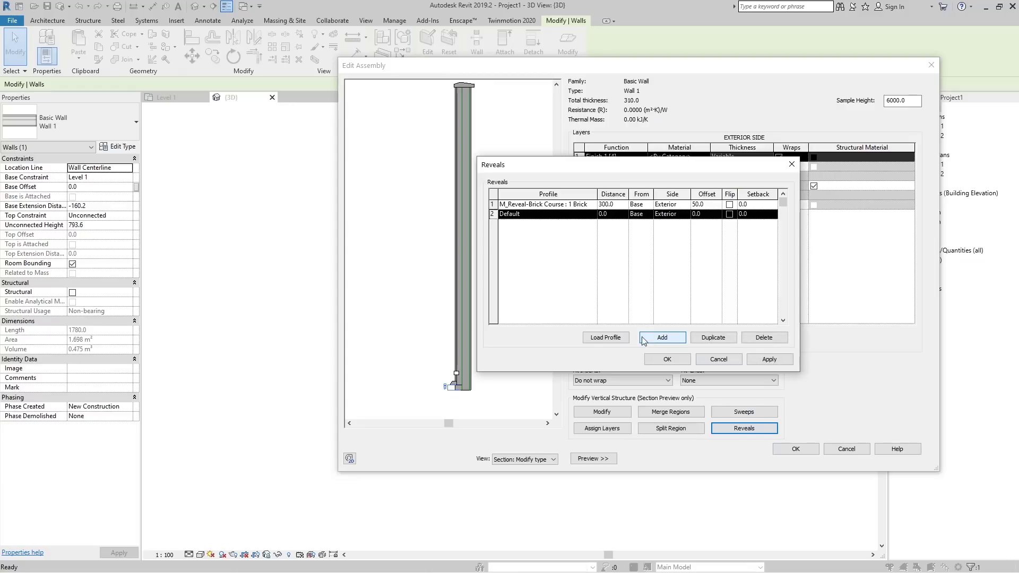
pyautogui.click(591, 213)
pyautogui.click(552, 239)
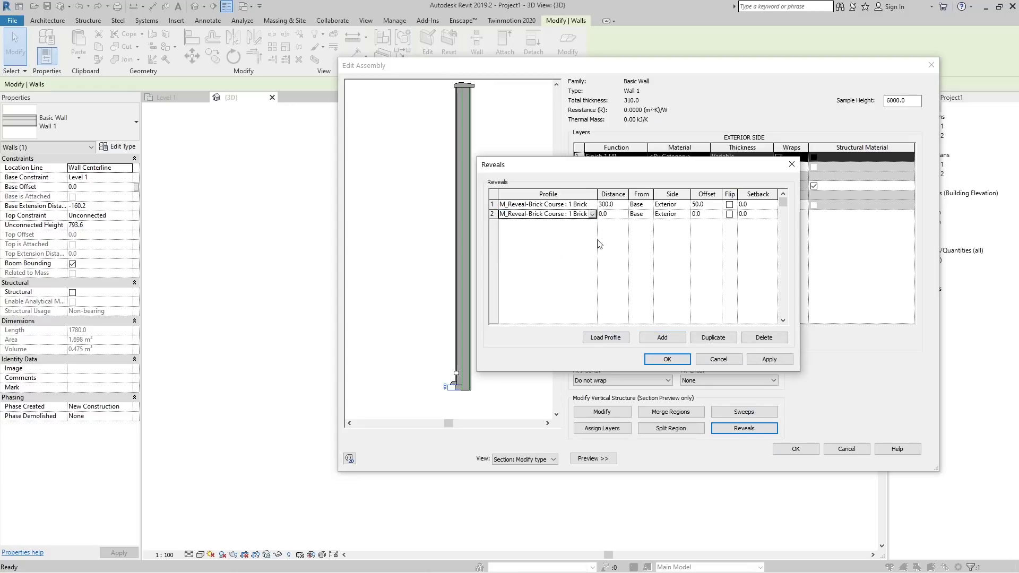
# Step: Set the second brick reveal's distance from the Base to 600 and its offset to 50, then apply and confirm the reveals
pyautogui.click(621, 212)
pyautogui.write('60')
pyautogui.click(713, 213)
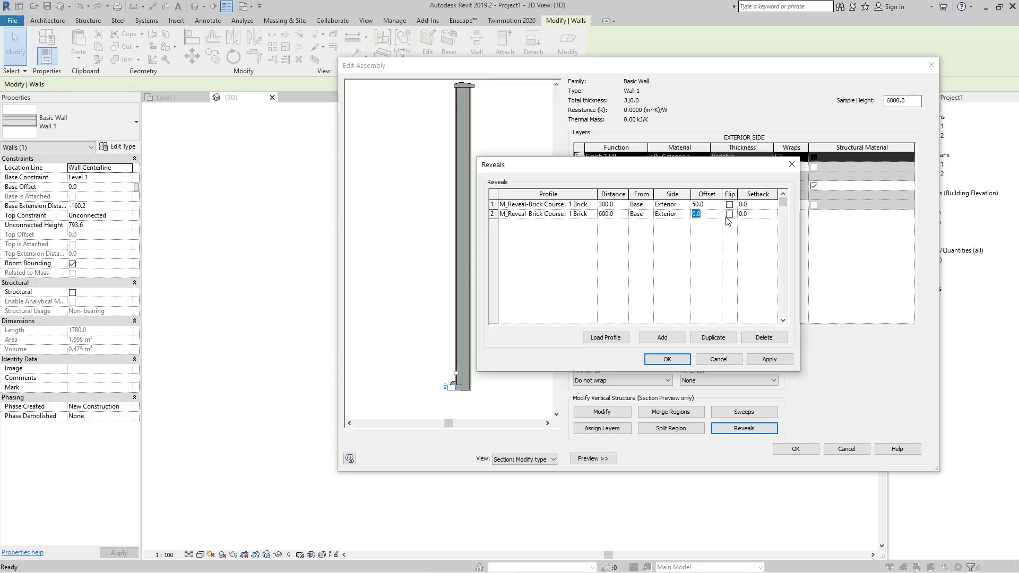
pyautogui.write('50.0')
pyautogui.click(757, 358)
pyautogui.click(680, 361)
# Step: Confirm the assembly and type properties of Wall 1, then turn on shadows in the 3D view
pyautogui.click(808, 450)
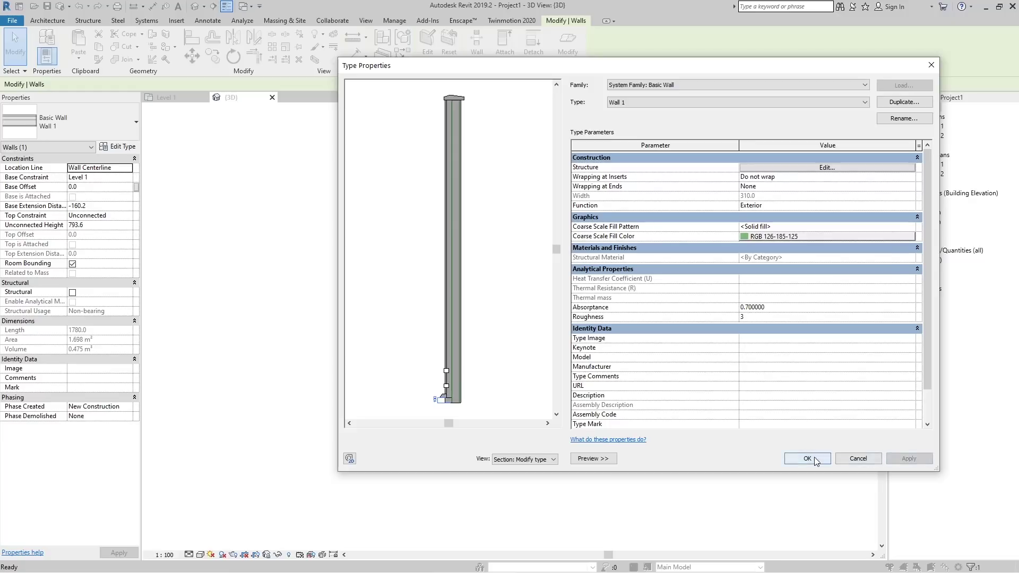
pyautogui.click(807, 458)
pyautogui.click(661, 435)
pyautogui.keyDown('shift'); pyautogui.moveTo(795, 398); pyautogui.dragTo(776, 365, button='middle'); pyautogui.keyUp('shift')
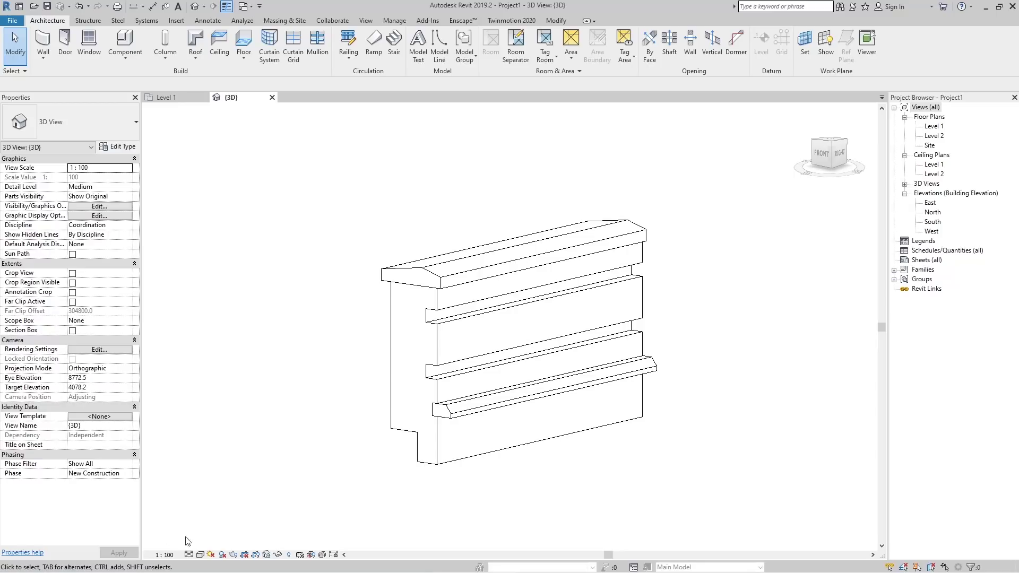
pyautogui.click(222, 554)
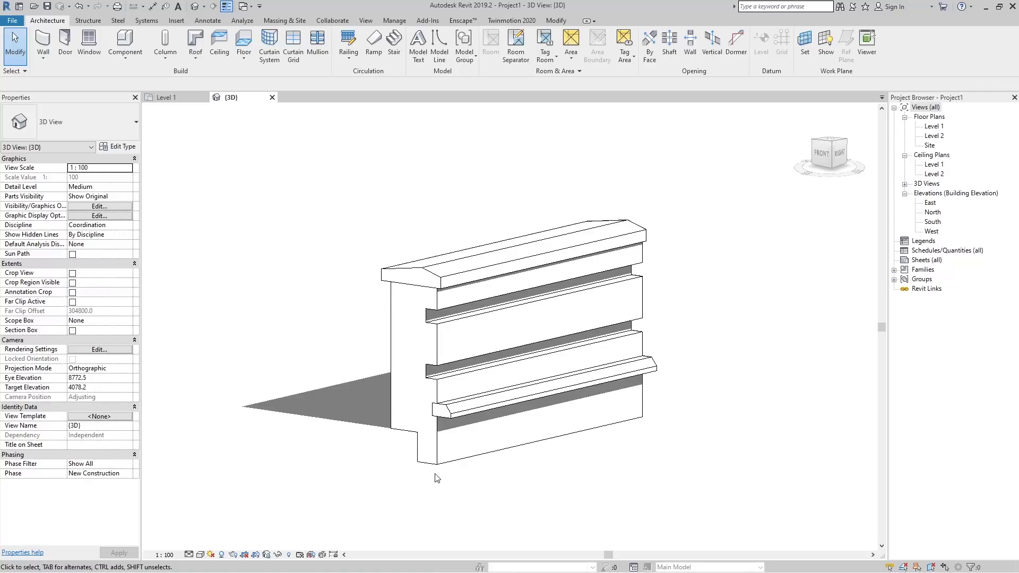
# Step: Open the layer structure of the wall's type for editing, with its section preview in view
pyautogui.click(431, 457)
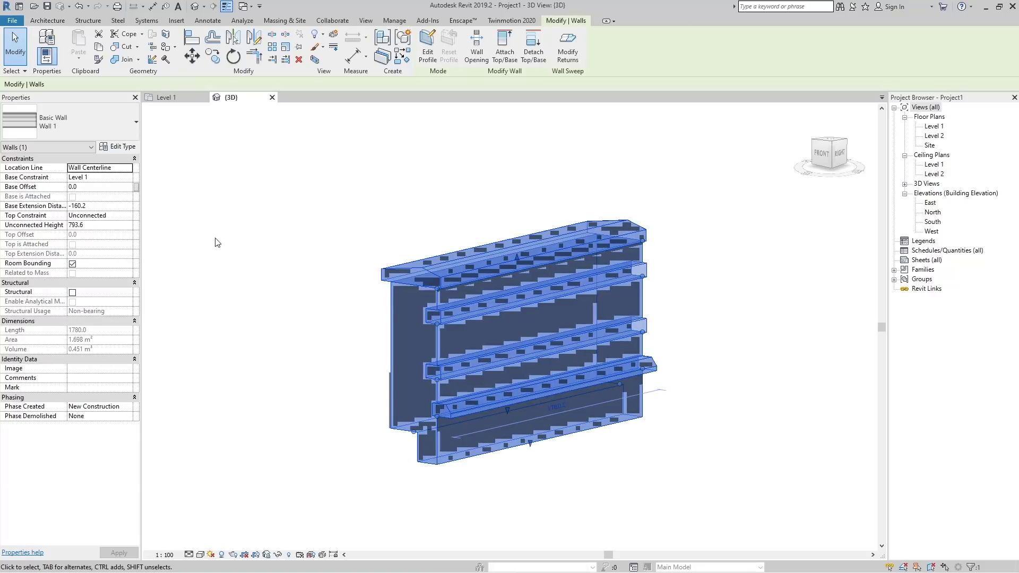
pyautogui.click(126, 148)
pyautogui.click(804, 168)
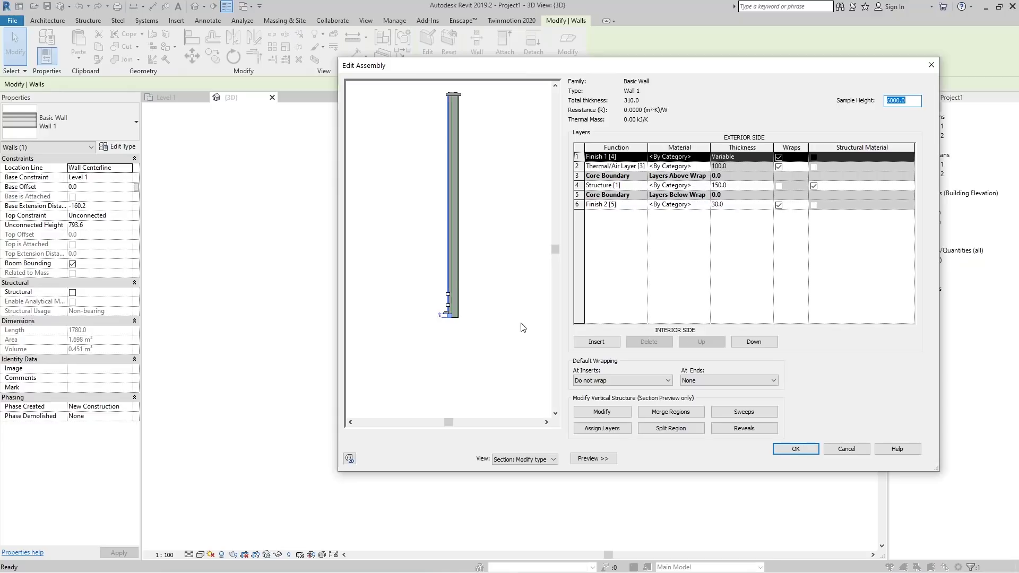
pyautogui.scroll(3, 457, 296)
pyautogui.scroll(-3, 470, 370)
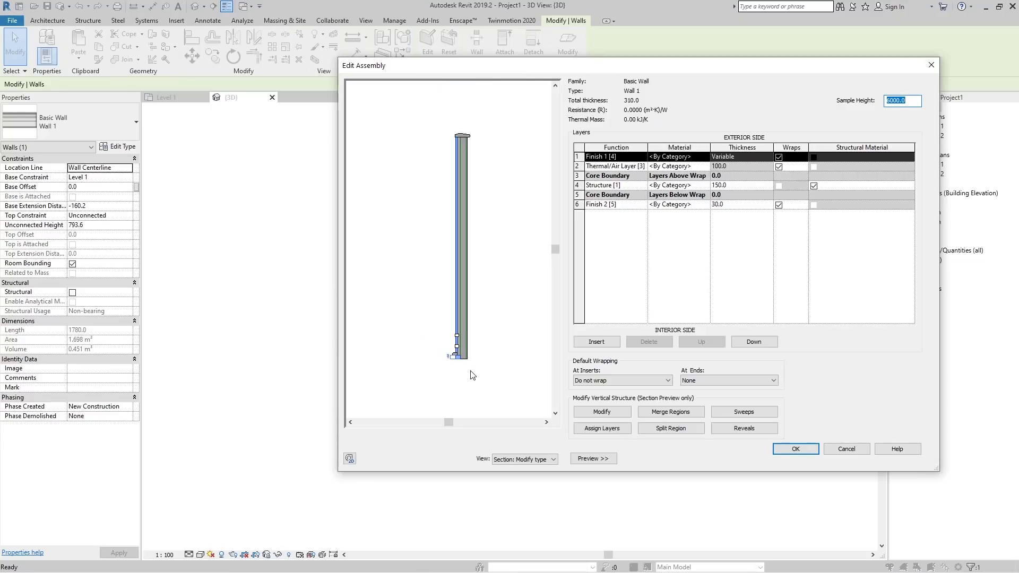